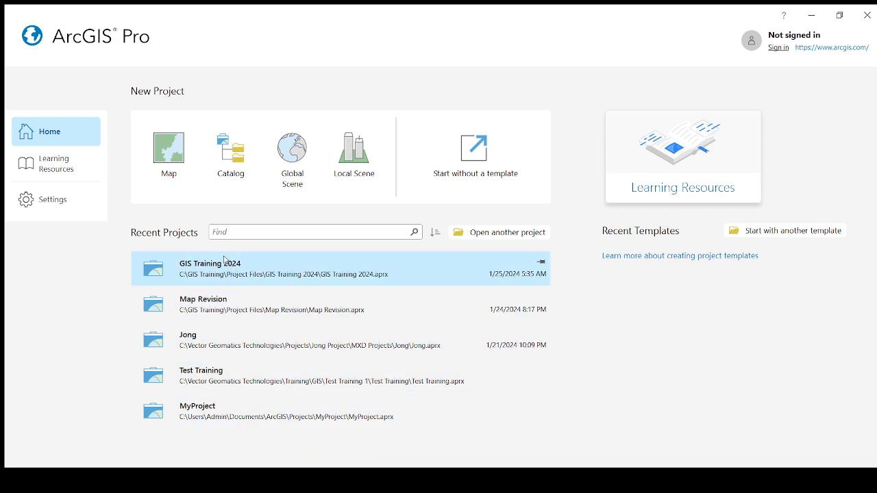
Filter the recent projects by "Map", clear the filter, and open the GIS Training 2024 project.
{"action": "left_click", "coordinate": [254, 231]}
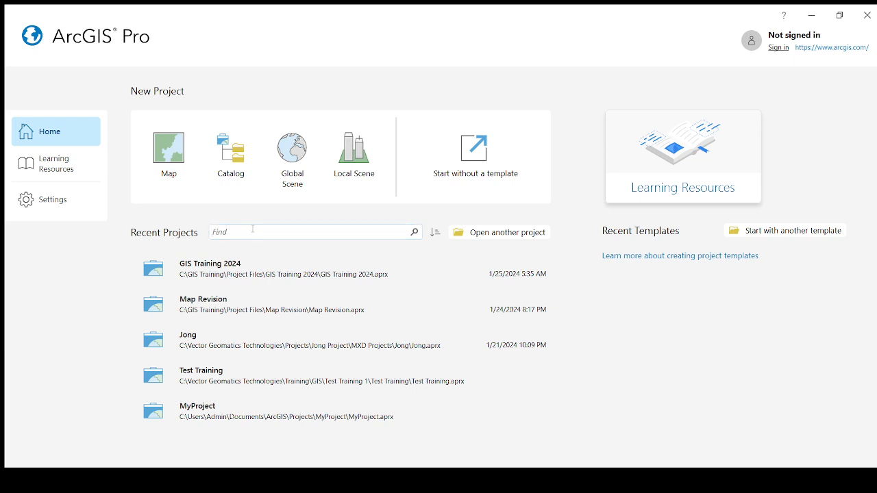
{"action": "type", "text": "Map"}
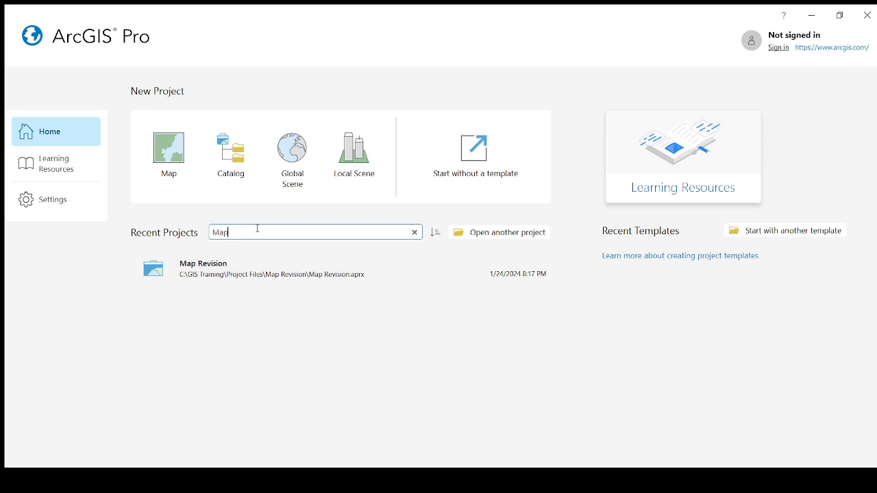
{"action": "left_click", "coordinate": [414, 233]}
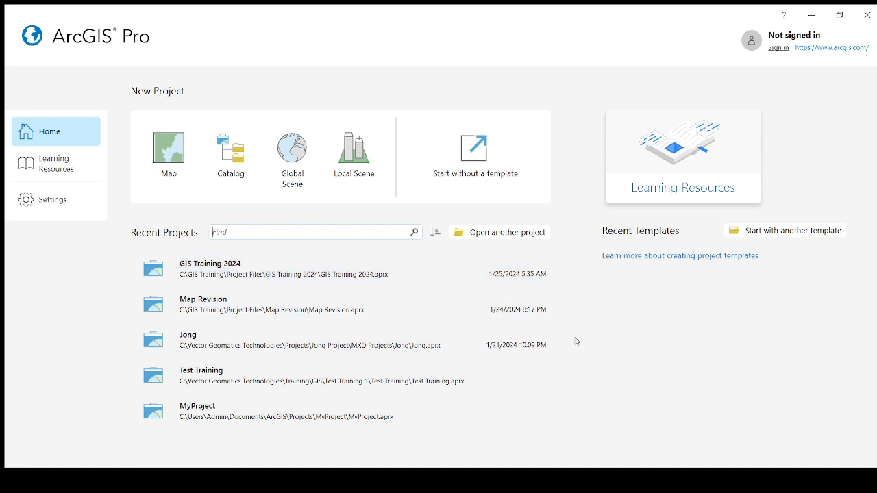
{"action": "left_click", "coordinate": [225, 269]}
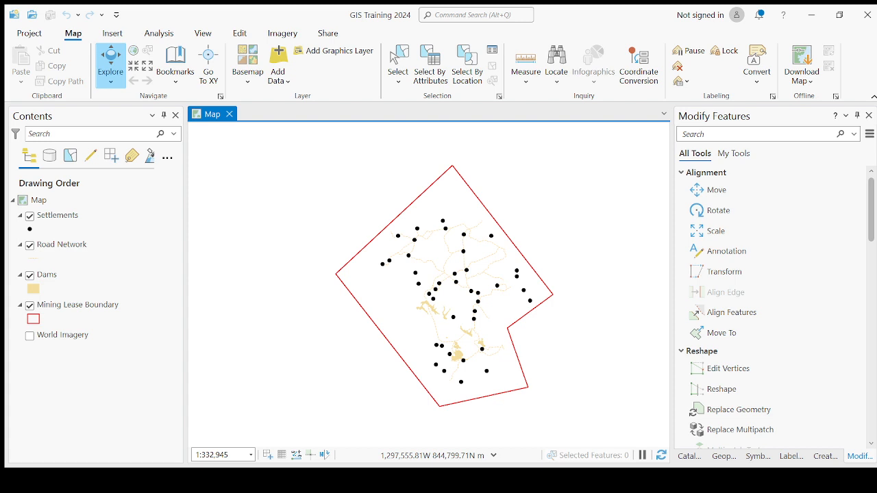
Look over the mining lease map at different scales and save the project.
{"action": "left_click_drag", "start_coordinate": [420, 340], "coordinate": [461, 335]}
{"action": "scroll", "coordinate": [505, 309], "scroll_direction": "up", "scroll_amount": 2}
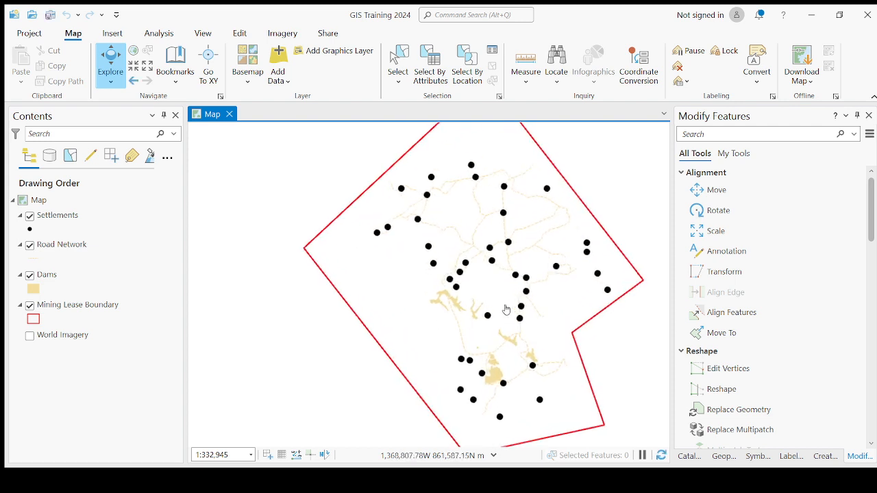
{"action": "scroll", "coordinate": [506, 309], "scroll_direction": "down", "scroll_amount": 2}
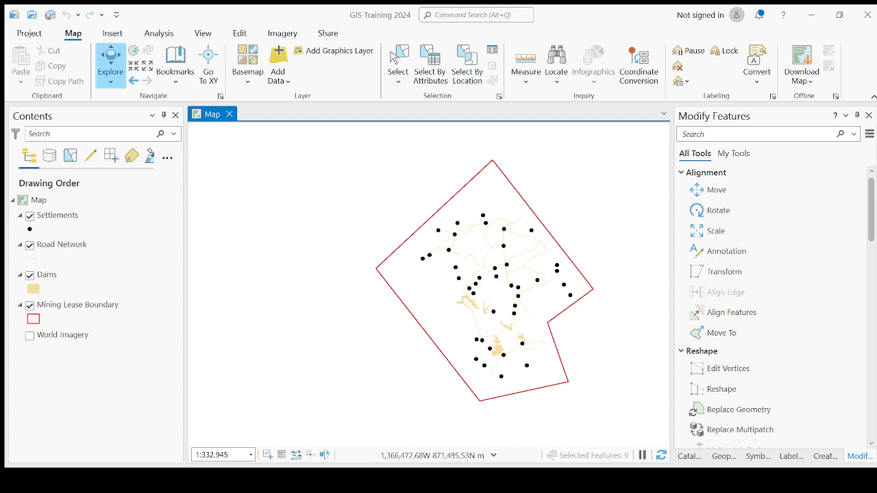
{"action": "scroll", "coordinate": [520, 255], "scroll_direction": "up", "scroll_amount": 10}
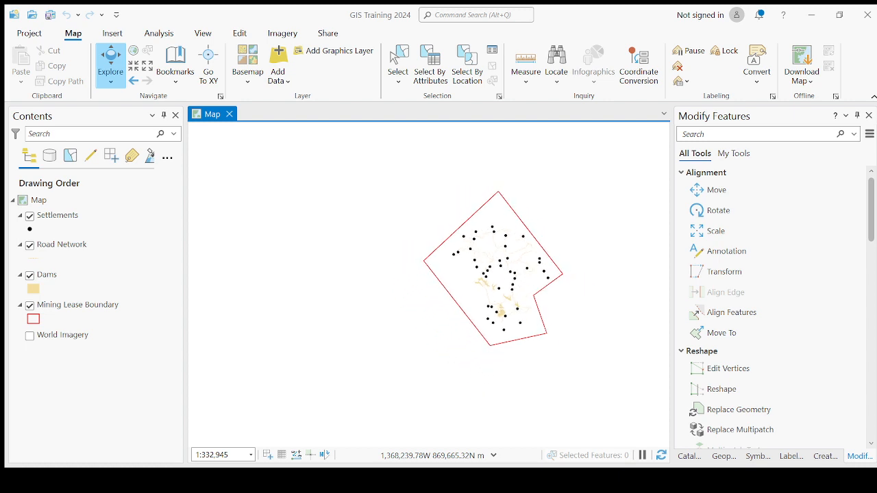
{"action": "scroll", "coordinate": [513, 254], "scroll_direction": "down", "scroll_amount": 6}
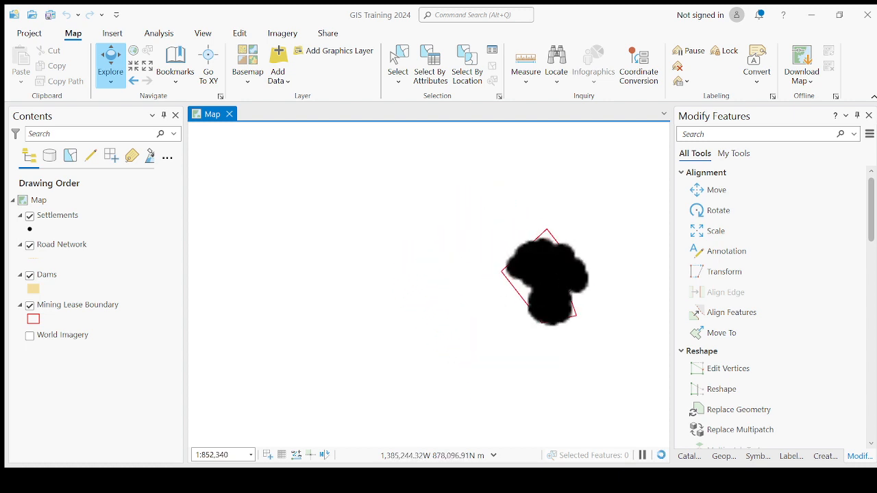
{"action": "left_click", "coordinate": [50, 17]}
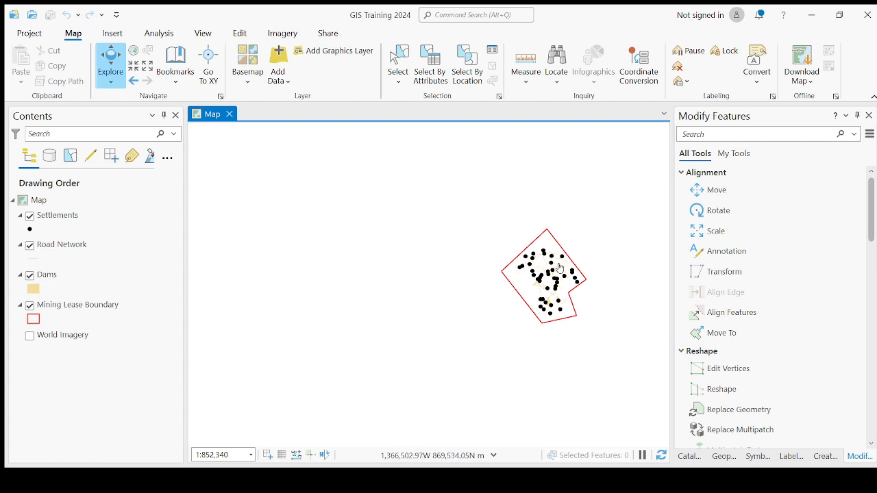
{"action": "left_click_drag", "start_coordinate": [548, 269], "coordinate": [509, 269]}
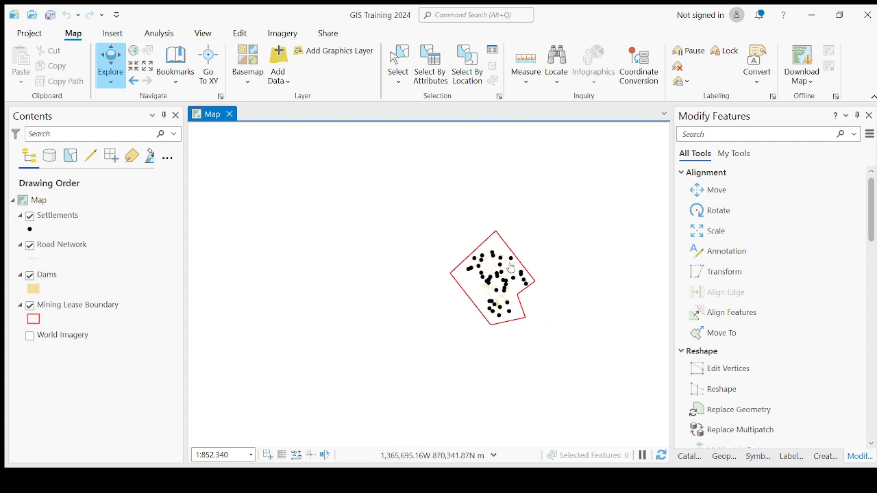
{"action": "scroll", "coordinate": [509, 269], "scroll_direction": "up", "scroll_amount": 3}
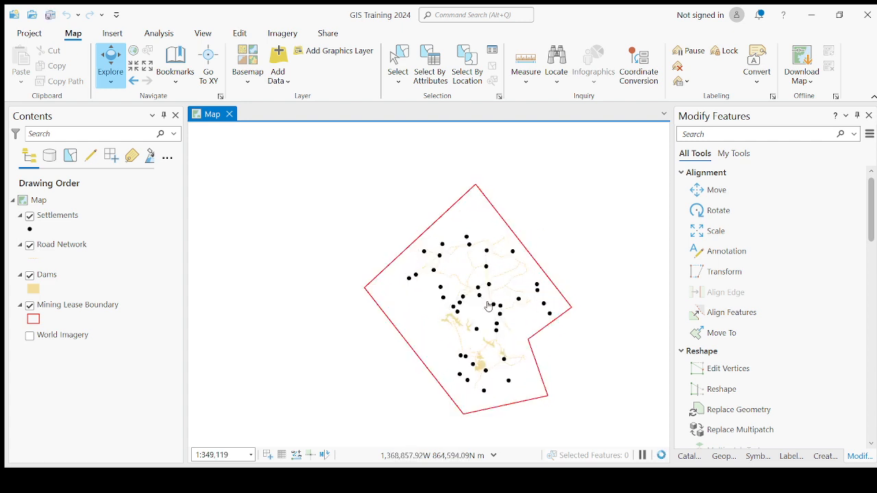
{"action": "scroll", "coordinate": [490, 308], "scroll_direction": "up", "scroll_amount": 2}
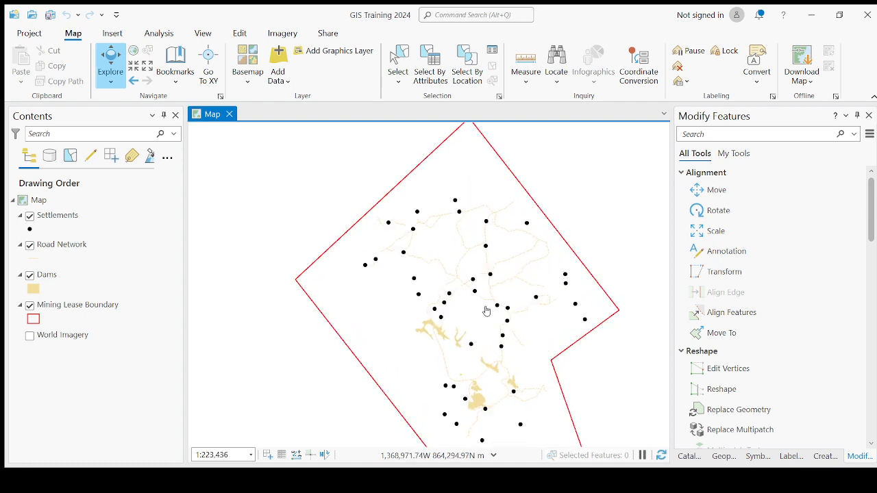
{"action": "left_click", "coordinate": [46, 18]}
{"action": "left_click_drag", "start_coordinate": [507, 341], "coordinate": [501, 317]}
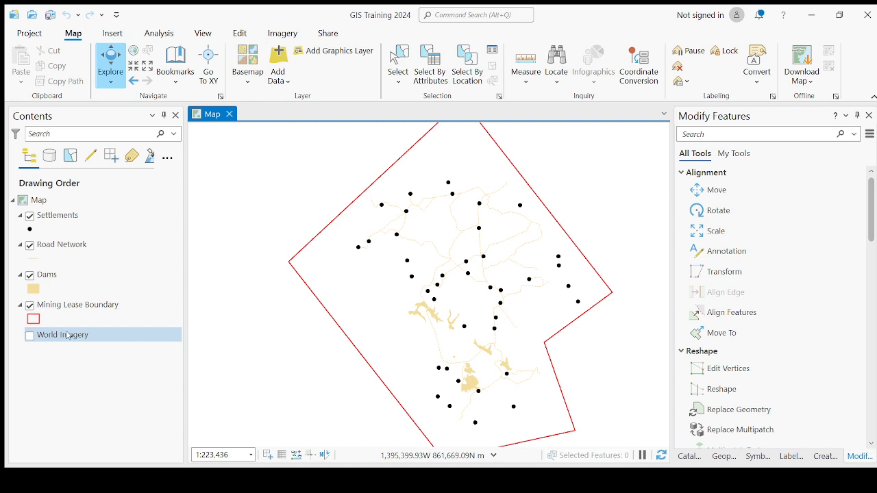
Select the Dams layer and turn on the World Imagery layer beneath the mining lease data.
{"action": "left_click", "coordinate": [29, 336]}
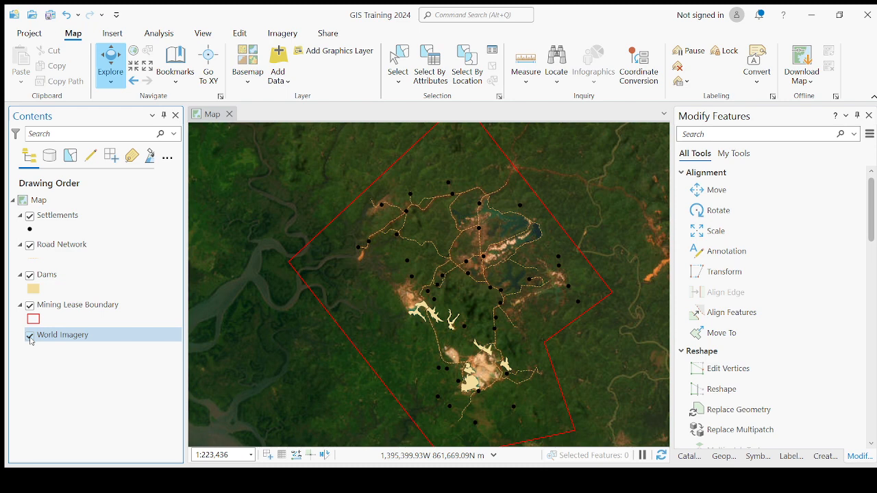
{"action": "left_click", "coordinate": [30, 336]}
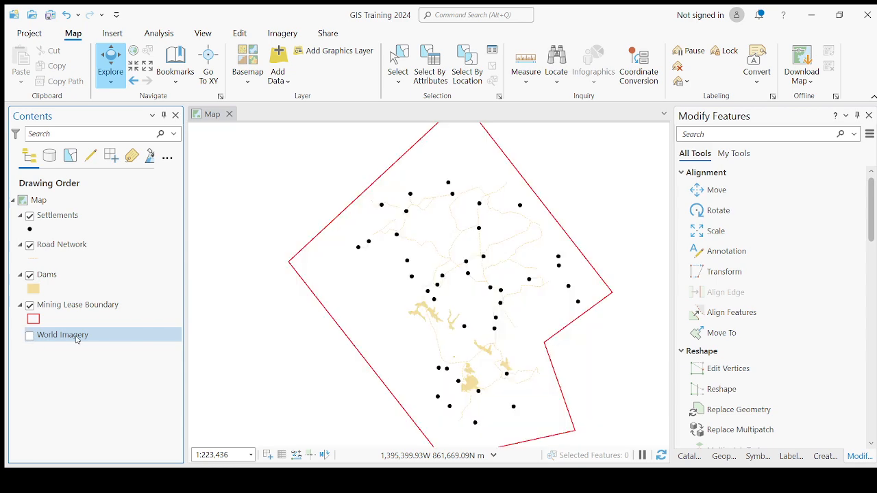
{"action": "left_click", "coordinate": [65, 336]}
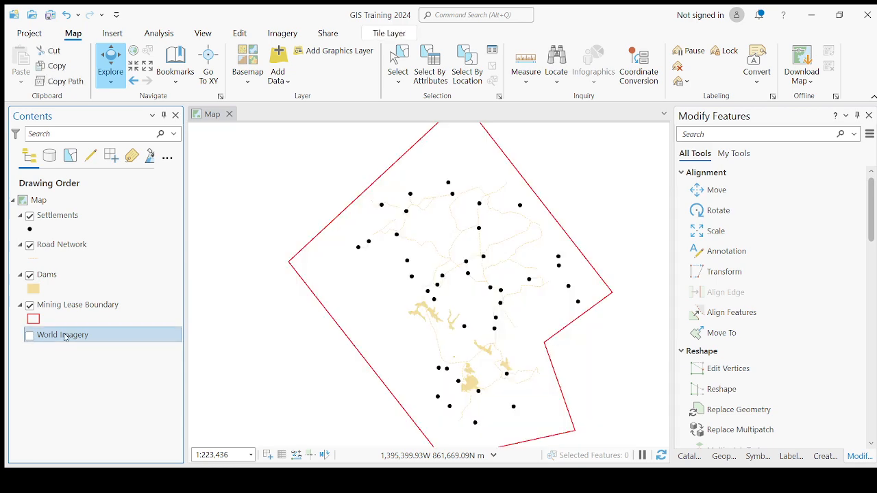
{"action": "left_click", "coordinate": [49, 278]}
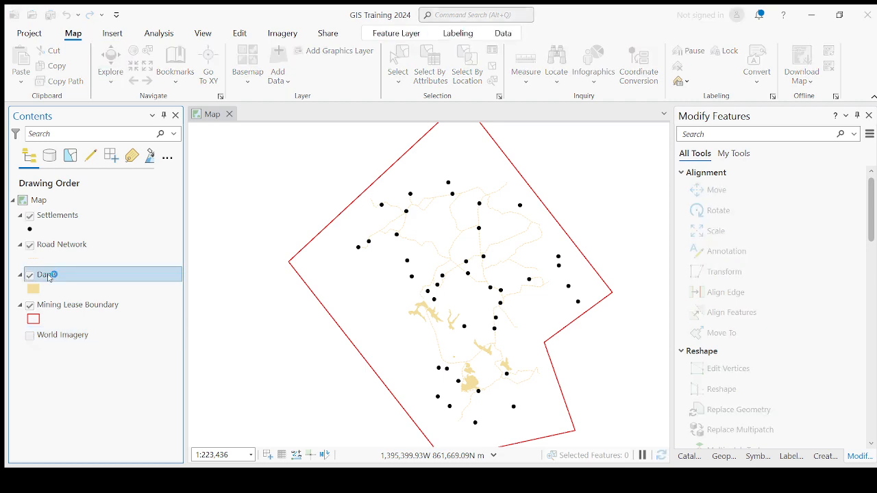
{"action": "left_click", "coordinate": [29, 336]}
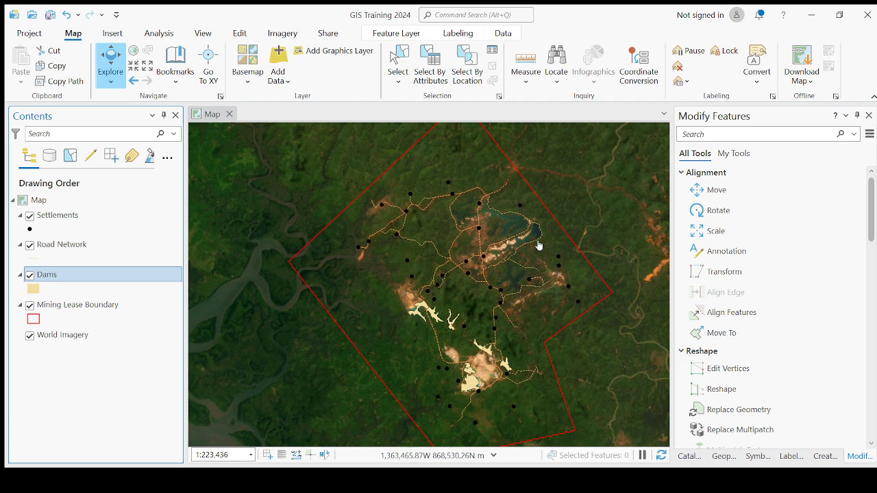
Change the Dams layer's polygon symbol to the unfilled black outline of 1 pt from the symbol gallery.
{"action": "scroll", "coordinate": [494, 214], "scroll_direction": "up", "scroll_amount": 3}
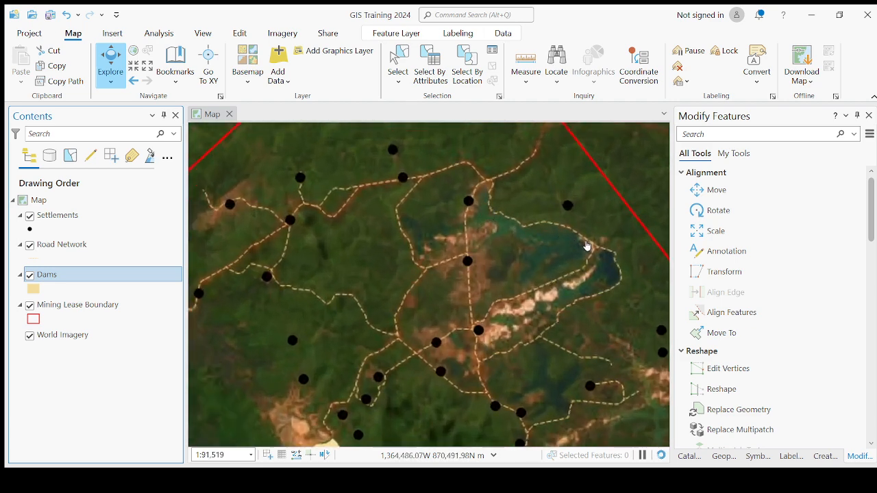
{"action": "left_click_drag", "start_coordinate": [533, 274], "coordinate": [472, 261]}
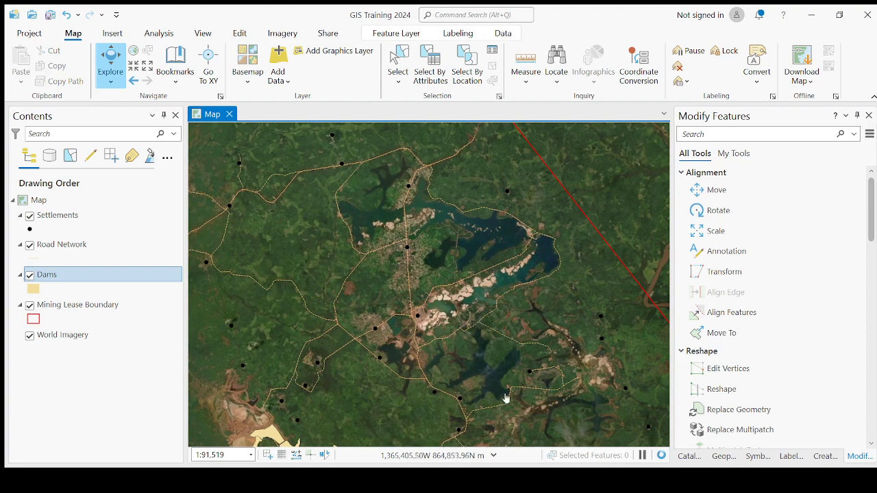
{"action": "scroll", "coordinate": [505, 400], "scroll_direction": "up", "scroll_amount": 3}
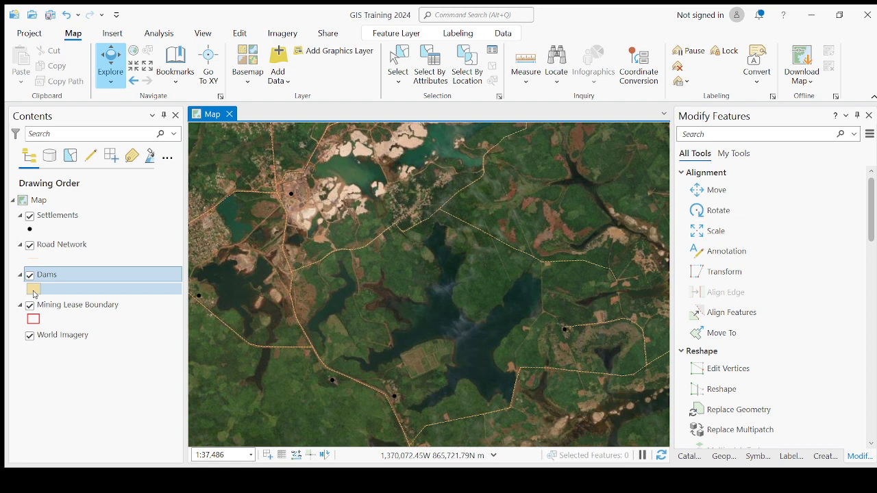
{"action": "left_click", "coordinate": [34, 293]}
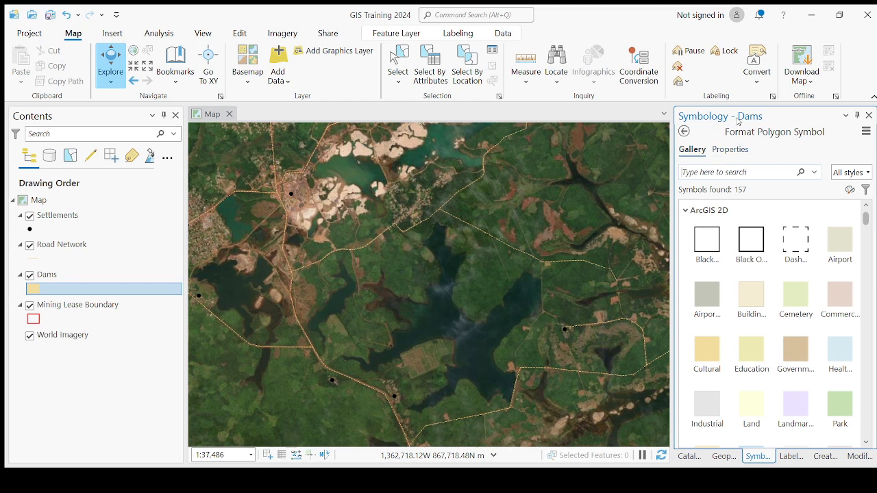
{"action": "left_click", "coordinate": [717, 155]}
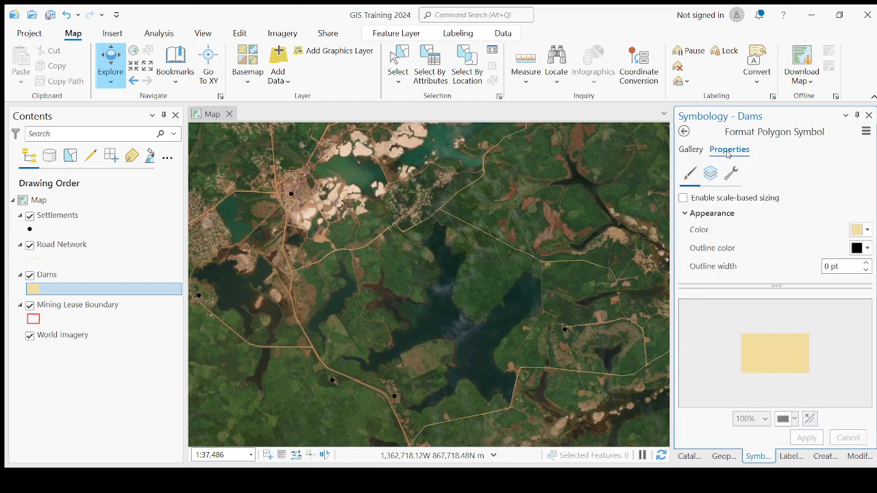
{"action": "left_click", "coordinate": [688, 150]}
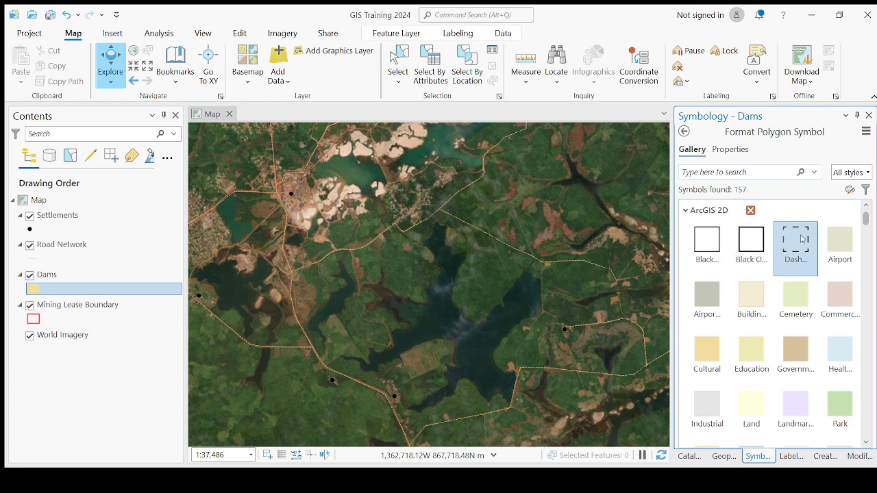
{"action": "left_click", "coordinate": [709, 246]}
Set the outline color of the Dams polygon symbol to blue and apply the change.
{"action": "left_click", "coordinate": [731, 149]}
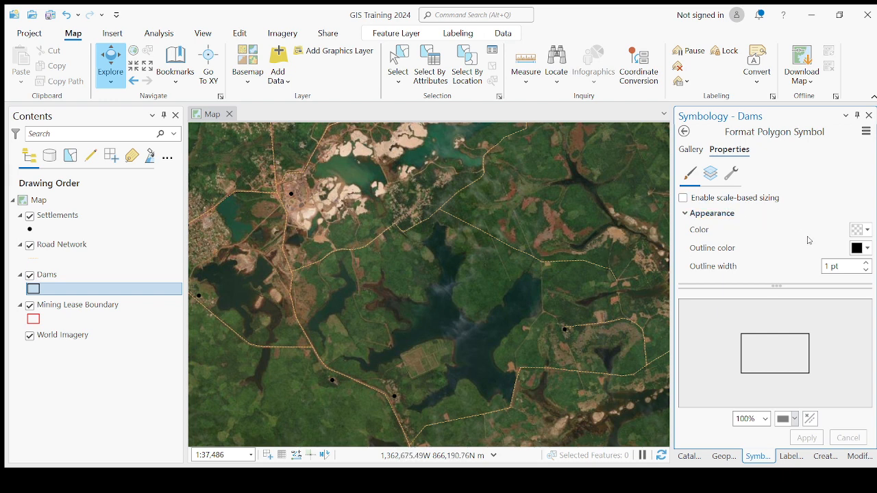
{"action": "left_click", "coordinate": [859, 251]}
{"action": "left_click", "coordinate": [836, 321]}
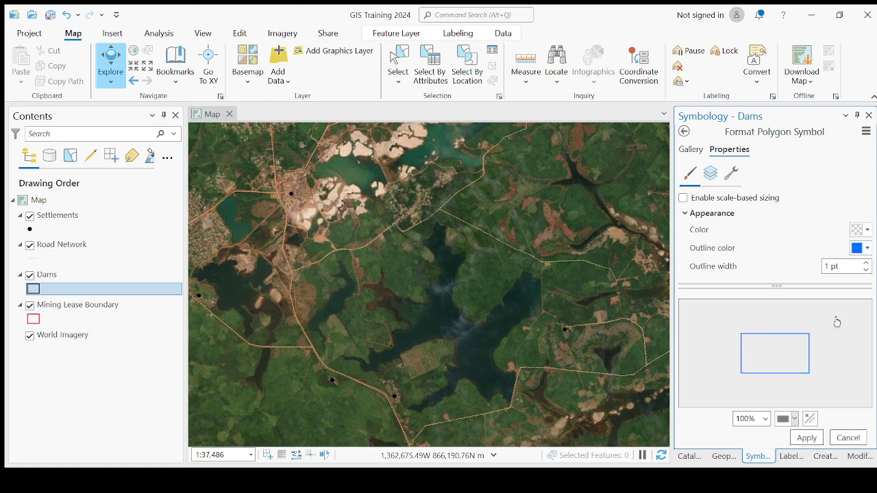
{"action": "left_click", "coordinate": [809, 439]}
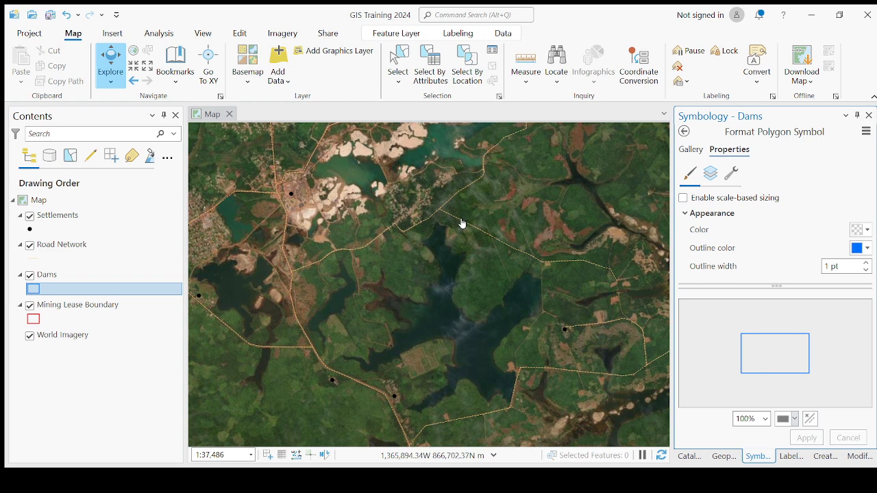
Start creating a new feature in the Dams layer with the Dams polygon template.
{"action": "left_click", "coordinate": [239, 35]}
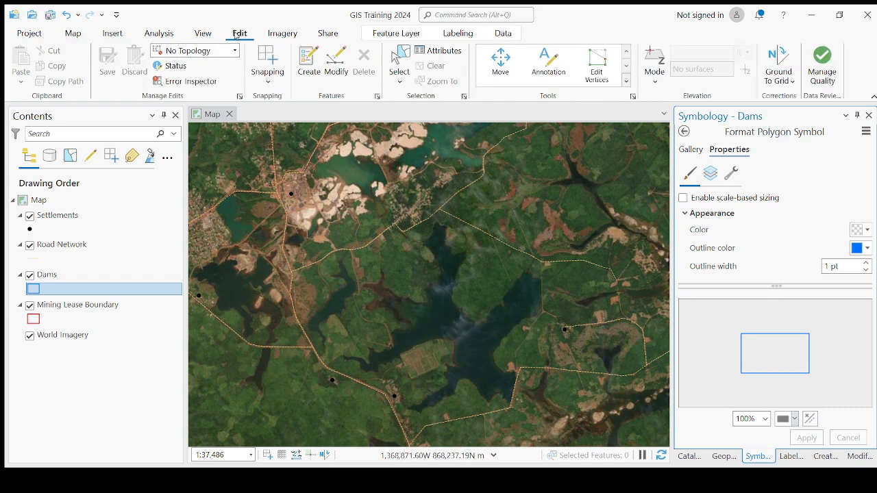
{"action": "left_click", "coordinate": [73, 34]}
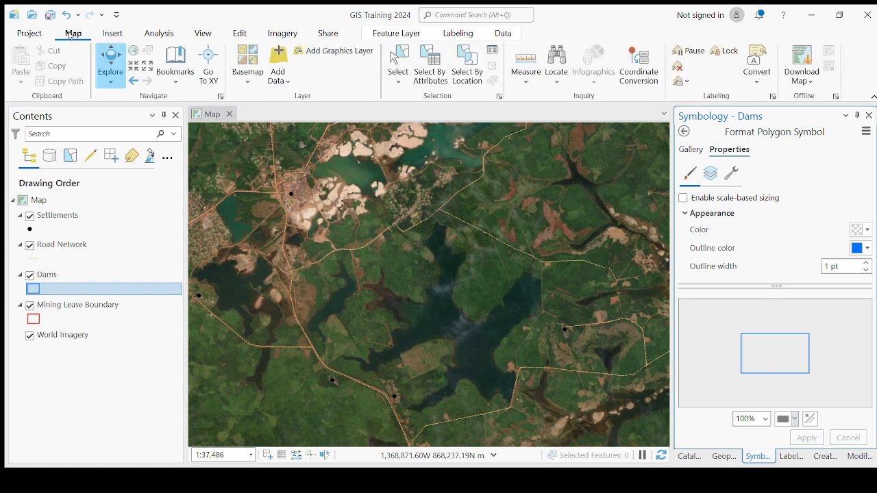
{"action": "left_click", "coordinate": [245, 36]}
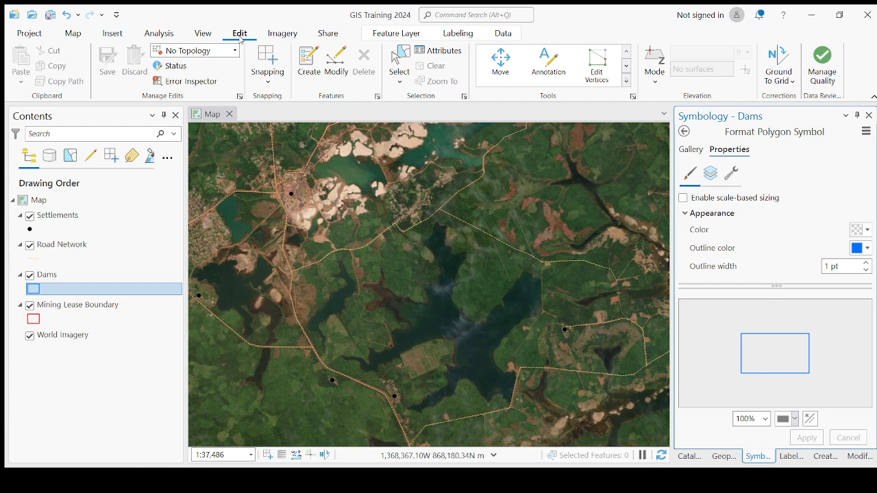
{"action": "left_click", "coordinate": [309, 63]}
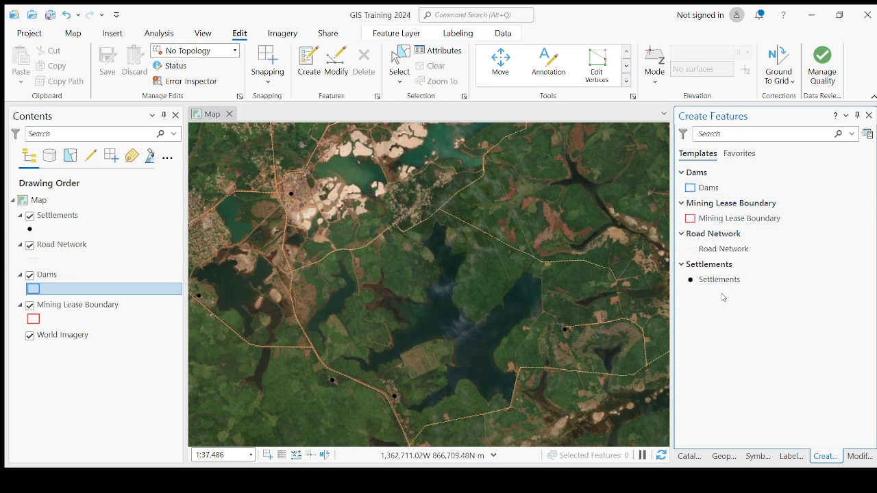
{"action": "left_click", "coordinate": [715, 190]}
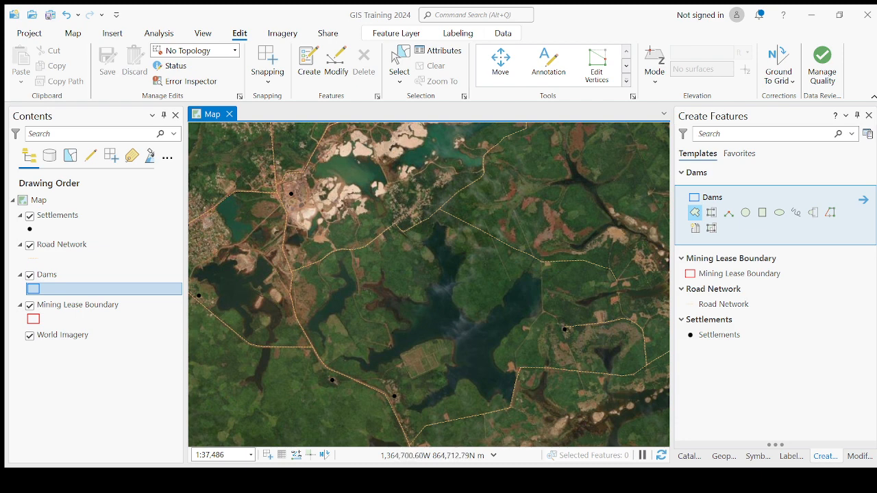
Begin a Dams polygon on the large reservoir's eastern shore and trace it south past the bare-soil patch along the road embankment.
{"action": "left_click_drag", "start_coordinate": [492, 346], "coordinate": [478, 303]}
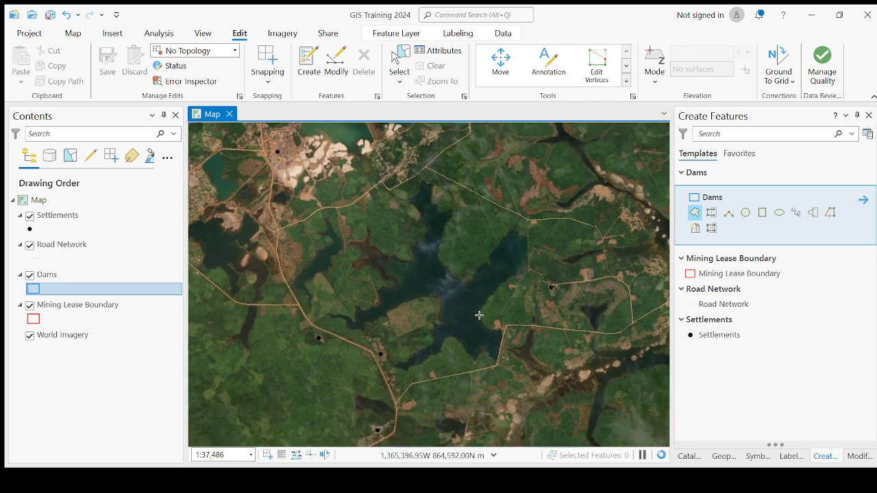
{"action": "scroll", "coordinate": [479, 315], "scroll_direction": "up", "scroll_amount": 3}
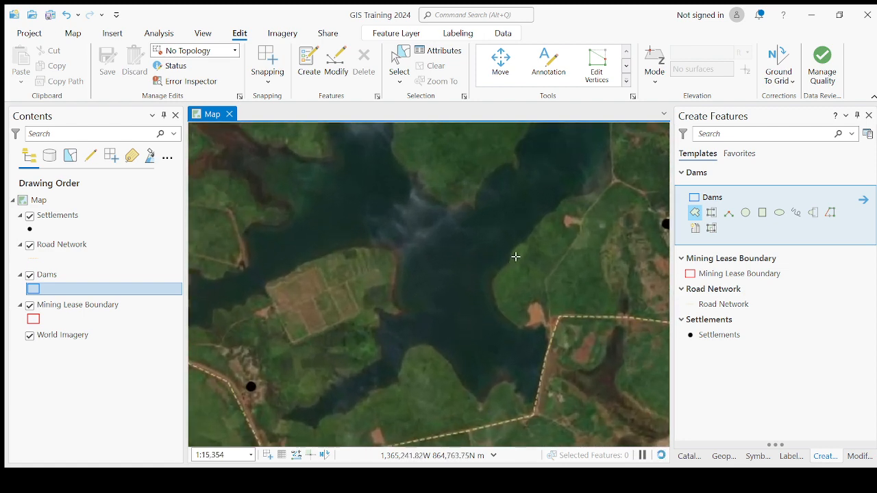
{"action": "scroll", "coordinate": [517, 255], "scroll_direction": "up", "scroll_amount": 2}
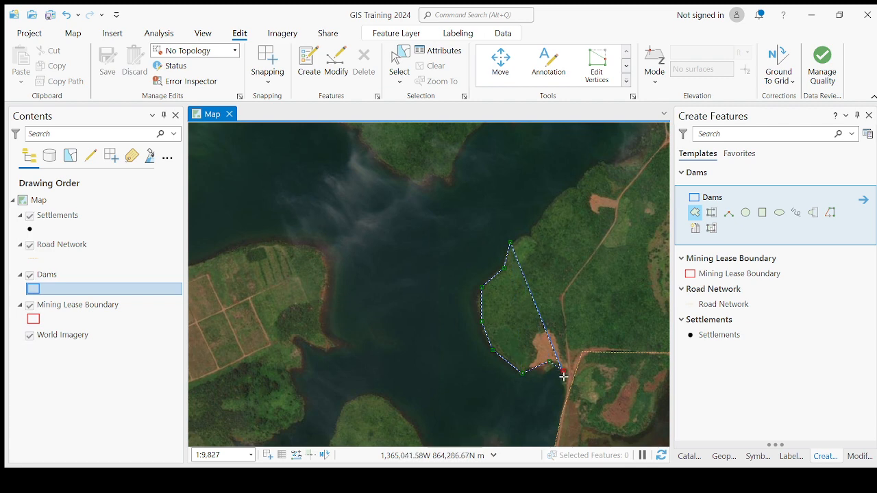
{"action": "left_click_drag", "start_coordinate": [564, 395], "coordinate": [563, 214]}
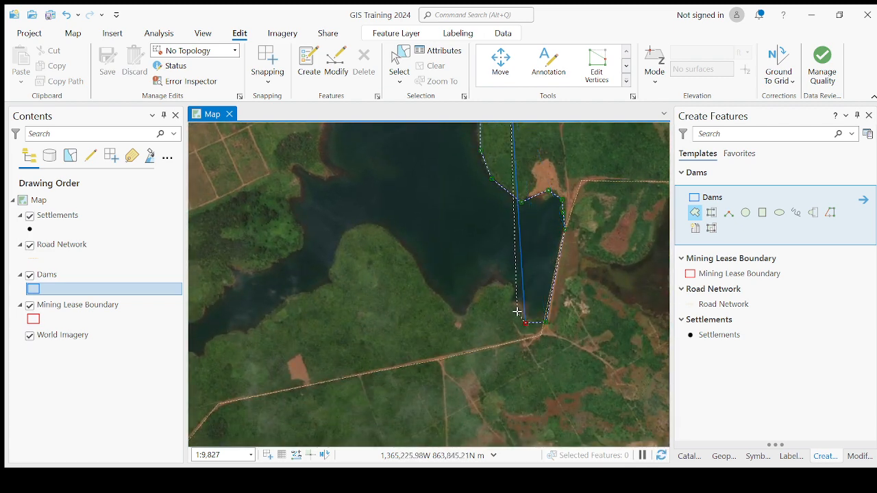
Continue the dam outline west along the southern shore, following the pointed inlet and the rounded wooded headland.
{"action": "left_click", "coordinate": [496, 280]}
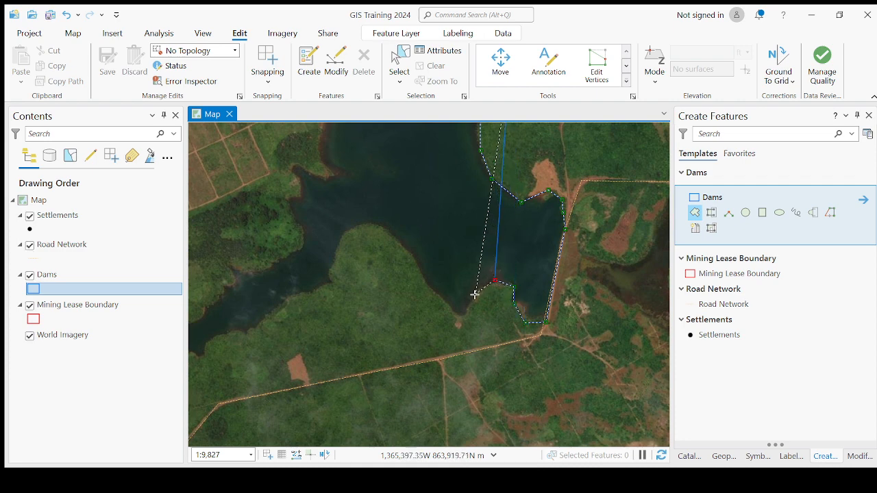
{"action": "left_click", "coordinate": [454, 315]}
{"action": "left_click", "coordinate": [438, 293]}
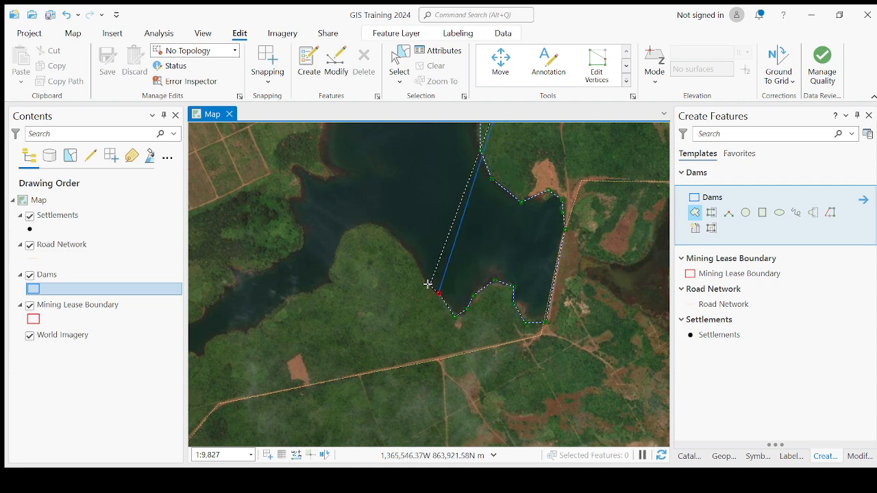
{"action": "left_click", "coordinate": [422, 276]}
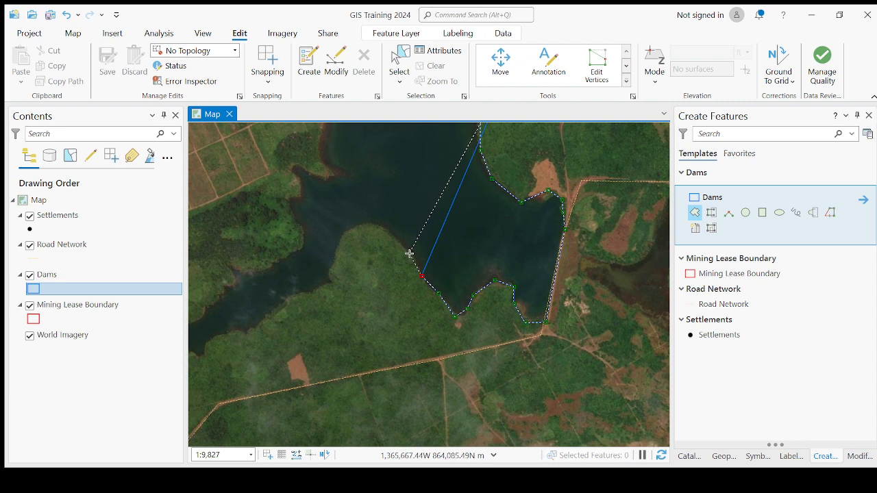
{"action": "left_click", "coordinate": [361, 228]}
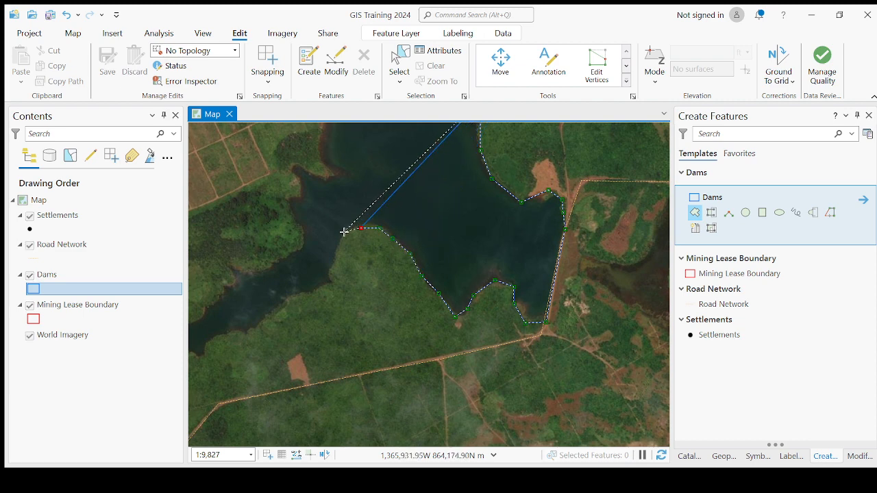
{"action": "left_click", "coordinate": [329, 275]}
Trace the southeastern bank of the reservoir's southwestern arm down to the small inlet near its end.
{"action": "scroll", "coordinate": [243, 318], "scroll_direction": "up", "scroll_amount": 4}
{"action": "left_click_drag", "start_coordinate": [240, 317], "coordinate": [370, 303]}
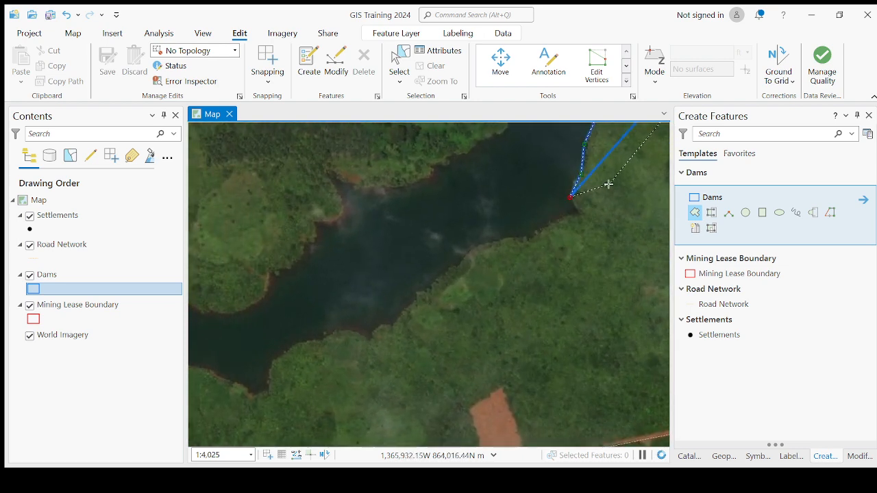
{"action": "left_click", "coordinate": [519, 240]}
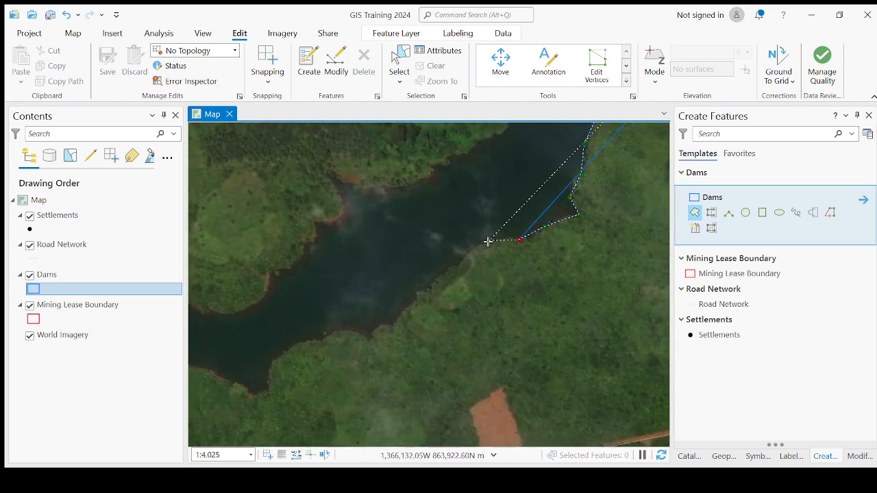
{"action": "left_click", "coordinate": [447, 273]}
{"action": "left_click", "coordinate": [413, 305]}
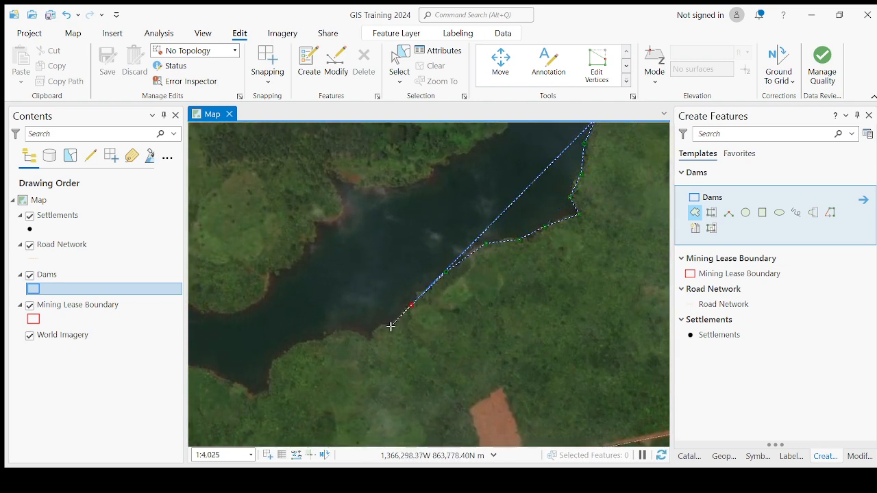
{"action": "left_click", "coordinate": [387, 326]}
{"action": "left_click", "coordinate": [371, 334]}
{"action": "left_click", "coordinate": [346, 331]}
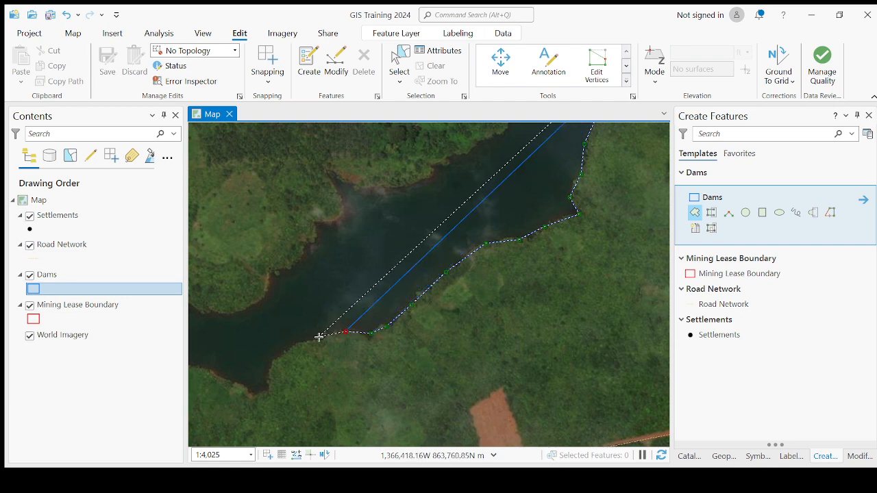
{"action": "left_click", "coordinate": [316, 343]}
{"action": "left_click", "coordinate": [271, 358]}
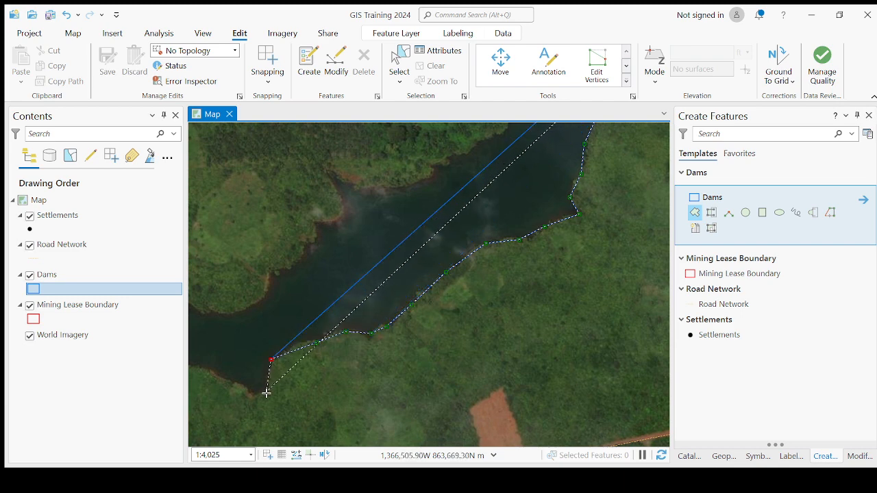
{"action": "left_click", "coordinate": [267, 394]}
{"action": "left_click", "coordinate": [244, 397]}
Carry the dam outline around the western tip of the southwestern arm to the notch on its northern bank.
{"action": "left_click_drag", "start_coordinate": [339, 353], "coordinate": [532, 344]}
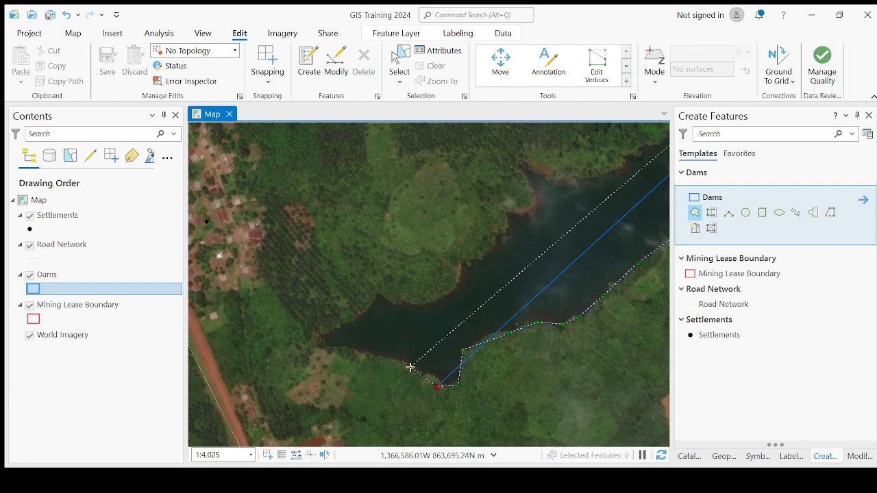
{"action": "left_click", "coordinate": [410, 367]}
{"action": "left_click", "coordinate": [377, 357]}
{"action": "left_click", "coordinate": [318, 344]}
{"action": "left_click", "coordinate": [338, 329]}
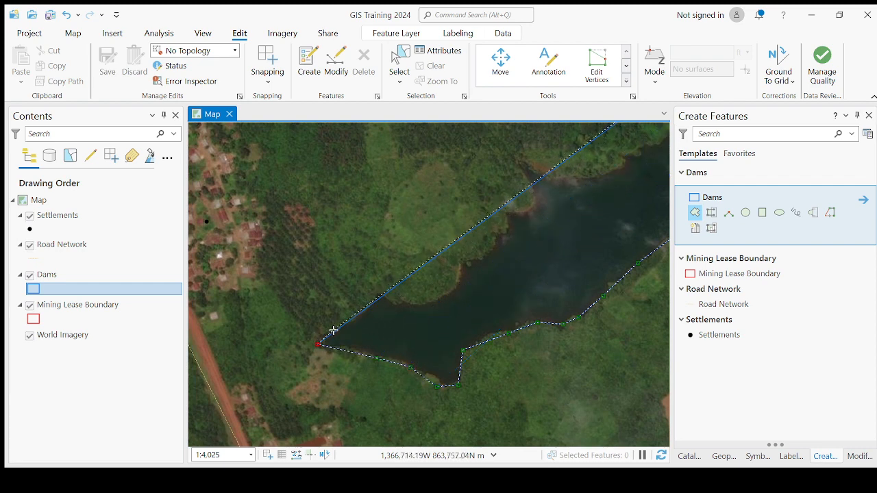
{"action": "left_click", "coordinate": [365, 310]}
{"action": "left_click", "coordinate": [379, 295]}
Trace the southwestern arm's northwestern bank back northeast to the wooded point where the arm narrows.
{"action": "left_click", "coordinate": [393, 304]}
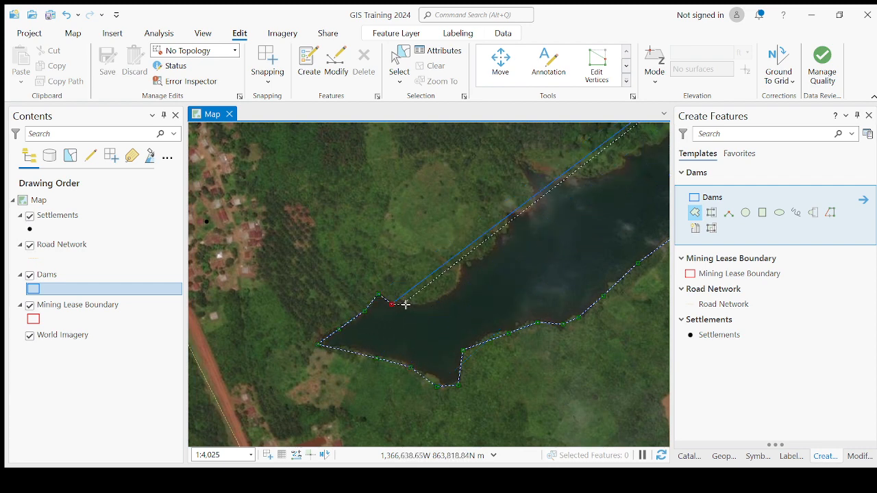
{"action": "left_click", "coordinate": [428, 304]}
{"action": "left_click", "coordinate": [455, 288]}
{"action": "left_click", "coordinate": [464, 263]}
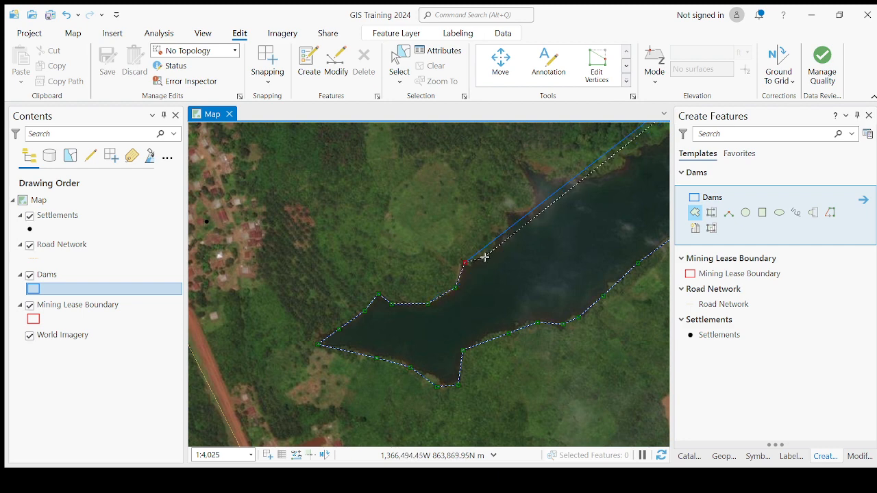
{"action": "left_click", "coordinate": [488, 254]}
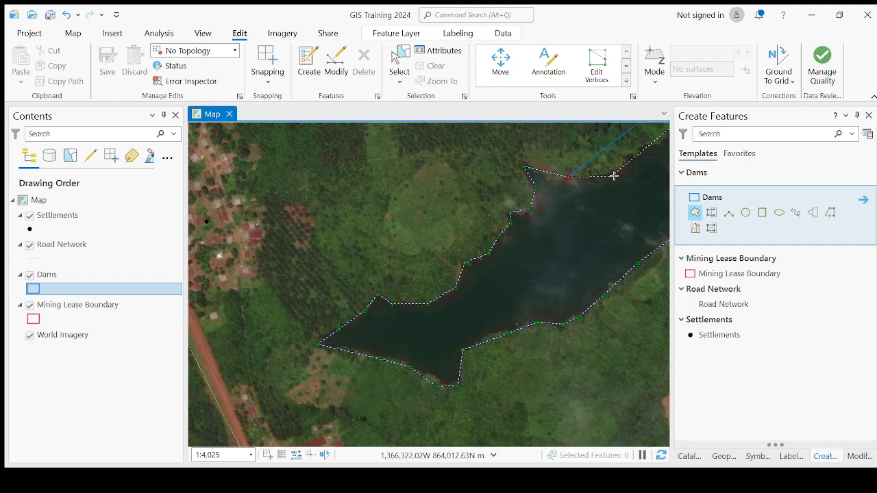
{"action": "left_click_drag", "start_coordinate": [575, 191], "coordinate": [366, 327]}
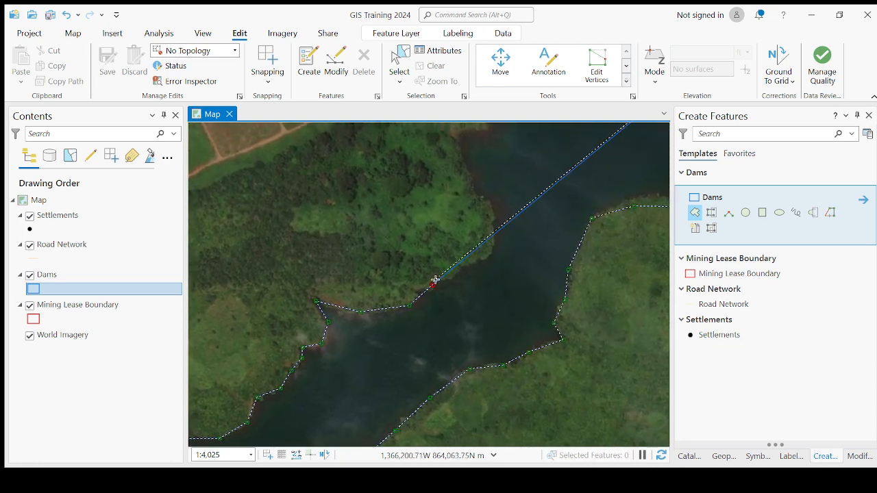
{"action": "left_click", "coordinate": [494, 255]}
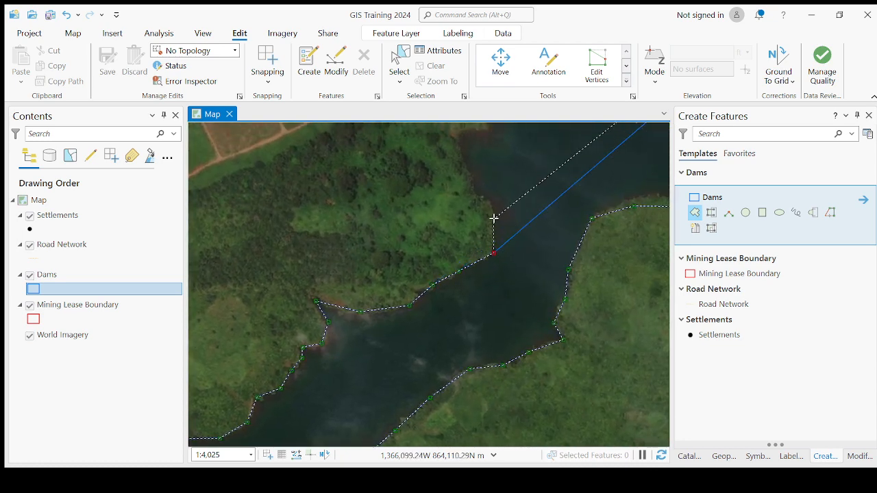
{"action": "left_click", "coordinate": [493, 211]}
Extend the dam outline north around the small inlet and spit southeast of the rectangular farm plots.
{"action": "left_click_drag", "start_coordinate": [461, 261], "coordinate": [429, 402]}
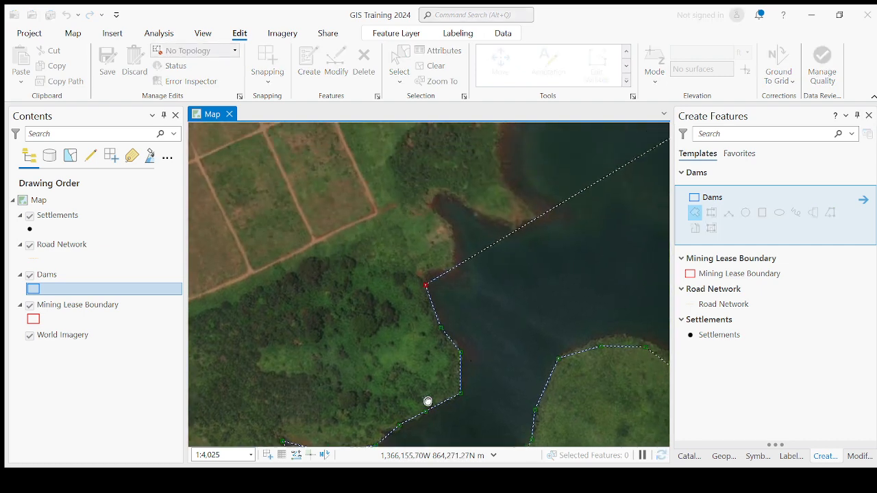
{"action": "scroll", "coordinate": [429, 400], "scroll_direction": "down", "scroll_amount": 2}
{"action": "left_click_drag", "start_coordinate": [420, 358], "coordinate": [389, 403]}
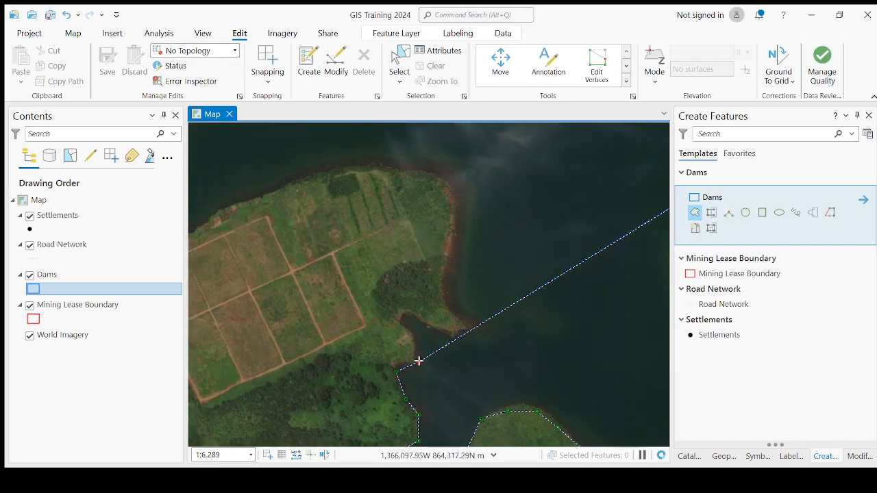
{"action": "left_click", "coordinate": [417, 361]}
{"action": "left_click", "coordinate": [407, 332]}
{"action": "left_click", "coordinate": [410, 315]}
{"action": "left_click", "coordinate": [444, 336]}
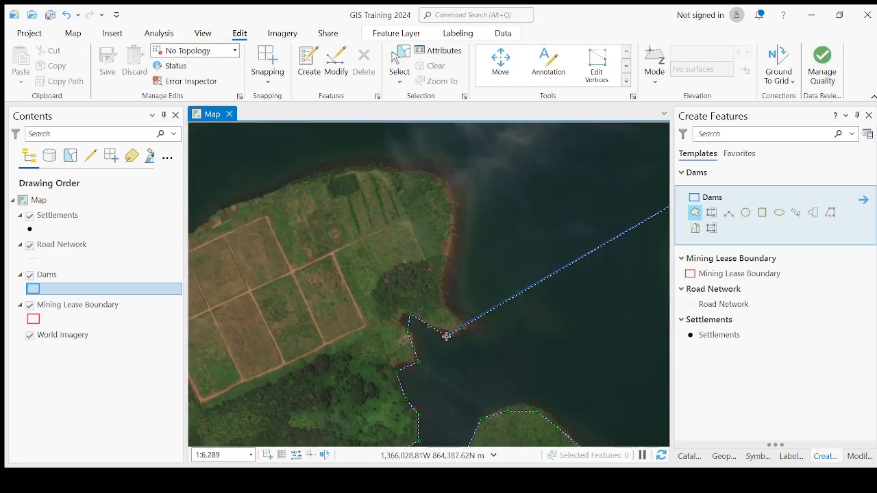
{"action": "left_click", "coordinate": [460, 336]}
{"action": "left_click", "coordinate": [473, 325]}
Trace the eastern shore of the farm-plot headland and curve the outline west around its northern end.
{"action": "left_click", "coordinate": [453, 308]}
{"action": "left_click", "coordinate": [455, 257]}
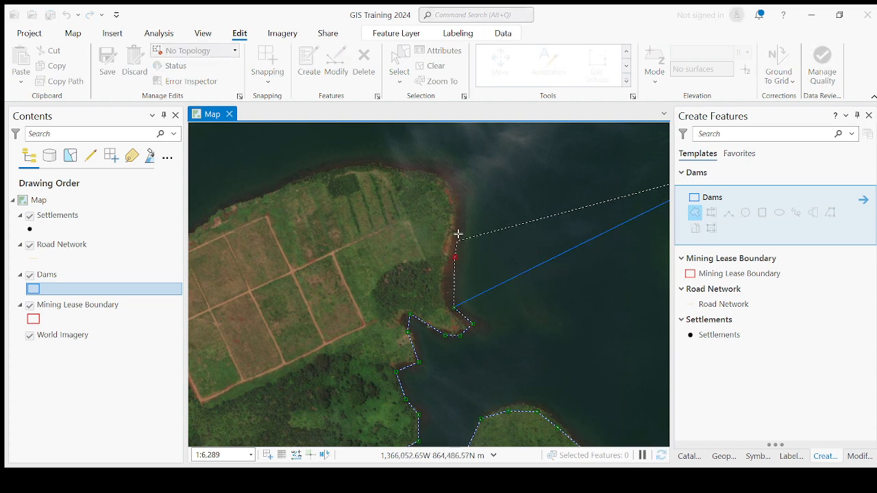
{"action": "left_click", "coordinate": [450, 197]}
{"action": "left_click", "coordinate": [424, 176]}
{"action": "left_click", "coordinate": [388, 167]}
{"action": "left_click", "coordinate": [334, 171]}
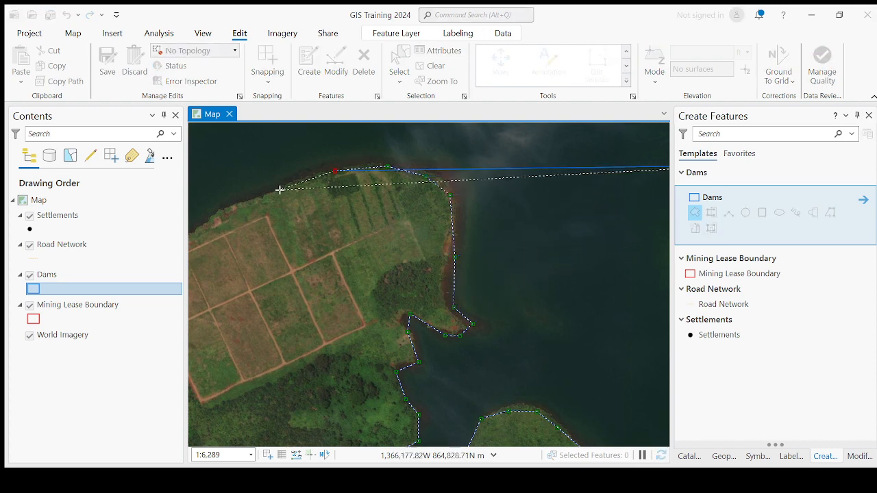
{"action": "left_click", "coordinate": [272, 195]}
Continue the outline southwest along the headland's northwestern shore to the corner beside the farm plots.
{"action": "left_click_drag", "start_coordinate": [514, 217], "coordinate": [602, 211]}
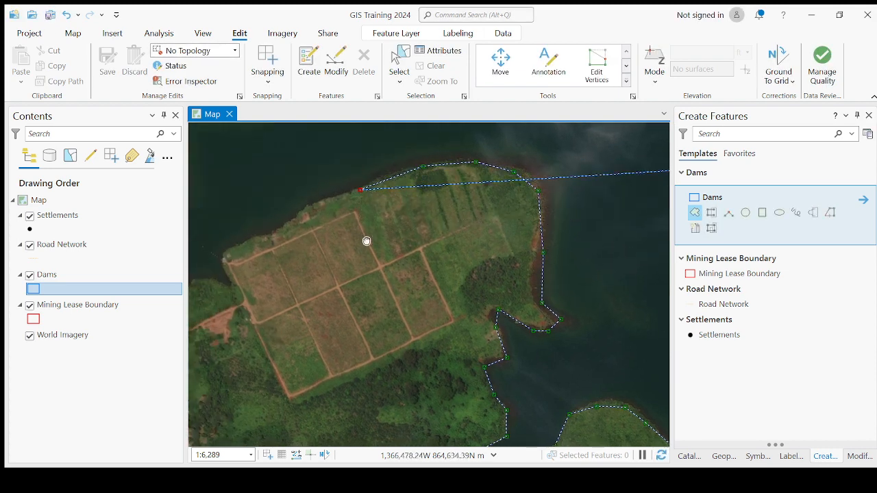
{"action": "left_click_drag", "start_coordinate": [364, 240], "coordinate": [589, 202]}
{"action": "left_click", "coordinate": [553, 188]}
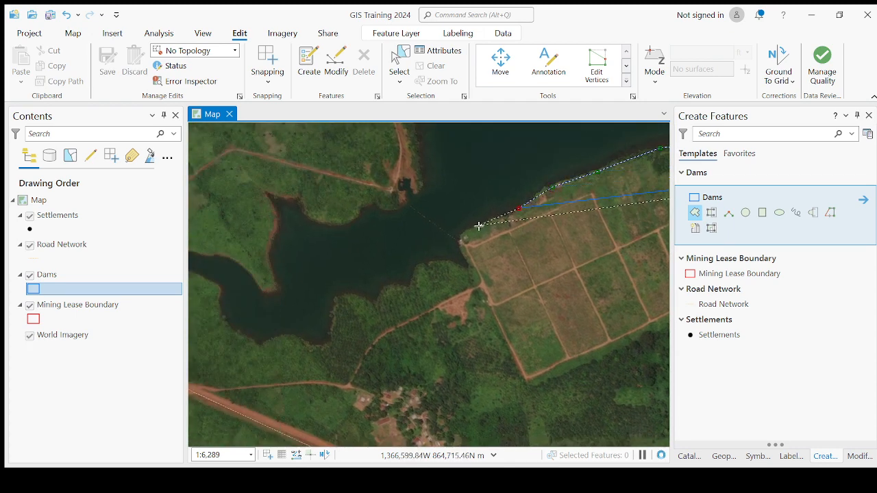
{"action": "double_click", "coordinate": [468, 265]}
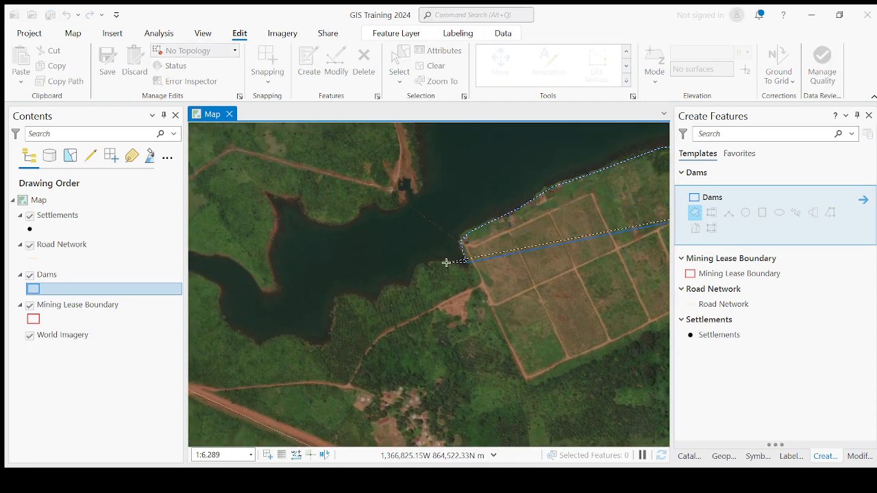
Trace the wooded shore southwest from the farm-plot corner down to the southeastern corner of the bay.
{"action": "left_click", "coordinate": [390, 286]}
{"action": "left_click", "coordinate": [375, 300]}
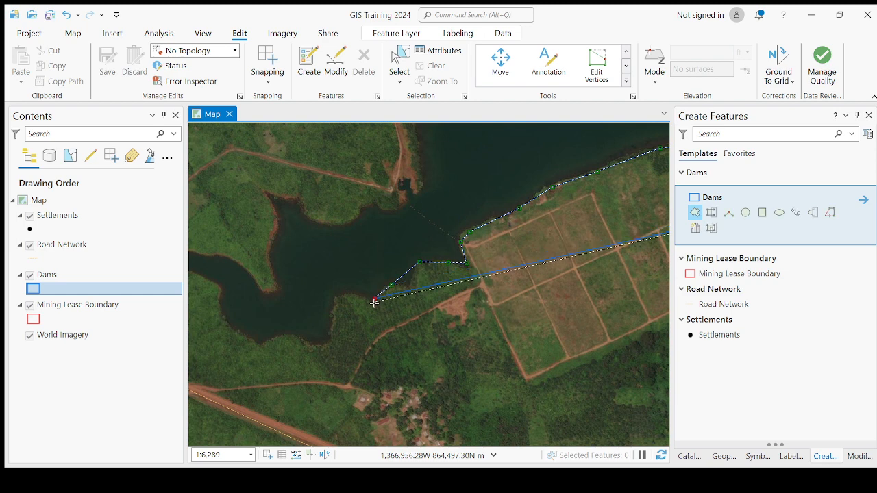
{"action": "left_click", "coordinate": [346, 298]}
{"action": "left_click", "coordinate": [330, 314]}
{"action": "left_click", "coordinate": [324, 343]}
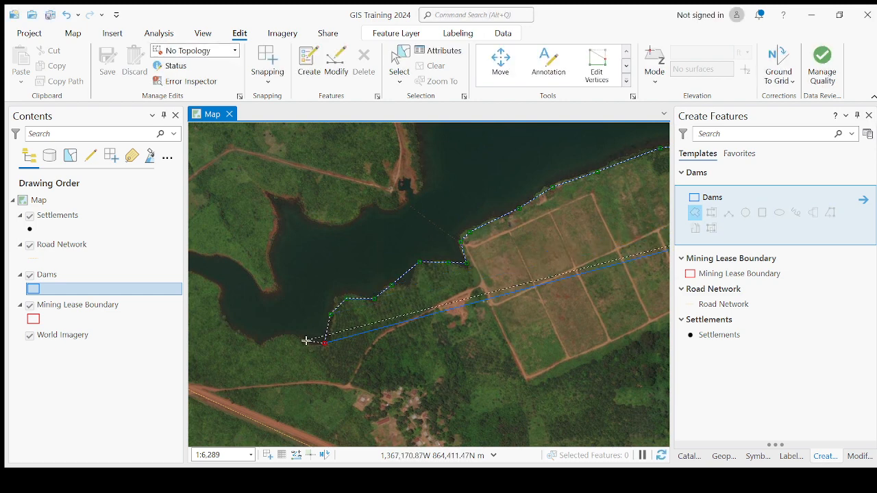
Curve the dam outline around the bay's southern end and up its western shore to the narrow western arm.
{"action": "left_click", "coordinate": [287, 338]}
{"action": "left_click", "coordinate": [250, 346]}
{"action": "left_click", "coordinate": [229, 324]}
{"action": "left_click", "coordinate": [220, 303]}
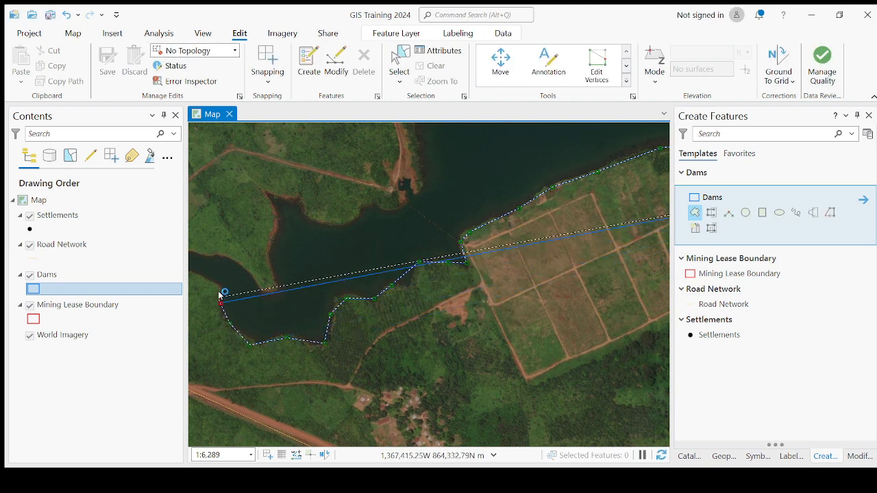
{"action": "left_click", "coordinate": [216, 283]}
Follow the narrow western arm's southern bank to its tip beside the dirt road.
{"action": "left_click_drag", "start_coordinate": [259, 292], "coordinate": [473, 307]}
{"action": "left_click", "coordinate": [394, 288]}
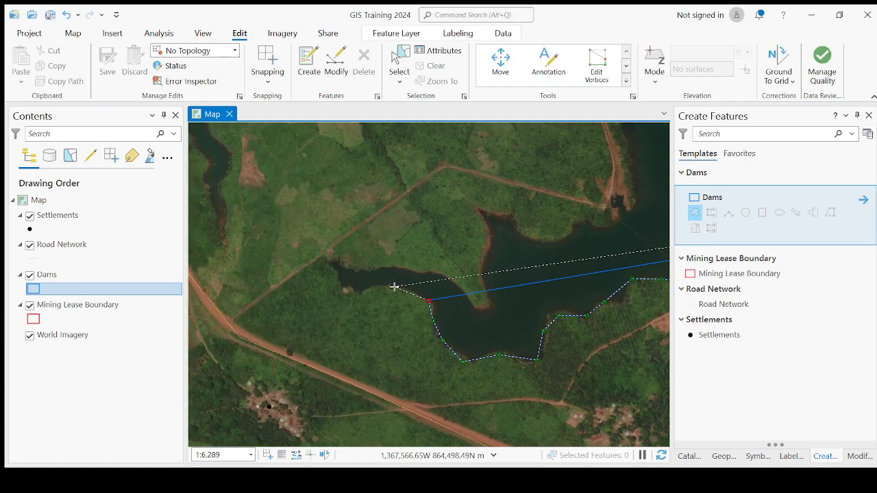
{"action": "left_click", "coordinate": [368, 292]}
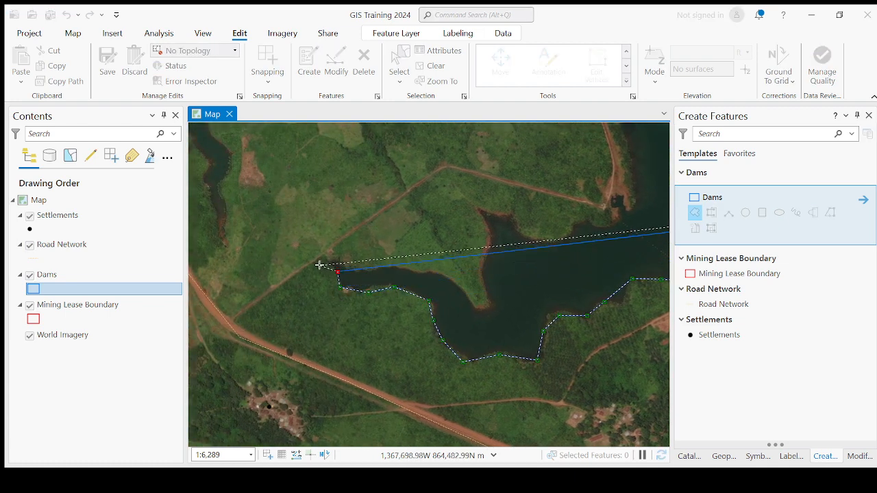
{"action": "scroll", "coordinate": [336, 265], "scroll_direction": "up", "scroll_amount": 3}
{"action": "left_click", "coordinate": [348, 253]}
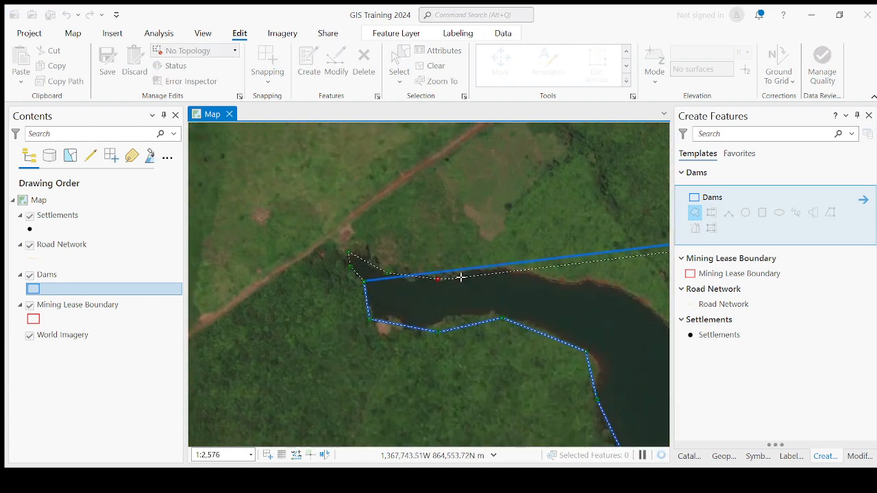
Trace the narrow arm's northern bank back southeast to the tip of the wooded peninsula.
{"action": "left_click", "coordinate": [577, 281]}
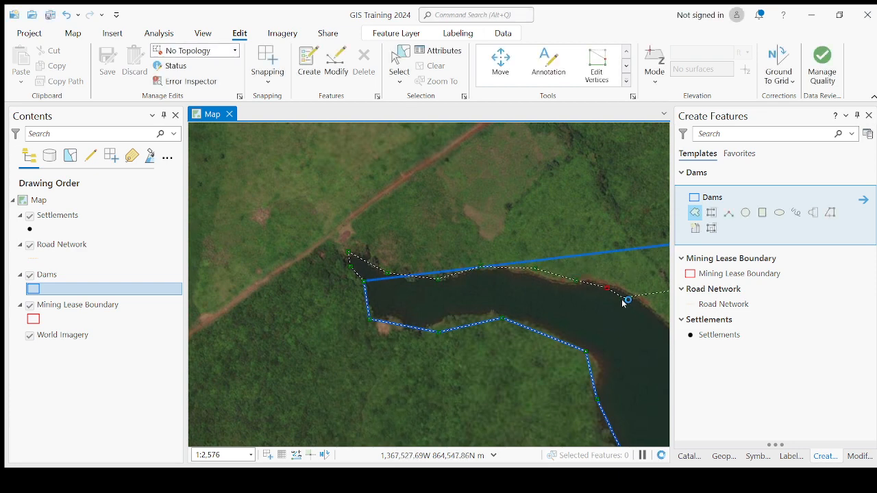
{"action": "left_click_drag", "start_coordinate": [624, 304], "coordinate": [371, 269]}
{"action": "left_click", "coordinate": [386, 256]}
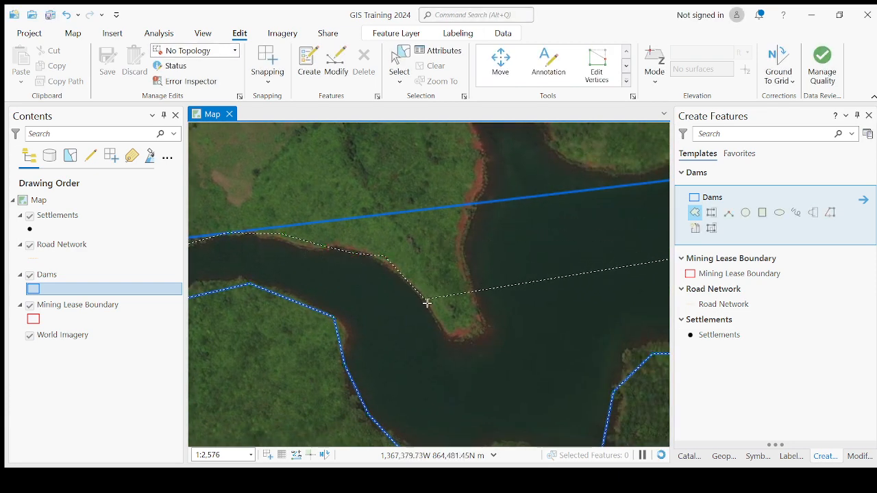
{"action": "left_click", "coordinate": [426, 299]}
{"action": "left_click", "coordinate": [448, 337]}
{"action": "left_click", "coordinate": [467, 340]}
Round the peninsula's tip and extend the outline north along its reddish eastern shore.
{"action": "left_click", "coordinate": [490, 326]}
{"action": "left_click", "coordinate": [469, 285]}
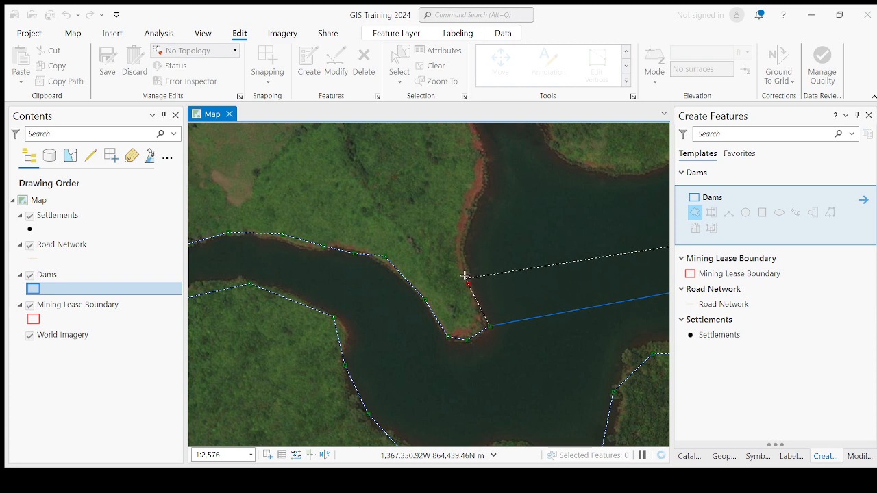
{"action": "left_click", "coordinate": [465, 246]}
{"action": "left_click", "coordinate": [479, 197]}
{"action": "left_click_drag", "start_coordinate": [487, 184], "coordinate": [466, 368]}
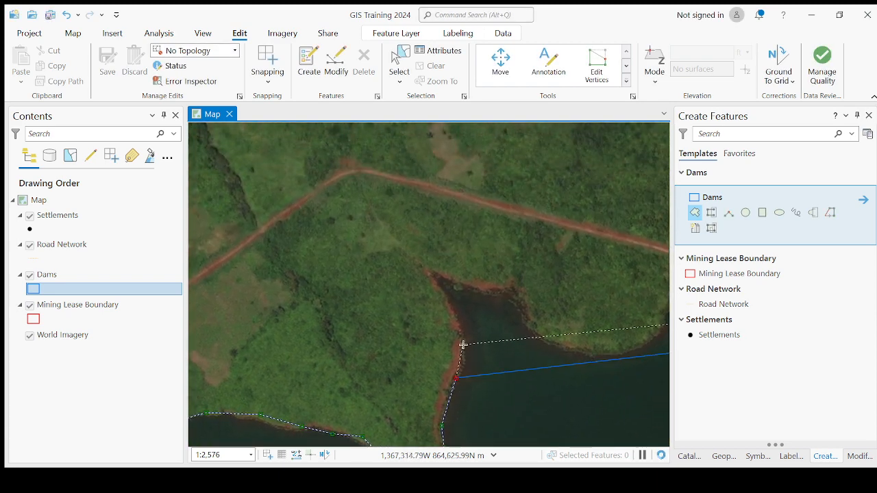
{"action": "left_click", "coordinate": [463, 345]}
Trace around the pointed inlet's head and along the rounded wooded headland to the small cove east of it.
{"action": "left_click", "coordinate": [432, 274]}
{"action": "left_click", "coordinate": [474, 289]}
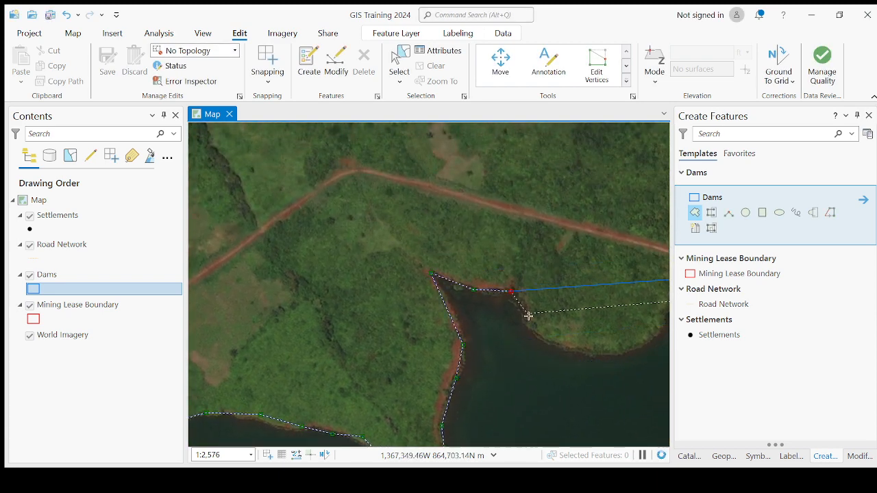
{"action": "left_click_drag", "start_coordinate": [618, 357], "coordinate": [364, 320]}
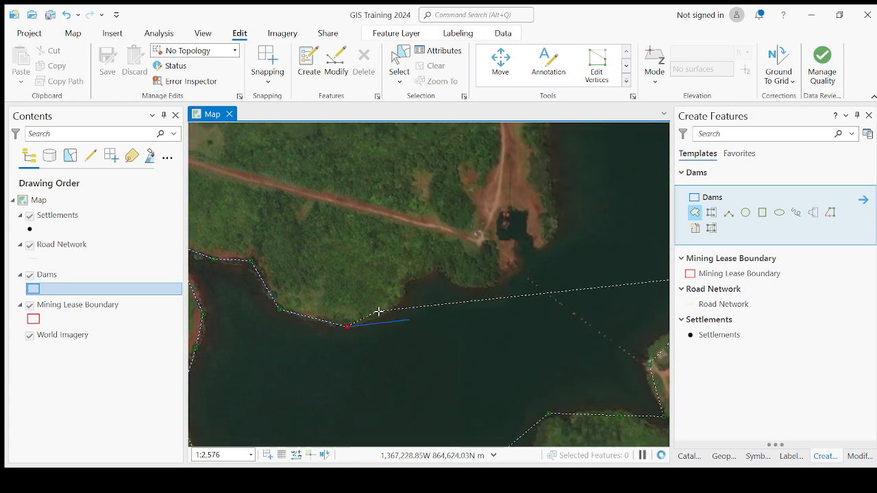
{"action": "left_click", "coordinate": [391, 311]}
{"action": "left_click", "coordinate": [408, 285]}
{"action": "left_click", "coordinate": [438, 270]}
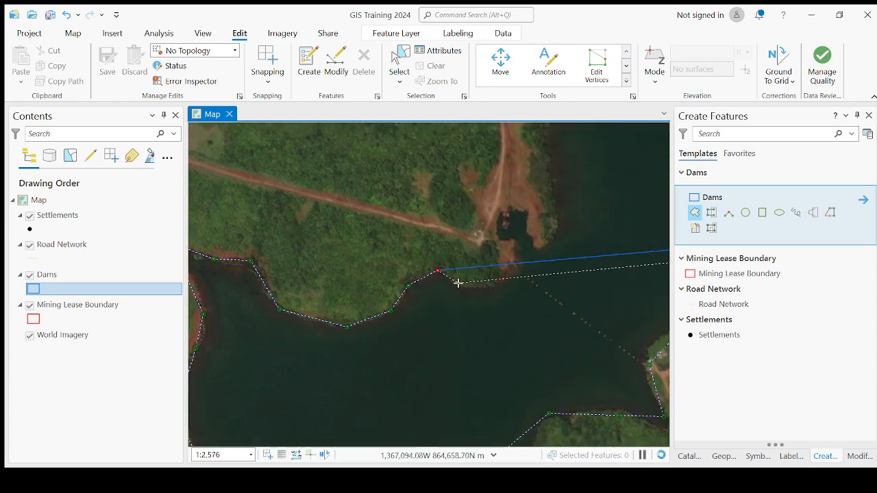
Carry the outline east past the wooded bank and around the small water notch at the dirt road's end.
{"action": "left_click", "coordinate": [496, 287]}
{"action": "left_click", "coordinate": [505, 254]}
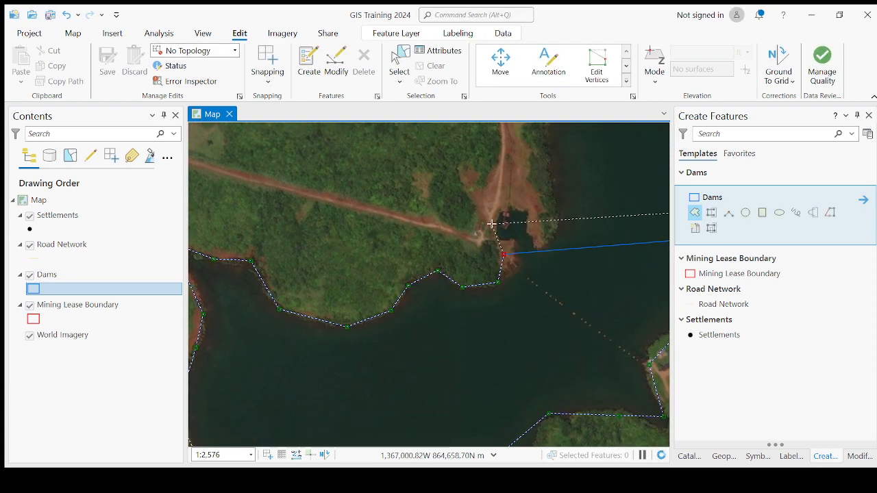
{"action": "left_click", "coordinate": [494, 223]}
{"action": "left_click", "coordinate": [507, 207]}
{"action": "left_click", "coordinate": [530, 210]}
{"action": "left_click", "coordinate": [530, 236]}
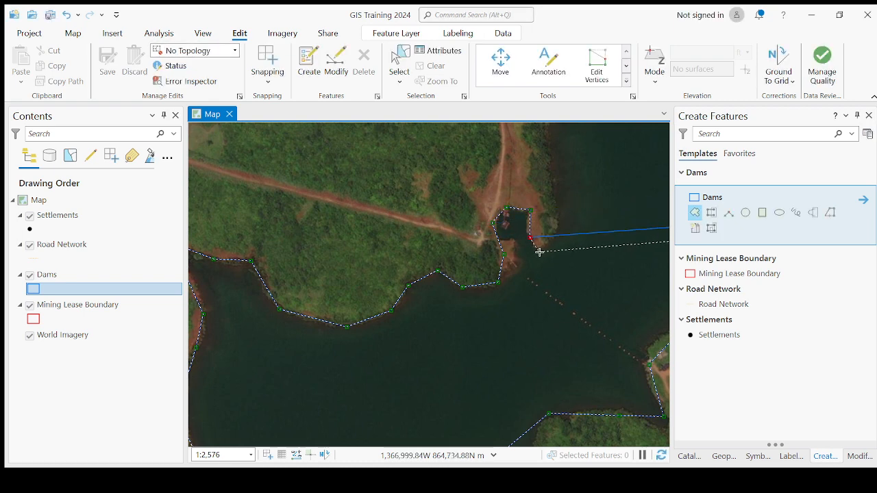
{"action": "left_click", "coordinate": [541, 251]}
Extend the outline north along the shore beside the dirt road and onto the next headland's southern shore.
{"action": "scroll", "coordinate": [497, 353], "scroll_direction": "down", "scroll_amount": 4}
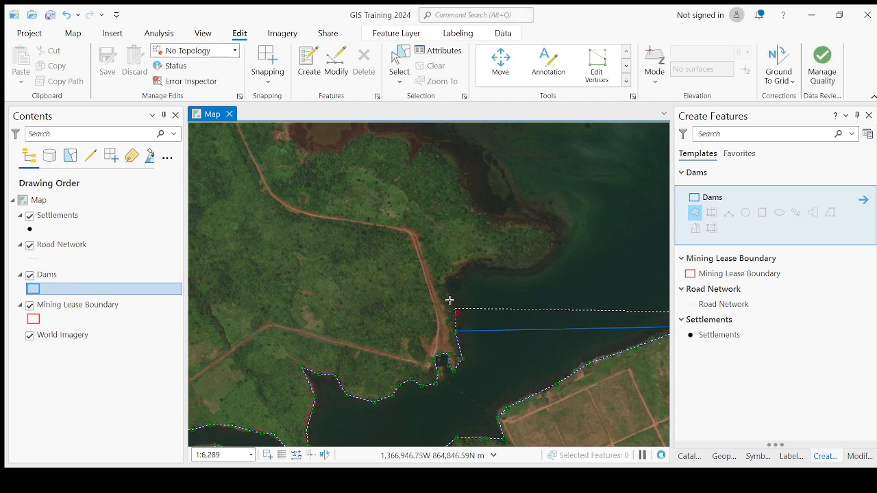
{"action": "left_click", "coordinate": [448, 284]}
{"action": "left_click", "coordinate": [464, 272]}
{"action": "left_click", "coordinate": [473, 261]}
{"action": "left_click", "coordinate": [505, 267]}
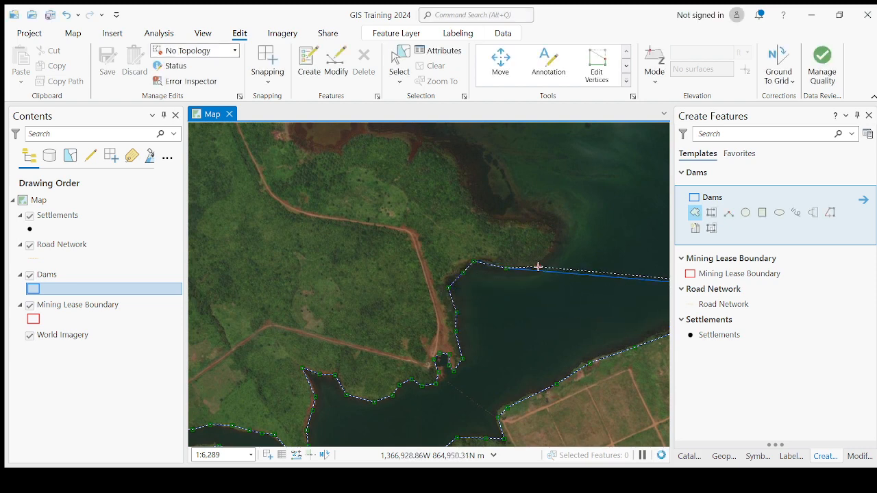
Round the headland's eastern tip and trace its northern shore northwest to the mouth of the brown shallow inlet.
{"action": "left_click", "coordinate": [463, 187]}
{"action": "left_click_drag", "start_coordinate": [442, 166], "coordinate": [438, 319]}
{"action": "left_click", "coordinate": [437, 302]}
{"action": "left_click", "coordinate": [361, 293]}
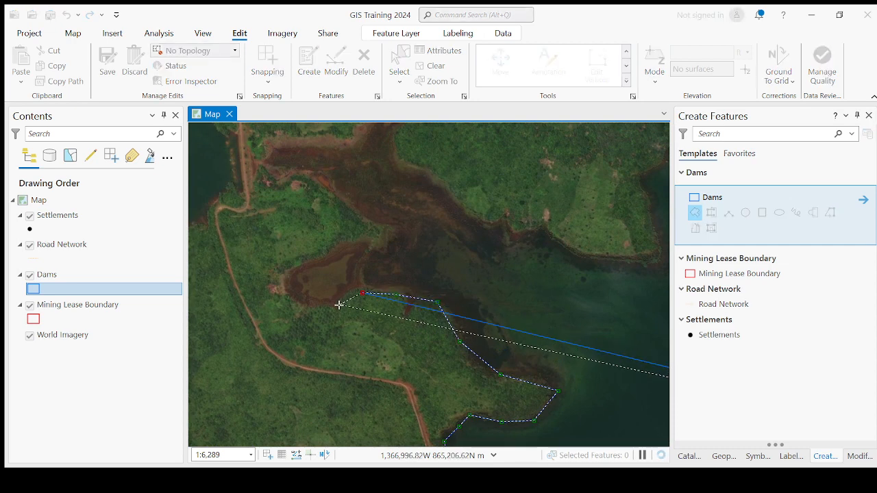
Trace around the brown shallow inlet's western end and back east to the point on its northern side.
{"action": "left_click", "coordinate": [337, 302]}
{"action": "left_click", "coordinate": [295, 307]}
{"action": "left_click", "coordinate": [283, 284]}
{"action": "left_click", "coordinate": [302, 264]}
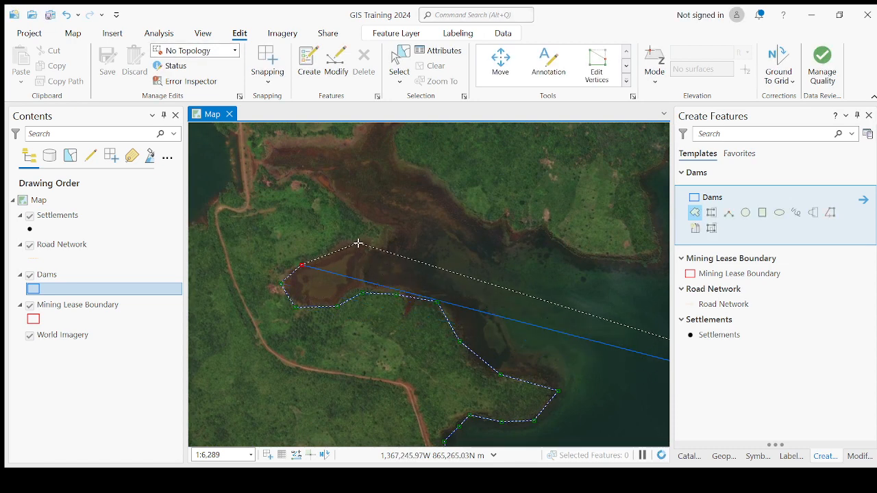
{"action": "left_click", "coordinate": [362, 242]}
{"action": "left_click", "coordinate": [375, 232]}
Continue the outline northwest and wrap it around the western end of the second shallow inlet beside the dirt road.
{"action": "left_click", "coordinate": [338, 205]}
{"action": "left_click", "coordinate": [311, 177]}
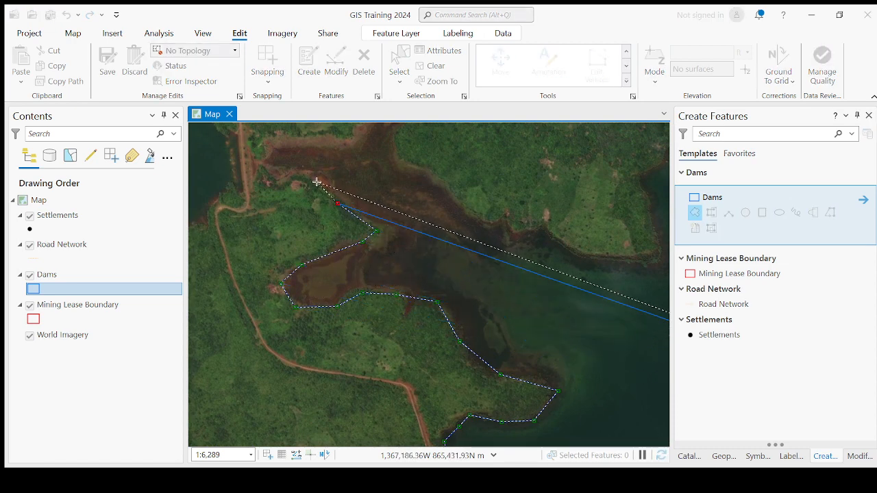
{"action": "left_click", "coordinate": [271, 183]}
{"action": "left_click", "coordinate": [259, 154]}
{"action": "left_click", "coordinate": [280, 135]}
Follow the second inlet's northern shore east and up the western bank of the narrow northern inlet to its tip.
{"action": "left_click_drag", "start_coordinate": [334, 182], "coordinate": [336, 285]}
{"action": "left_click", "coordinate": [344, 240]}
{"action": "left_click", "coordinate": [366, 231]}
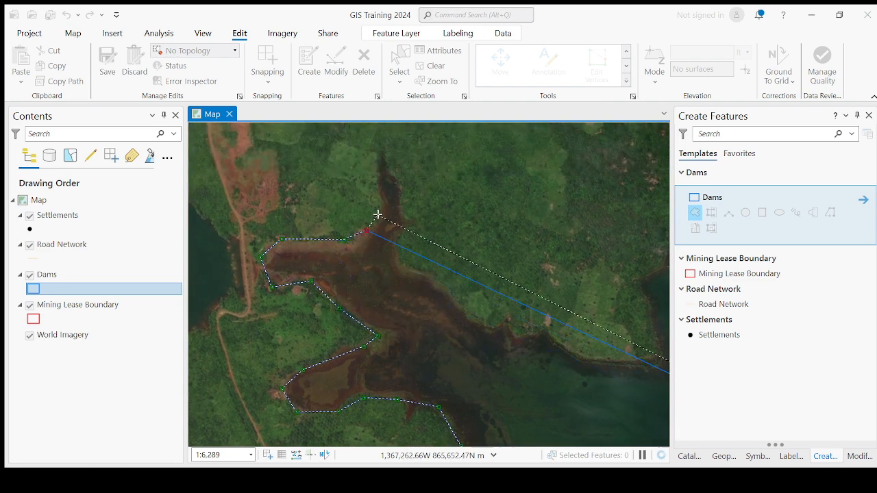
{"action": "left_click", "coordinate": [378, 214]}
{"action": "left_click", "coordinate": [378, 153]}
Trace the narrow northern inlet's eastern bank south to where it opens into the brown shallows.
{"action": "left_click", "coordinate": [387, 168]}
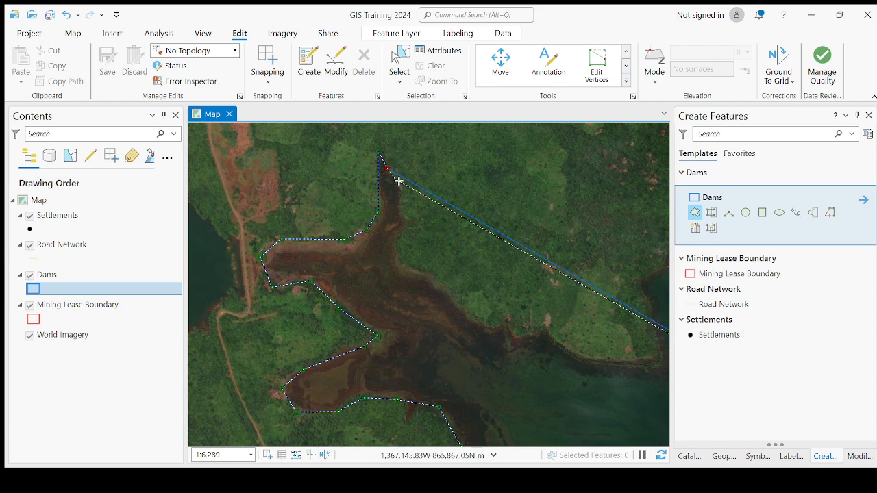
{"action": "left_click", "coordinate": [404, 185]}
{"action": "left_click", "coordinate": [406, 212]}
{"action": "left_click", "coordinate": [401, 259]}
{"action": "left_click", "coordinate": [422, 268]}
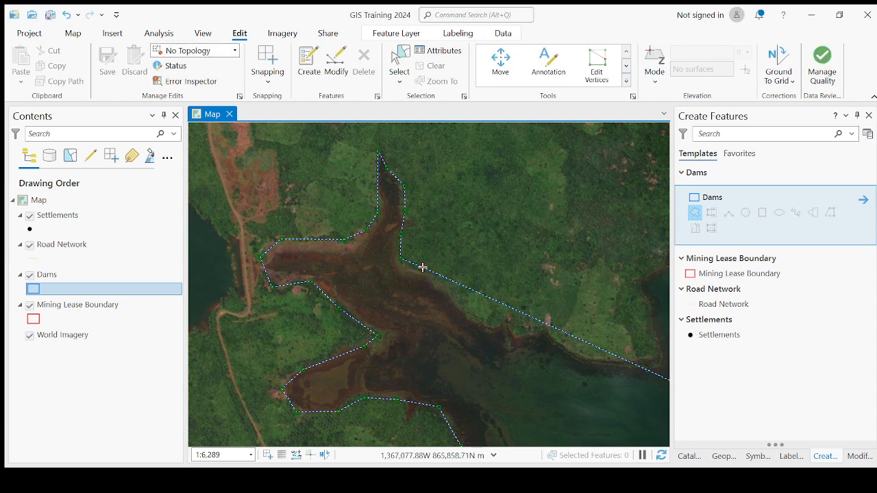
Extend the outline southeast along the northeastern bank, around the small notch, to the grassy headland's southern shore.
{"action": "left_click", "coordinate": [433, 275]}
{"action": "left_click", "coordinate": [444, 284]}
{"action": "left_click", "coordinate": [496, 328]}
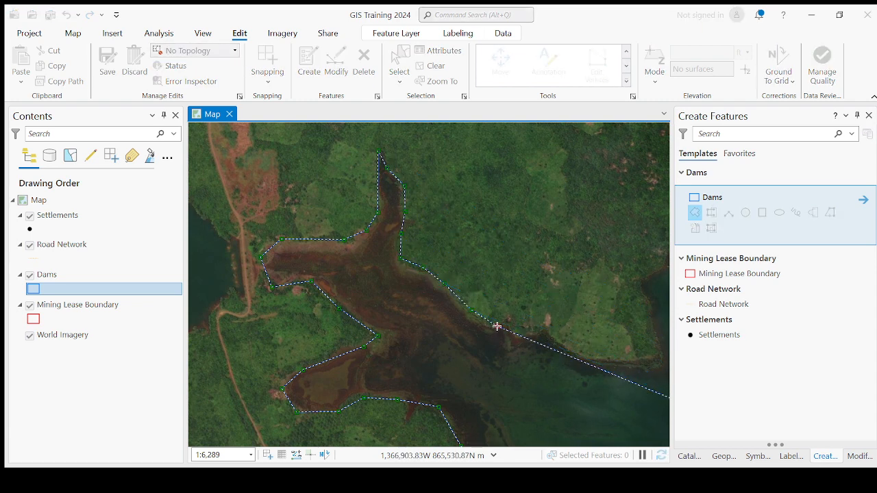
{"action": "left_click", "coordinate": [511, 338]}
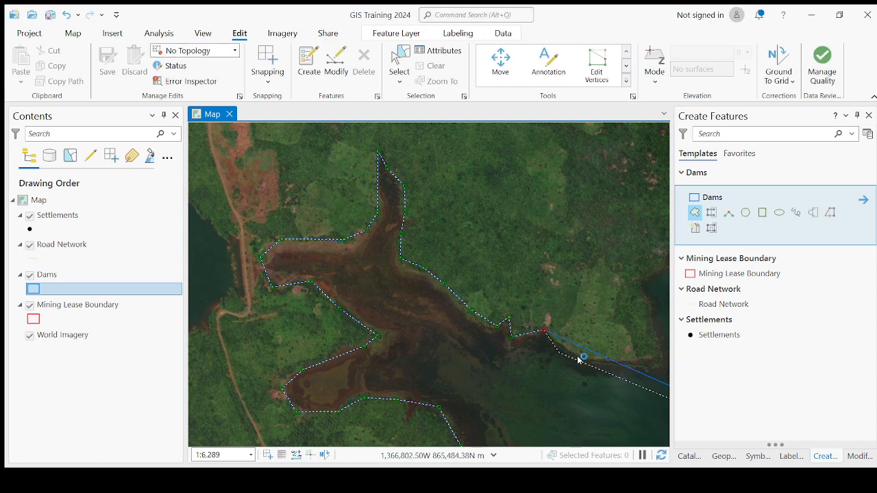
{"action": "left_click", "coordinate": [584, 359]}
{"action": "left_click", "coordinate": [655, 364]}
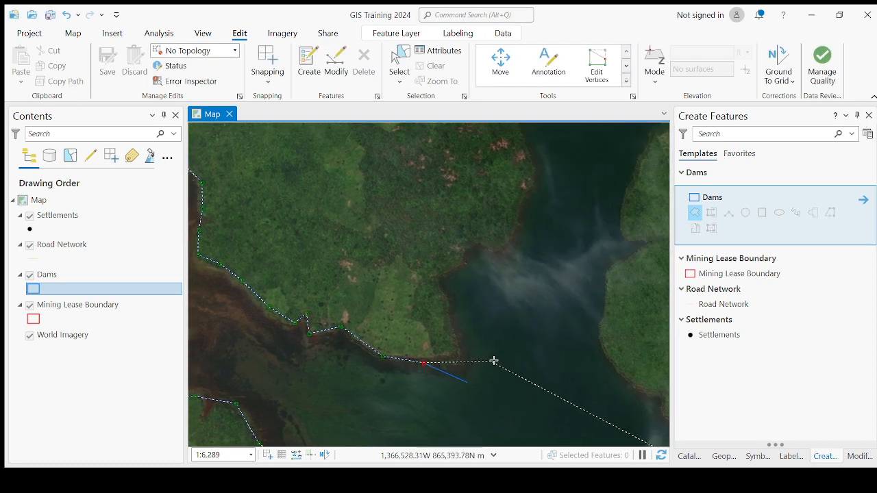
Trace the grassy headland's eastern shore north and follow the bend northeast along the wooded bank.
{"action": "left_click", "coordinate": [430, 340]}
{"action": "left_click", "coordinate": [423, 310]}
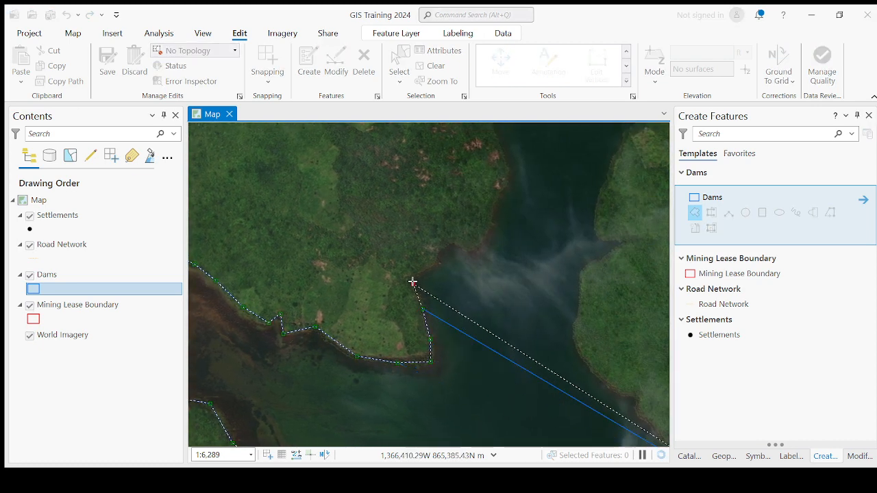
{"action": "left_click", "coordinate": [413, 283]}
{"action": "left_click", "coordinate": [436, 265]}
{"action": "left_click", "coordinate": [445, 247]}
{"action": "left_click", "coordinate": [468, 249]}
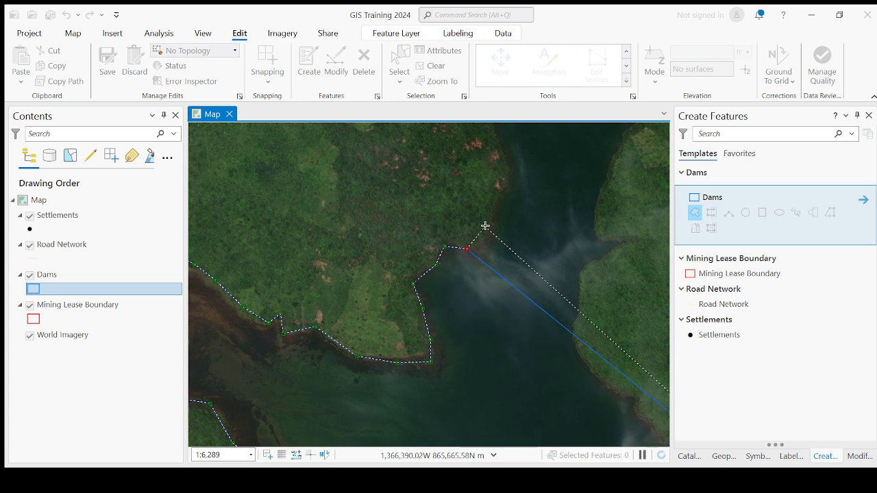
{"action": "left_click", "coordinate": [492, 219]}
Continue the outline north along the reservoir's wooded western shore to the bend below the light cleared field.
{"action": "left_click_drag", "start_coordinate": [510, 197], "coordinate": [475, 205]}
{"action": "left_click_drag", "start_coordinate": [466, 330], "coordinate": [473, 215]}
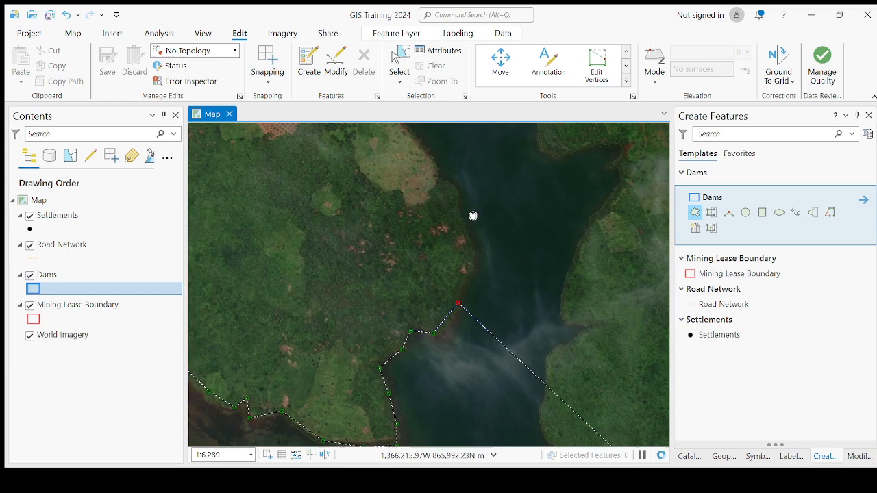
{"action": "left_click", "coordinate": [471, 274]}
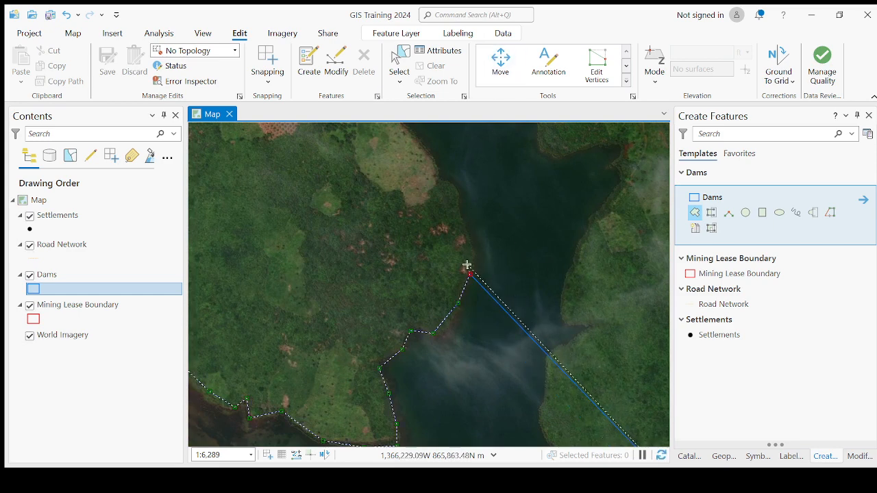
{"action": "left_click", "coordinate": [471, 260]}
{"action": "left_click", "coordinate": [458, 215]}
{"action": "left_click", "coordinate": [460, 192]}
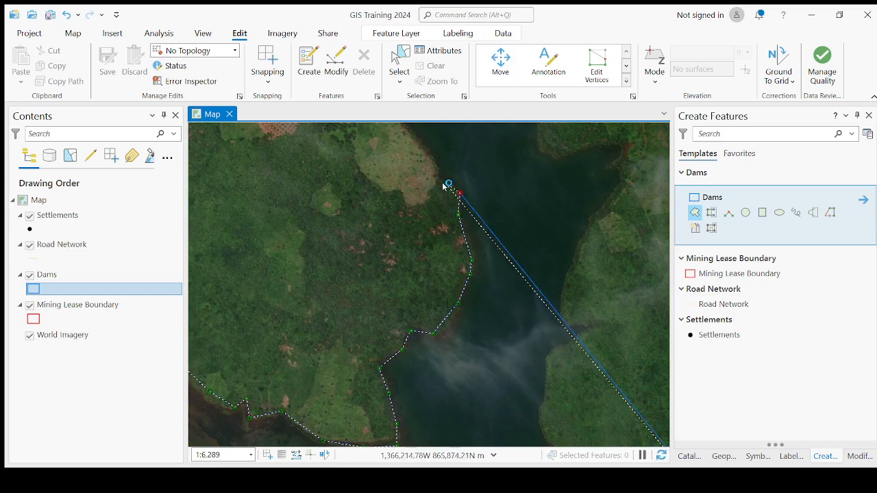
Trace the shore northwest past the light cleared field to the cove at the dirt track's end.
{"action": "left_click", "coordinate": [440, 181]}
{"action": "left_click", "coordinate": [429, 153]}
{"action": "left_click_drag", "start_coordinate": [403, 212], "coordinate": [459, 335]}
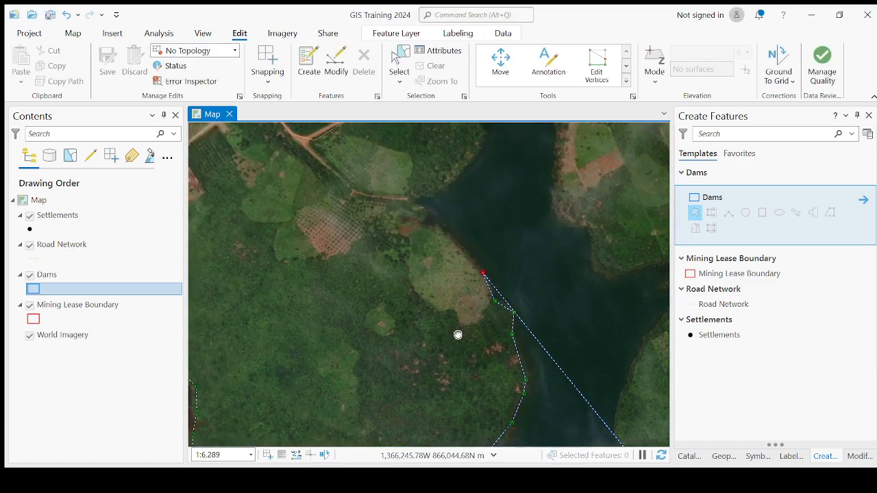
{"action": "left_click", "coordinate": [452, 242]}
{"action": "left_click", "coordinate": [424, 223]}
{"action": "left_click", "coordinate": [416, 203]}
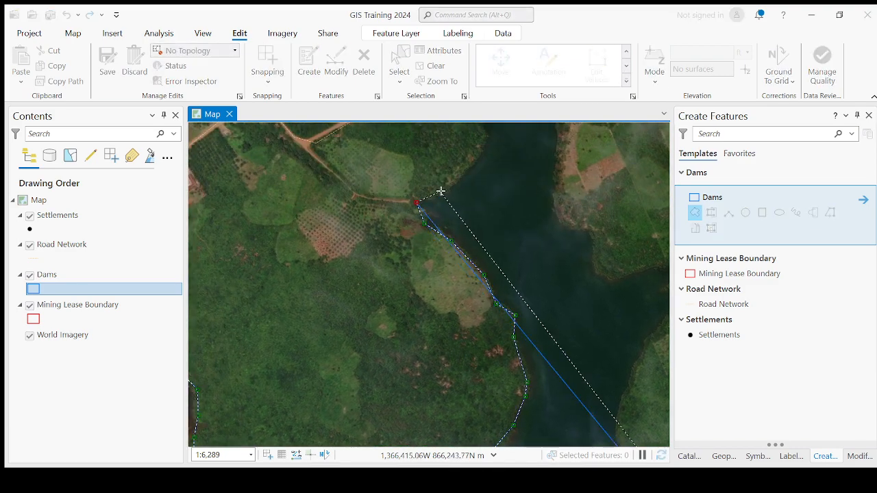
Extend the outline northeast from the cove along the western shore to the reservoir's northern tip.
{"action": "left_click", "coordinate": [440, 190]}
{"action": "left_click", "coordinate": [473, 151]}
{"action": "left_click_drag", "start_coordinate": [504, 174], "coordinate": [453, 315]}
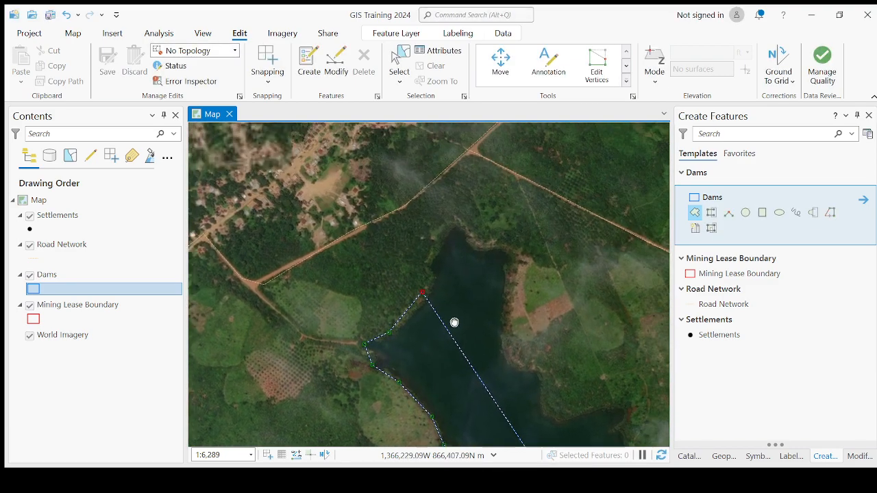
{"action": "left_click", "coordinate": [432, 272]}
{"action": "left_click", "coordinate": [437, 246]}
{"action": "left_click", "coordinate": [453, 222]}
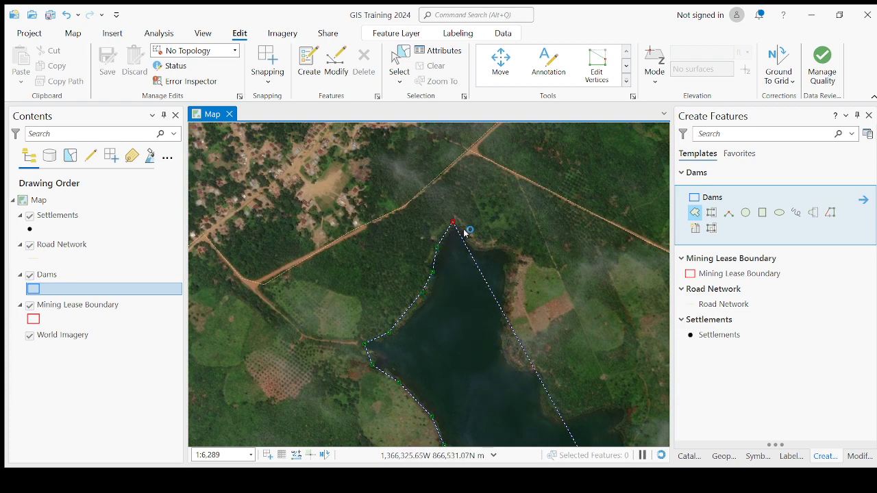
Trace the outline from the reservoir's northern tip down the eastern shore beside the reddish cleared field.
{"action": "left_click", "coordinate": [482, 253]}
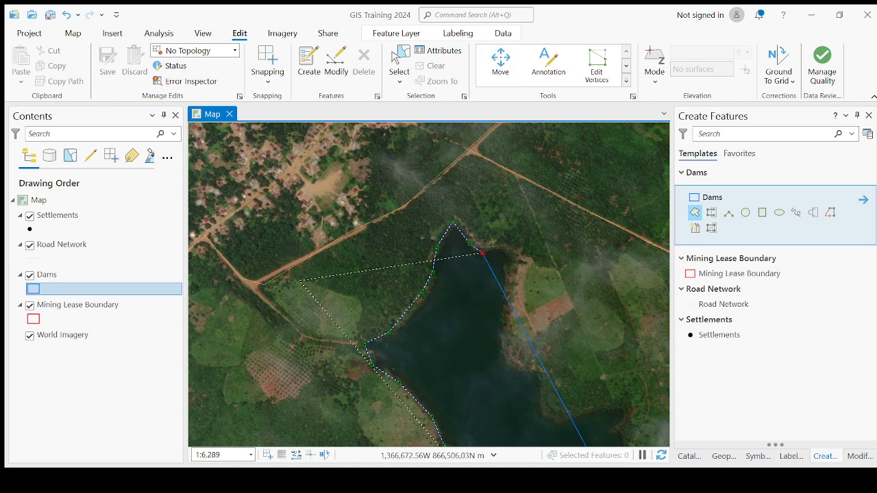
{"action": "left_click", "coordinate": [498, 250]}
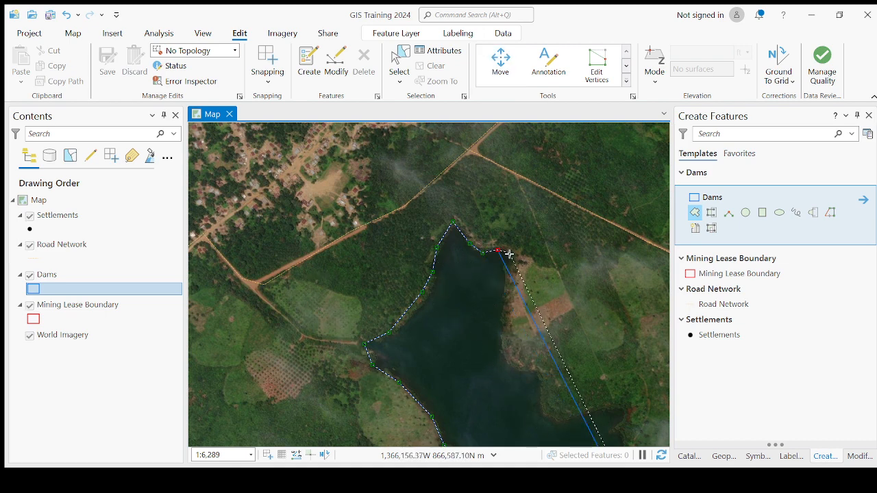
{"action": "left_click", "coordinate": [501, 307]}
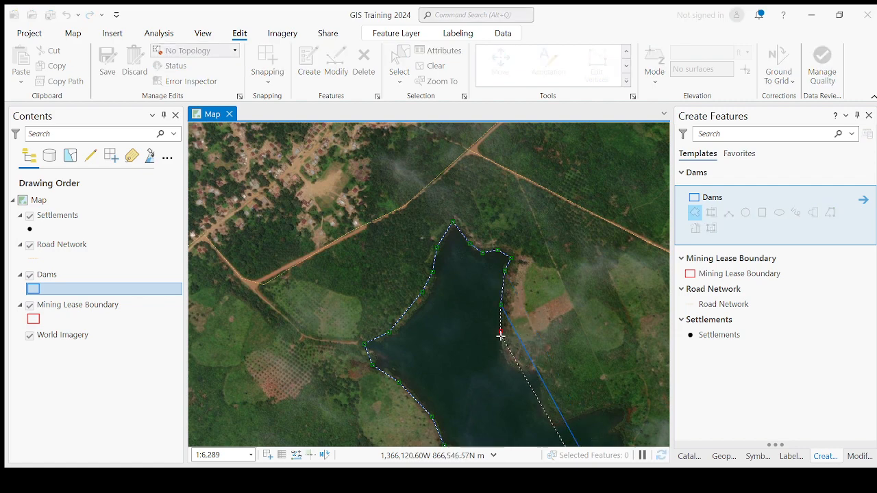
Continue the outline southeast around the wooded point and into the mouth of the small eastern cove.
{"action": "scroll", "coordinate": [534, 295], "scroll_direction": "up", "scroll_amount": 2}
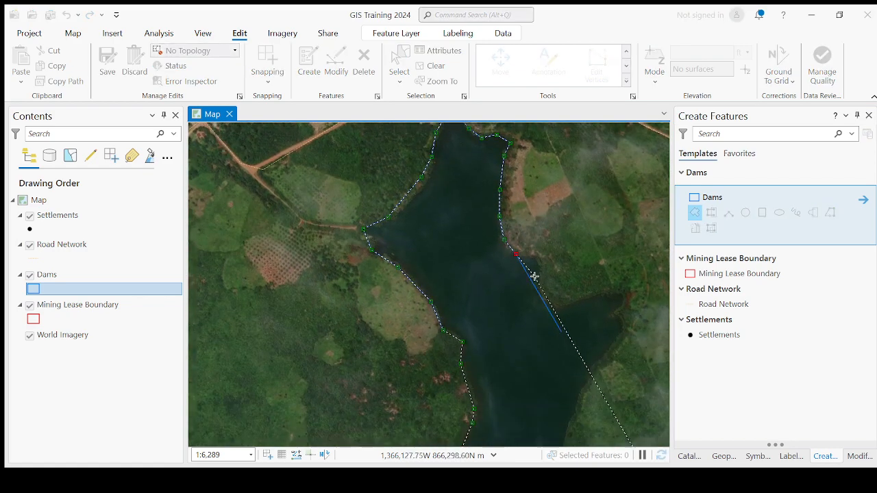
{"action": "left_click", "coordinate": [547, 257]}
{"action": "left_click", "coordinate": [542, 296]}
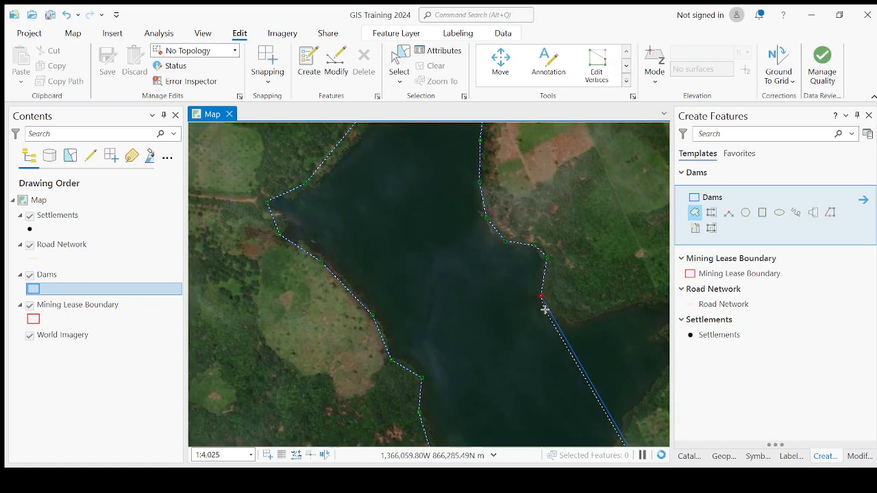
{"action": "left_click", "coordinate": [557, 317]}
{"action": "left_click", "coordinate": [604, 312]}
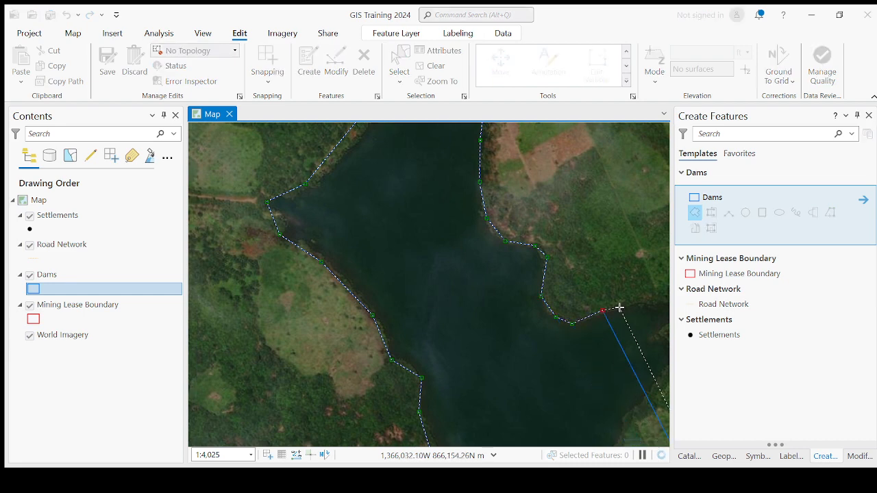
Trace around the eastern cove's head and back southwest along its opposite bank.
{"action": "left_click_drag", "start_coordinate": [619, 308], "coordinate": [501, 248]}
{"action": "left_click", "coordinate": [523, 242]}
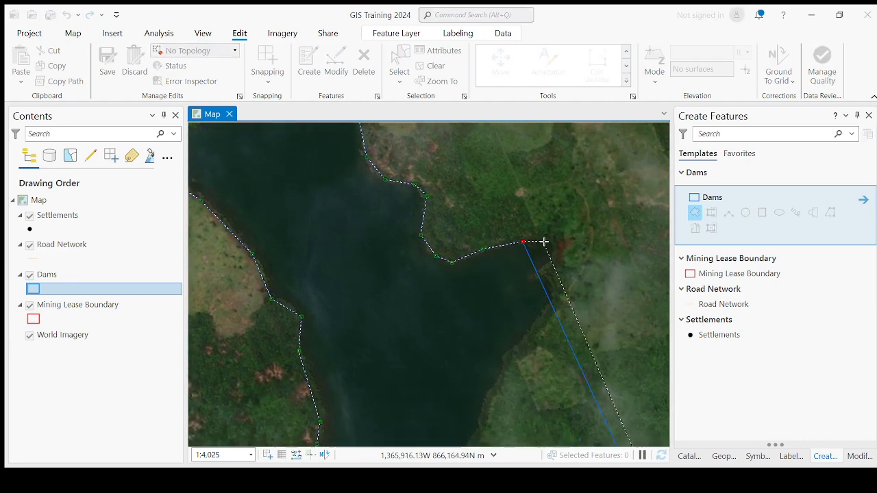
{"action": "left_click", "coordinate": [554, 242]}
{"action": "left_click", "coordinate": [540, 273]}
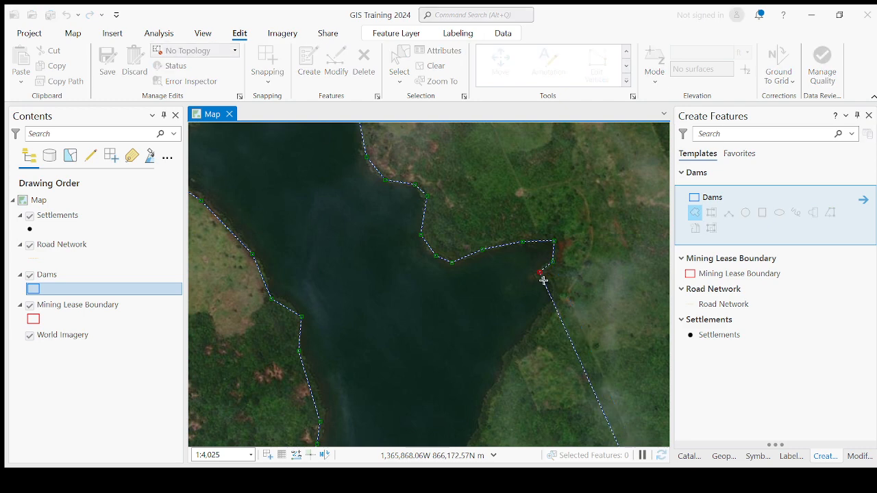
{"action": "left_click", "coordinate": [552, 300]}
{"action": "left_click", "coordinate": [524, 338]}
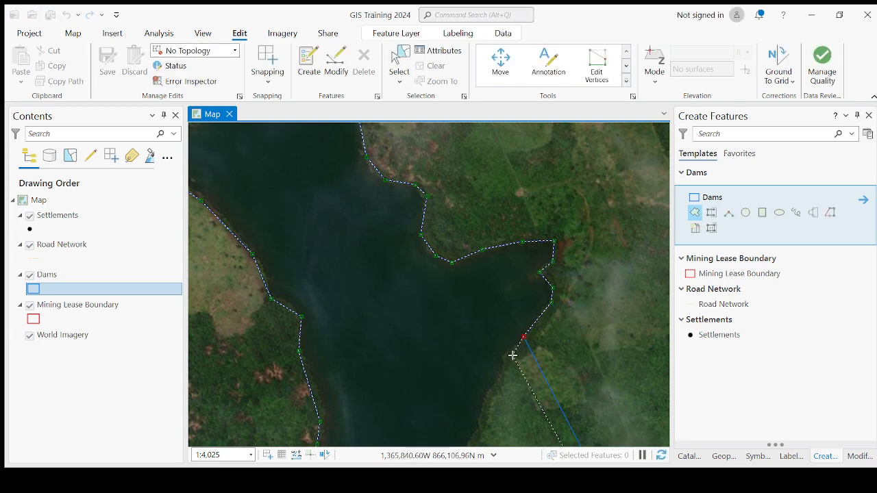
{"action": "left_click", "coordinate": [503, 361]}
Extend the outline south along the narrow channel's eastern shore to the mouth of the small side inlet.
{"action": "left_click_drag", "start_coordinate": [501, 371], "coordinate": [530, 234]}
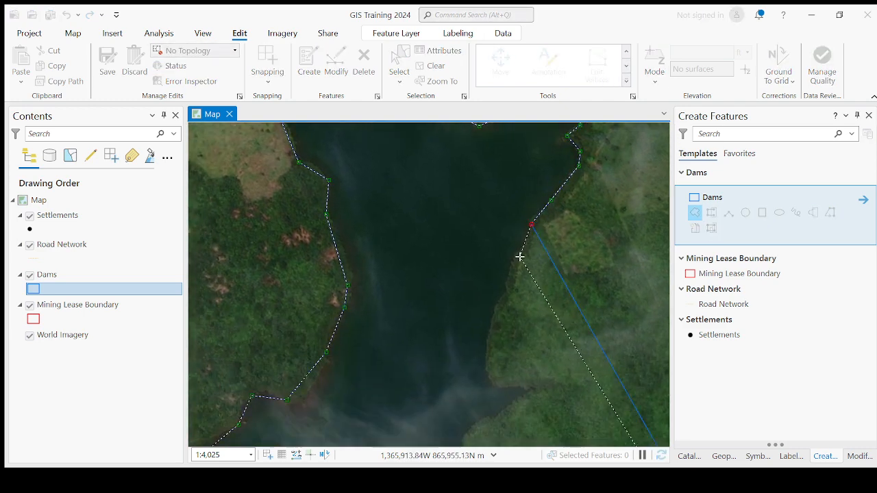
{"action": "left_click", "coordinate": [519, 255]}
{"action": "left_click", "coordinate": [489, 334]}
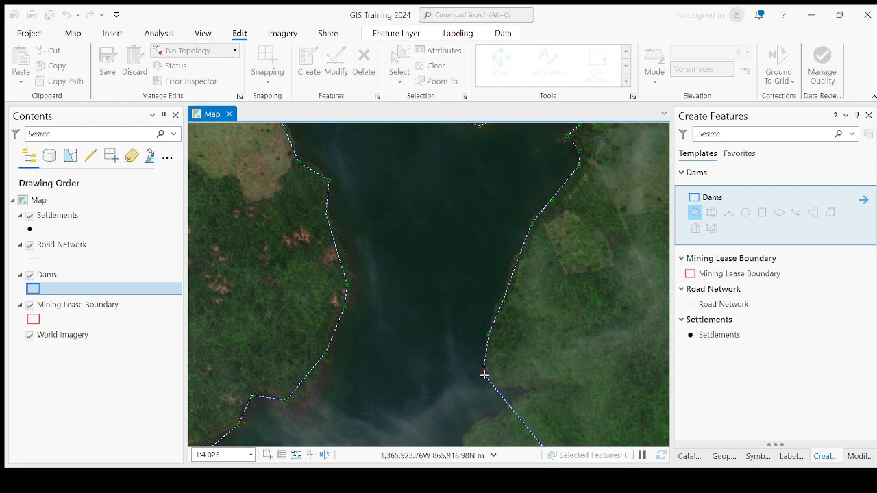
{"action": "left_click", "coordinate": [484, 373]}
Trace around the small side inlet and continue south along the western shore of the large wooded peninsula.
{"action": "left_click_drag", "start_coordinate": [487, 361], "coordinate": [471, 272]}
{"action": "left_click", "coordinate": [483, 294]}
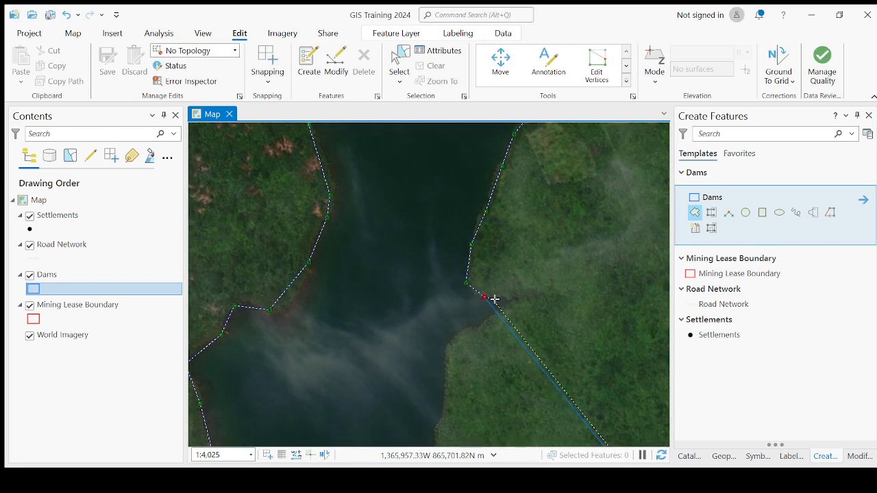
{"action": "left_click", "coordinate": [451, 343]}
{"action": "left_click_drag", "start_coordinate": [454, 373], "coordinate": [486, 256]}
{"action": "left_click", "coordinate": [476, 293]}
{"action": "left_click", "coordinate": [468, 312]}
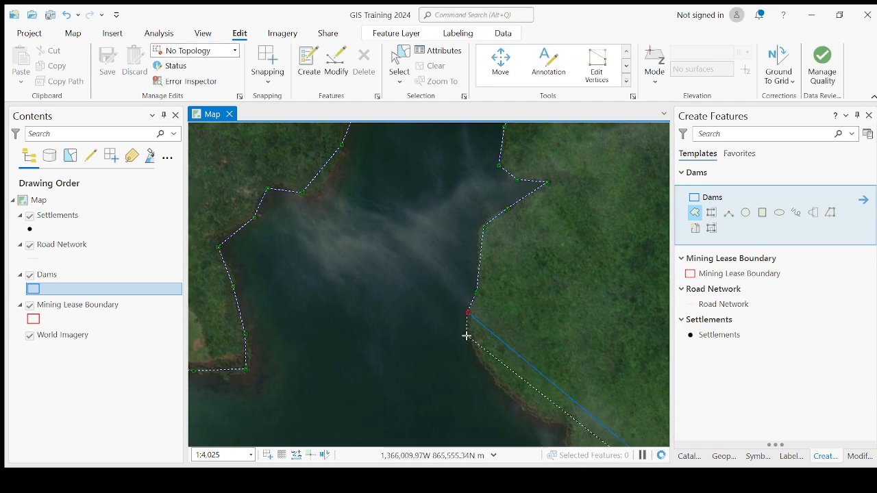
Outline the wooded peninsula's southern tip and turn northeast into the reservoir's northeastern arm.
{"action": "scroll", "coordinate": [483, 357], "scroll_direction": "down", "scroll_amount": 5}
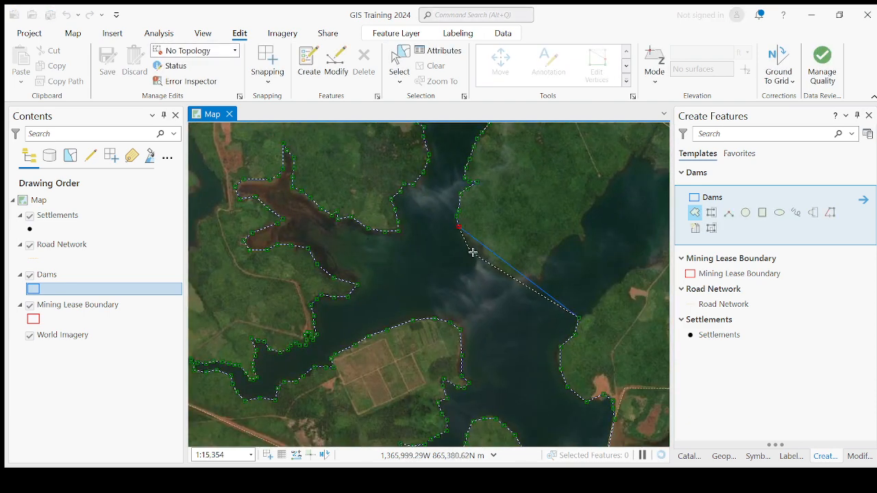
{"action": "left_click", "coordinate": [501, 269]}
{"action": "left_click", "coordinate": [534, 280]}
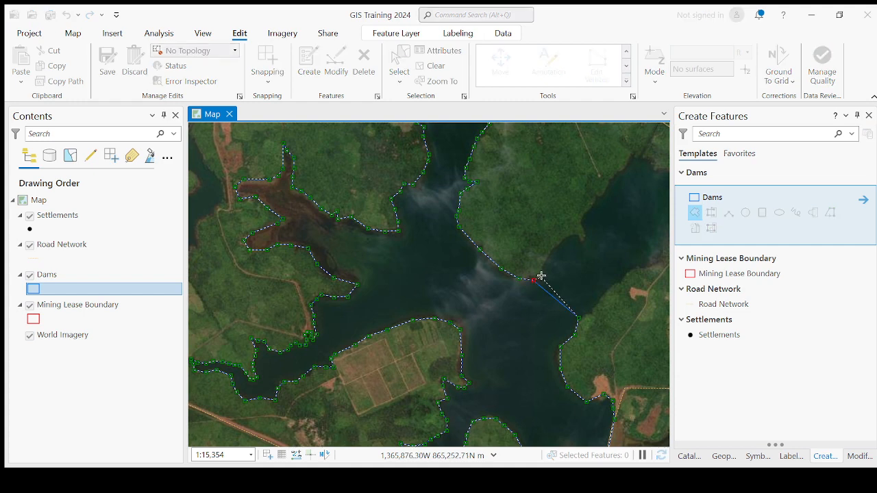
{"action": "left_click", "coordinate": [557, 246]}
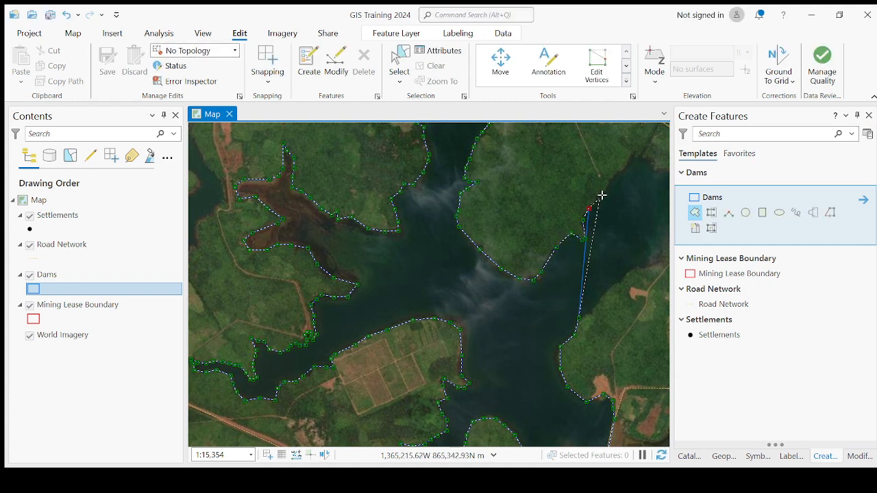
Trace around the head of the northeastern arm and down its straight eastern edge beside the dirt road.
{"action": "left_click_drag", "start_coordinate": [620, 169], "coordinate": [505, 264]}
{"action": "scroll", "coordinate": [519, 247], "scroll_direction": "up", "scroll_amount": 2}
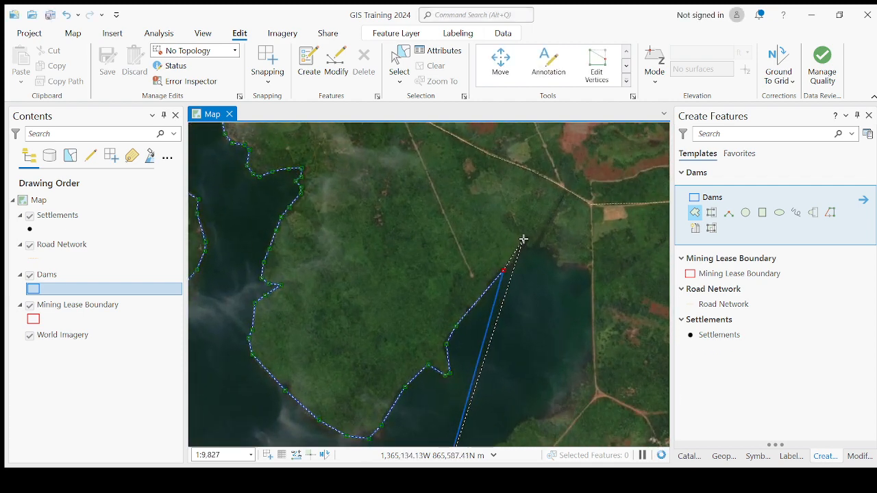
{"action": "left_click", "coordinate": [523, 239]}
{"action": "left_click", "coordinate": [554, 251]}
{"action": "left_click", "coordinate": [590, 266]}
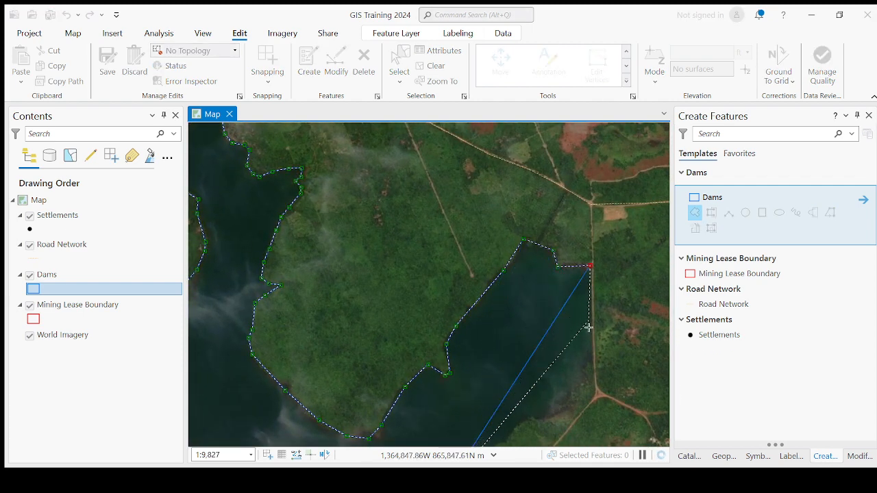
{"action": "left_click", "coordinate": [592, 368]}
Trace the northeastern arm's southern shore southwest, past the bare patch, toward the outline's starting vertex.
{"action": "left_click_drag", "start_coordinate": [579, 384], "coordinate": [581, 253]}
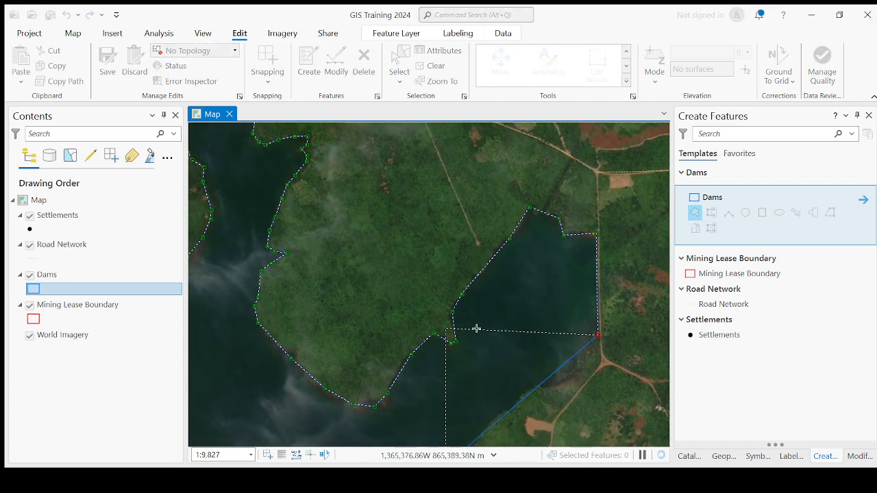
{"action": "left_click_drag", "start_coordinate": [574, 336], "coordinate": [591, 244]}
{"action": "left_click", "coordinate": [596, 284]}
{"action": "left_click", "coordinate": [564, 297]}
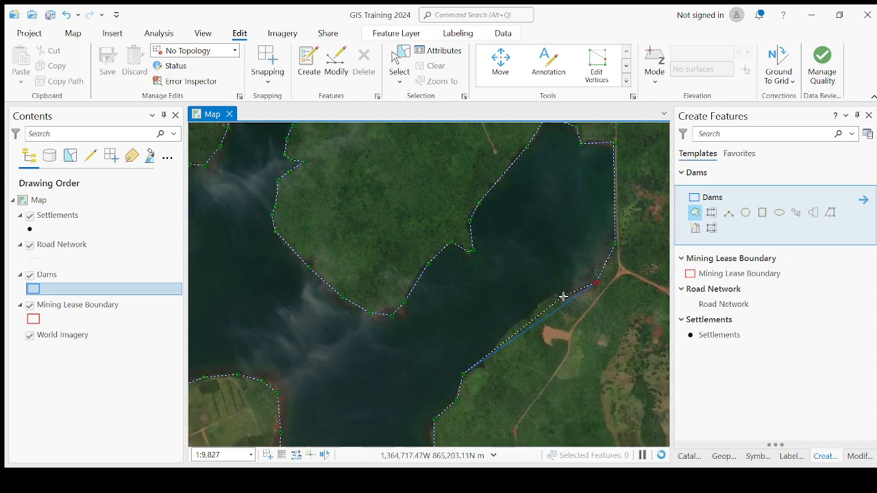
{"action": "left_click", "coordinate": [545, 302]}
{"action": "left_click", "coordinate": [528, 319]}
{"action": "left_click", "coordinate": [510, 329]}
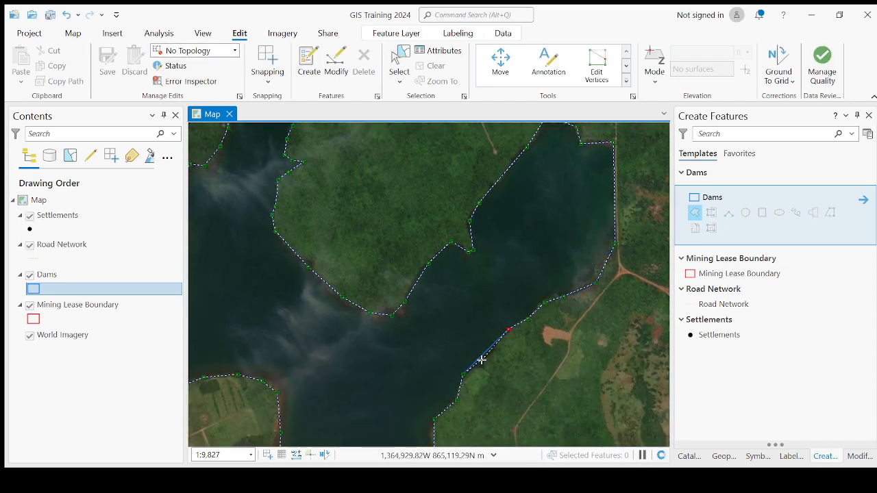
{"action": "left_click", "coordinate": [483, 360]}
Finish the reservoir polygon on the wooded eastern shore next to its starting vertex.
{"action": "left_click_drag", "start_coordinate": [483, 360], "coordinate": [509, 265]}
{"action": "scroll", "coordinate": [509, 265], "scroll_direction": "up", "scroll_amount": 2}
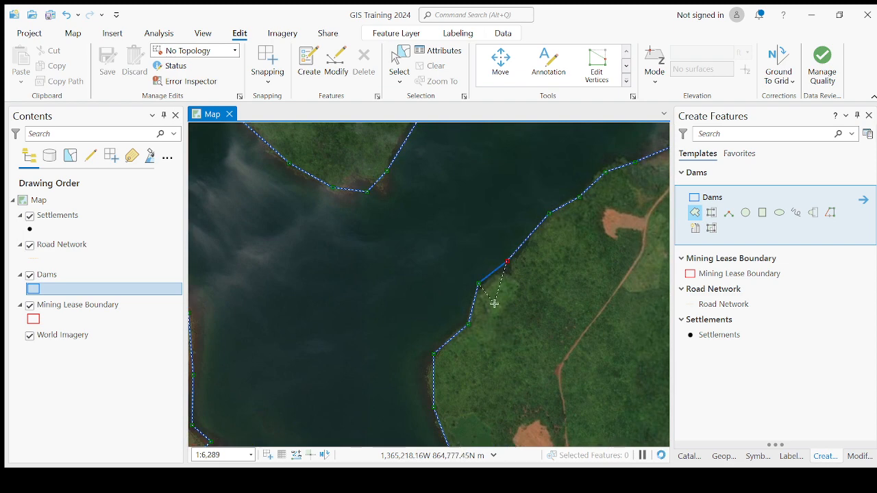
{"action": "double_click", "coordinate": [491, 276]}
{"action": "scroll", "coordinate": [525, 272], "scroll_direction": "down", "scroll_amount": 4}
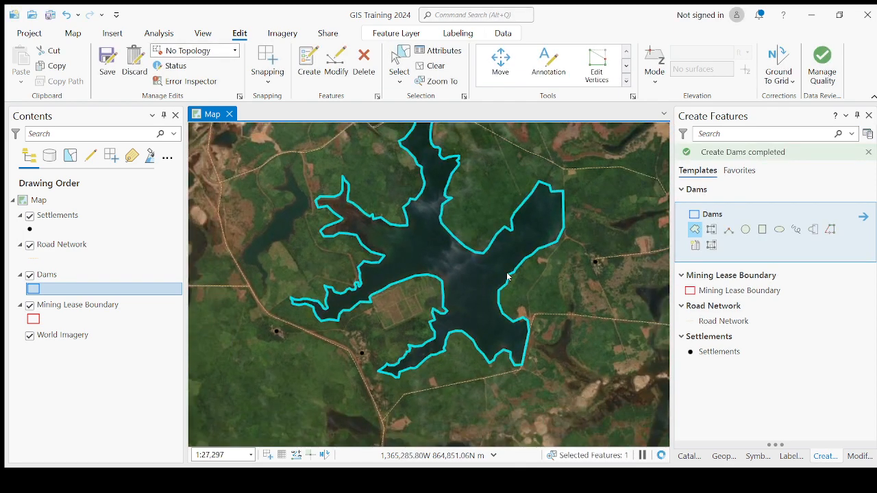
Check the whole reservoir outline against the imagery and save the edits to the Dams layer.
{"action": "scroll", "coordinate": [508, 276], "scroll_direction": "down", "scroll_amount": 1}
{"action": "scroll", "coordinate": [455, 260], "scroll_direction": "up", "scroll_amount": 1}
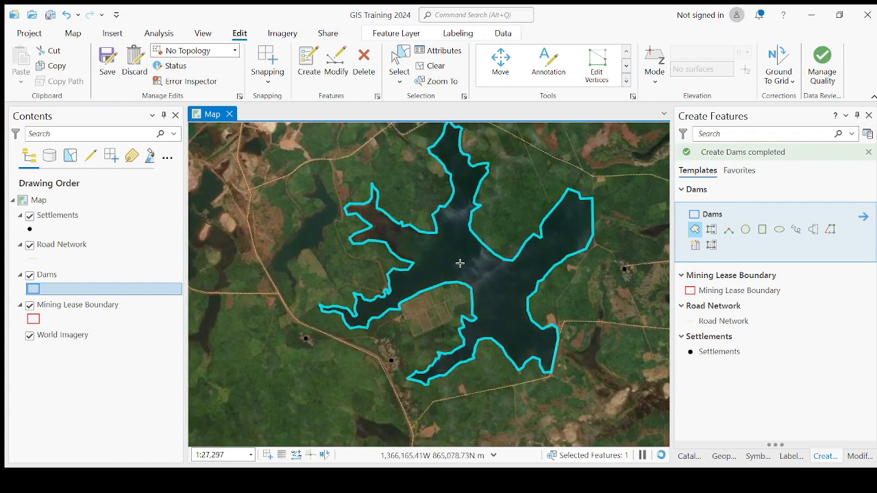
{"action": "left_click_drag", "start_coordinate": [460, 262], "coordinate": [492, 296]}
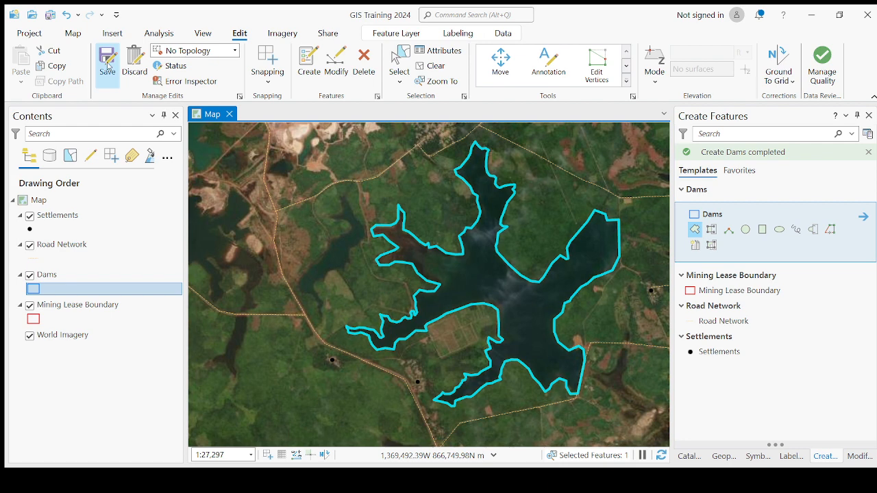
{"action": "scroll", "coordinate": [547, 275], "scroll_direction": "down", "scroll_amount": 2}
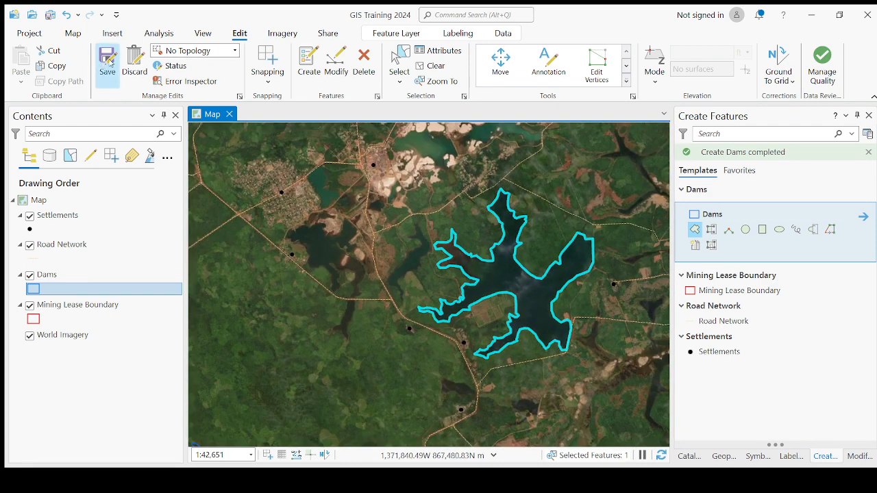
{"action": "left_click", "coordinate": [104, 65]}
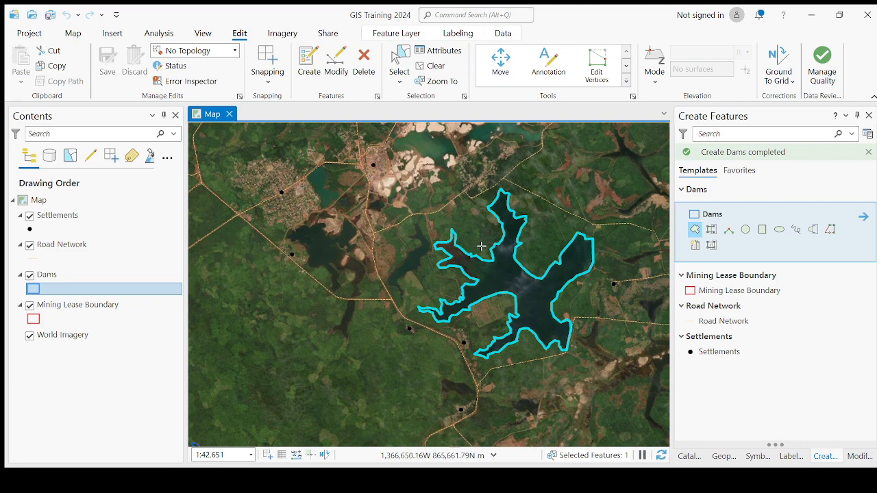
Clear the reservoir's selection and review the digitized dams across the full mining lease boundary.
{"action": "scroll", "coordinate": [483, 248], "scroll_direction": "down", "scroll_amount": 8}
{"action": "scroll", "coordinate": [483, 248], "scroll_direction": "up", "scroll_amount": 2}
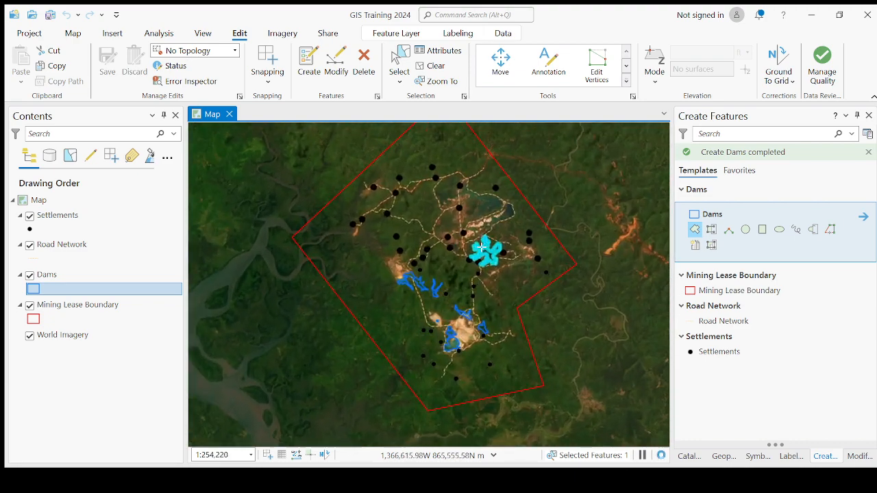
{"action": "left_click", "coordinate": [401, 56]}
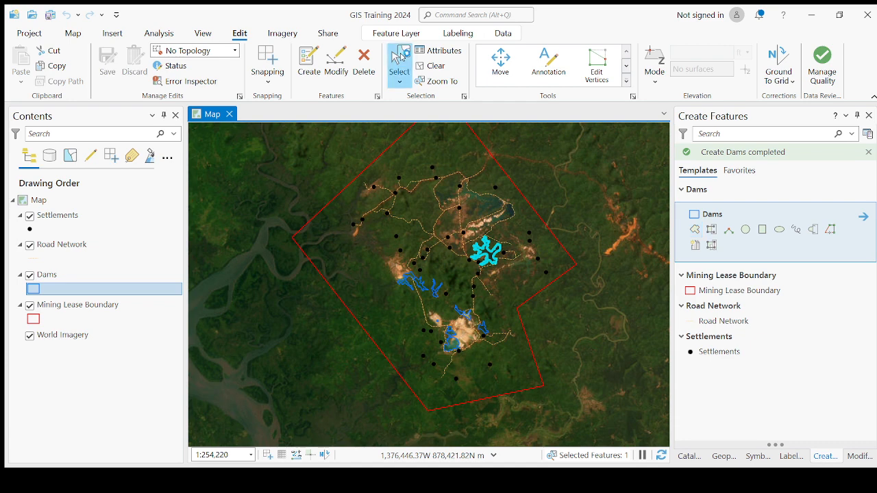
{"action": "left_click", "coordinate": [579, 230]}
{"action": "scroll", "coordinate": [490, 254], "scroll_direction": "up", "scroll_amount": 2}
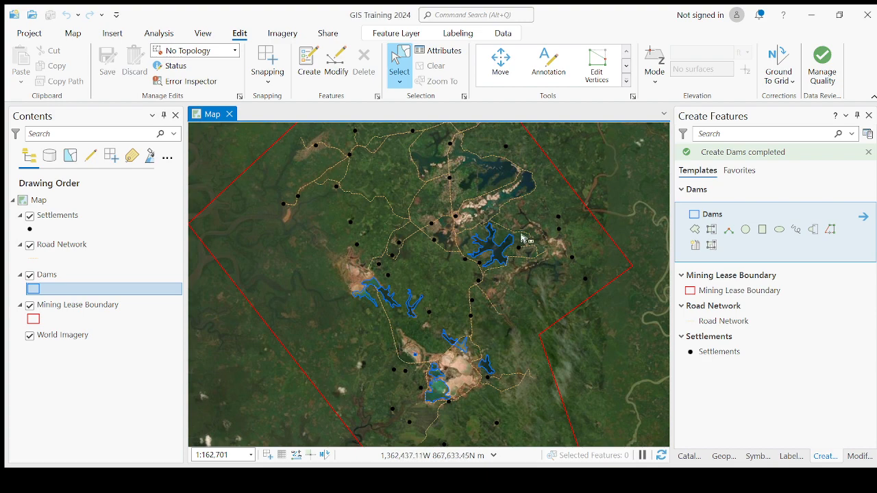
{"action": "scroll", "coordinate": [352, 274], "scroll_direction": "down", "scroll_amount": 1}
{"action": "scroll", "coordinate": [394, 302], "scroll_direction": "up", "scroll_amount": 1}
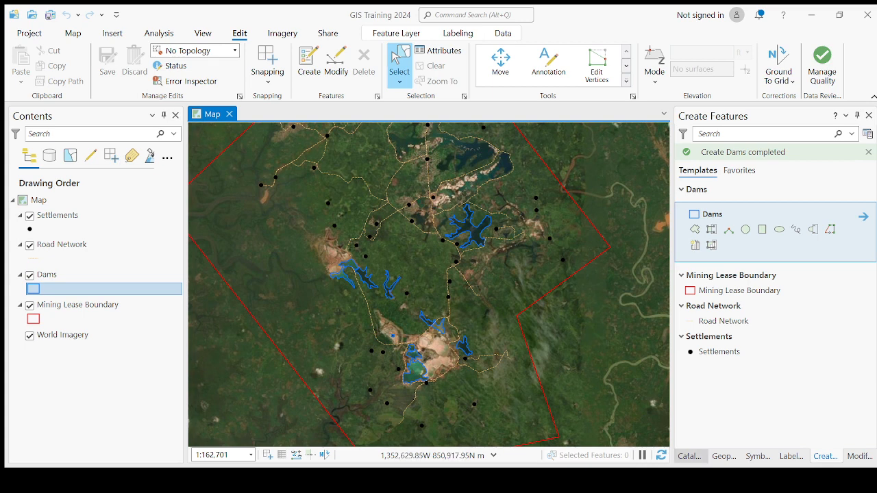
Open the project's Catalog and expand Folders to list its connected folders.
{"action": "left_click", "coordinate": [689, 456]}
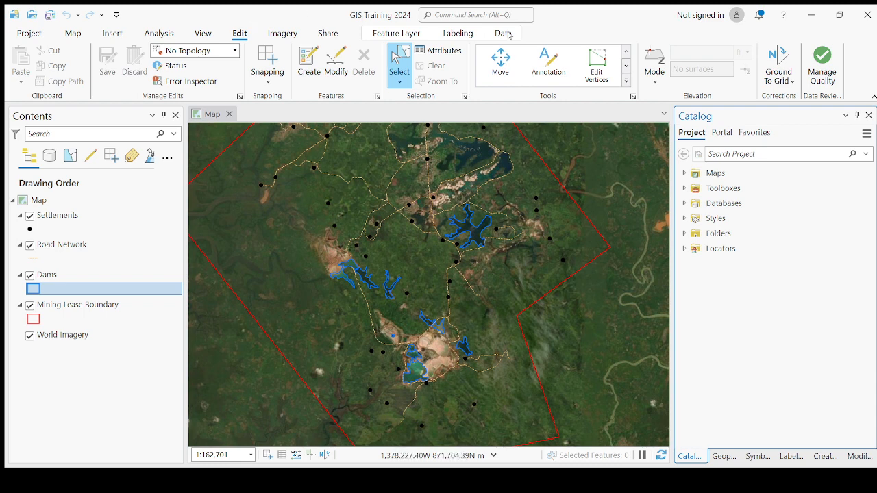
{"action": "left_click", "coordinate": [607, 63]}
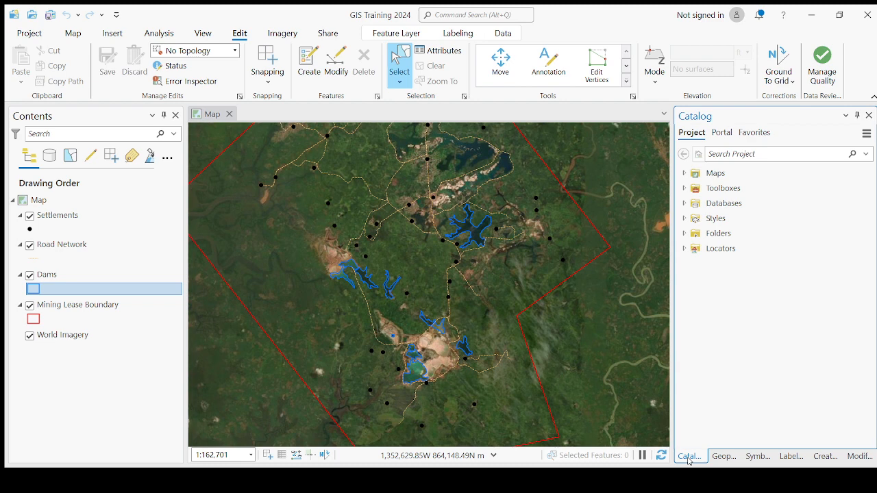
{"action": "left_click", "coordinate": [726, 237]}
{"action": "left_click", "coordinate": [727, 237]}
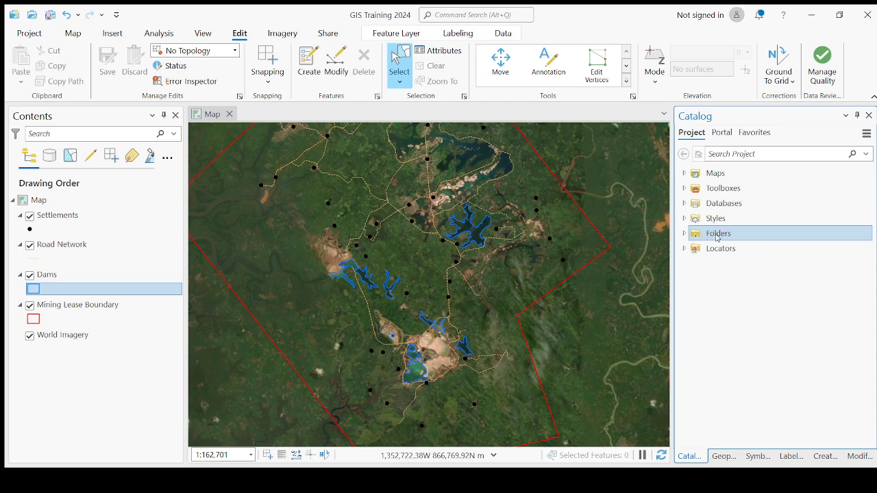
{"action": "left_click", "coordinate": [683, 234]}
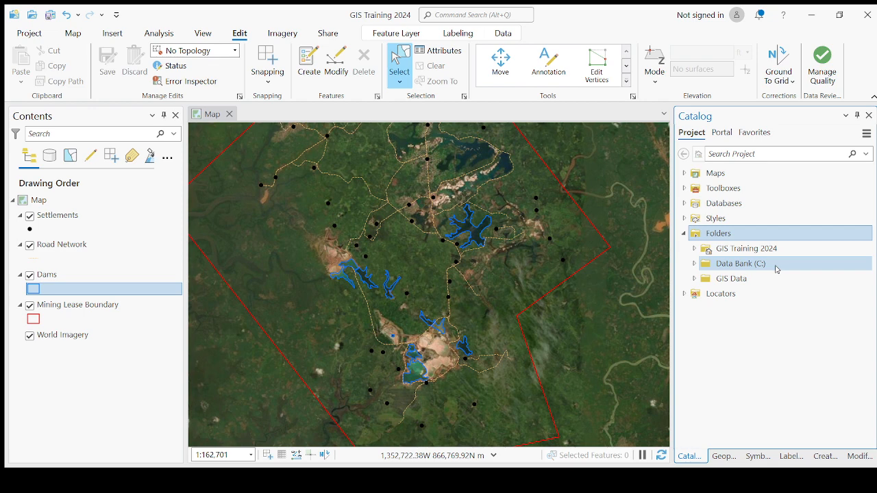
Expand the GIS Data folder and its Mining Data subfolder and review the shapefiles stored there.
{"action": "left_click", "coordinate": [694, 279]}
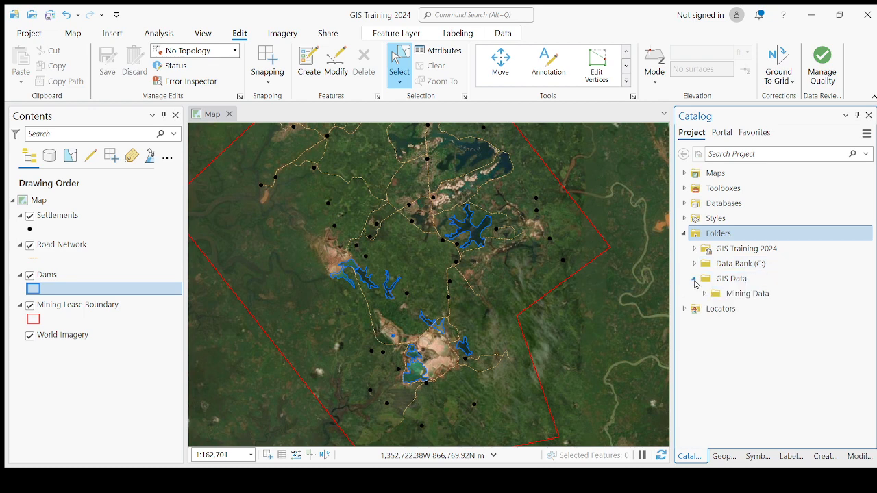
{"action": "left_click", "coordinate": [705, 294]}
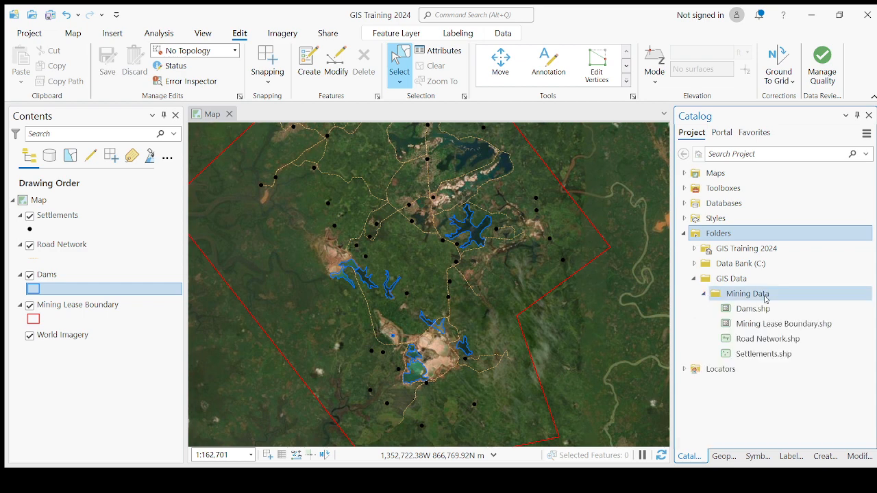
{"action": "left_click", "coordinate": [706, 296]}
{"action": "left_click", "coordinate": [693, 280]}
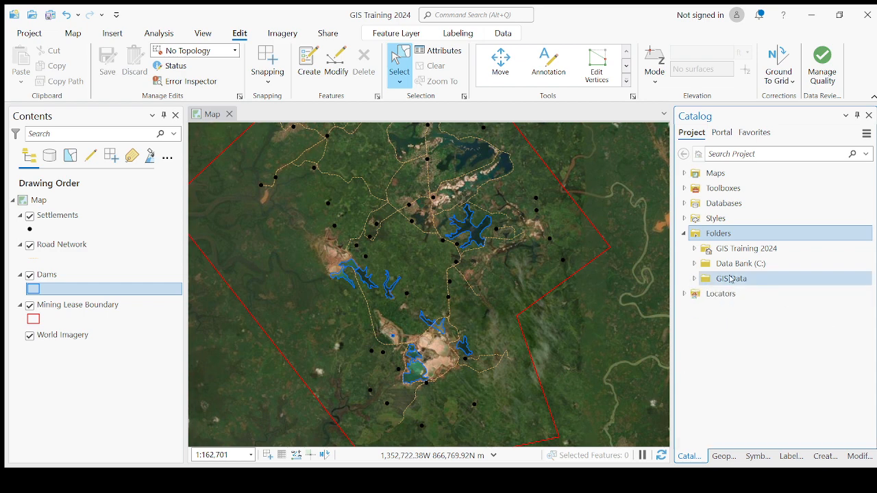
{"action": "left_click", "coordinate": [701, 280]}
{"action": "left_click", "coordinate": [695, 281]}
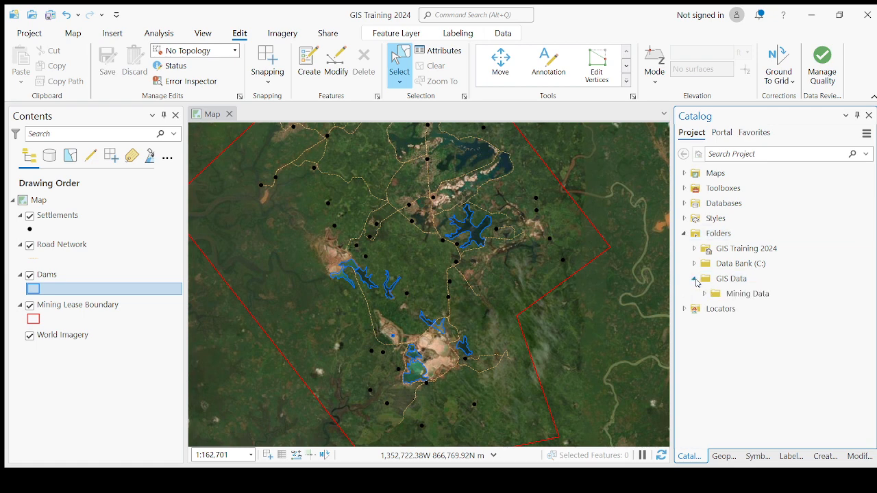
{"action": "left_click", "coordinate": [695, 280]}
{"action": "left_click", "coordinate": [696, 279]}
{"action": "left_click", "coordinate": [705, 294]}
{"action": "left_click", "coordinate": [752, 295]}
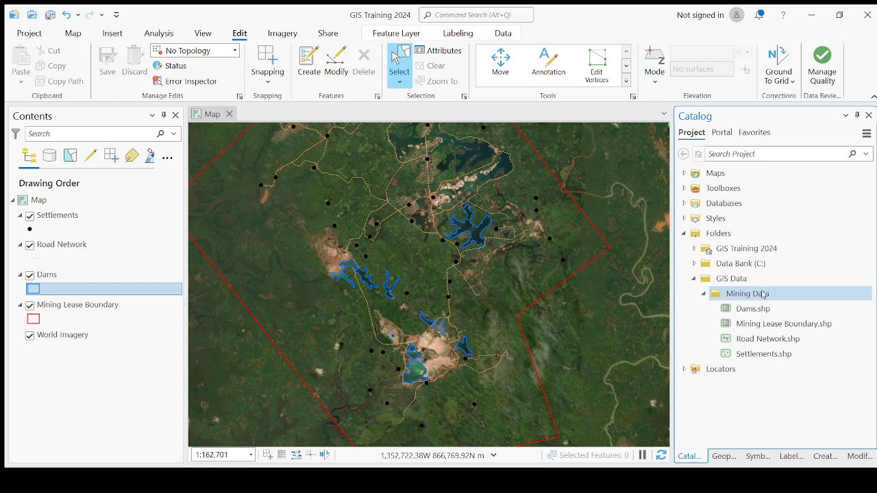
{"action": "left_click", "coordinate": [752, 325]}
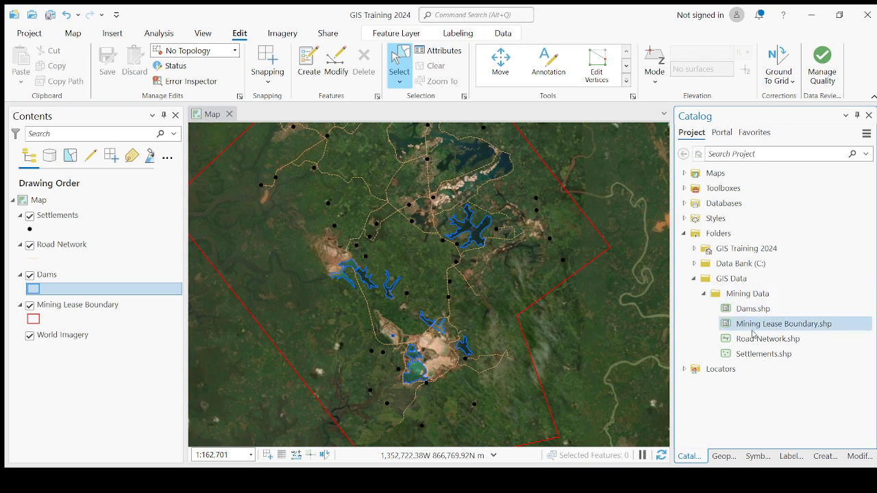
Set up a new feature class named vill in the Mining Data folder with Polyline geometry.
{"action": "left_click", "coordinate": [747, 298]}
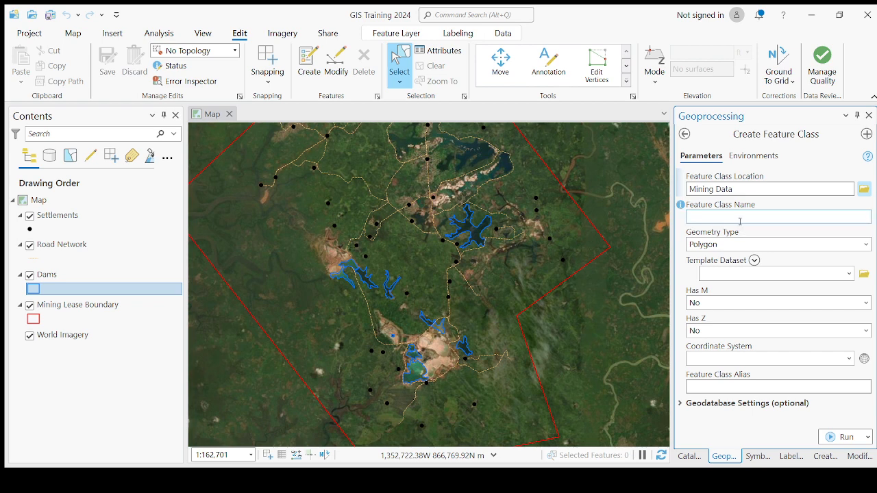
{"action": "left_click", "coordinate": [718, 218]}
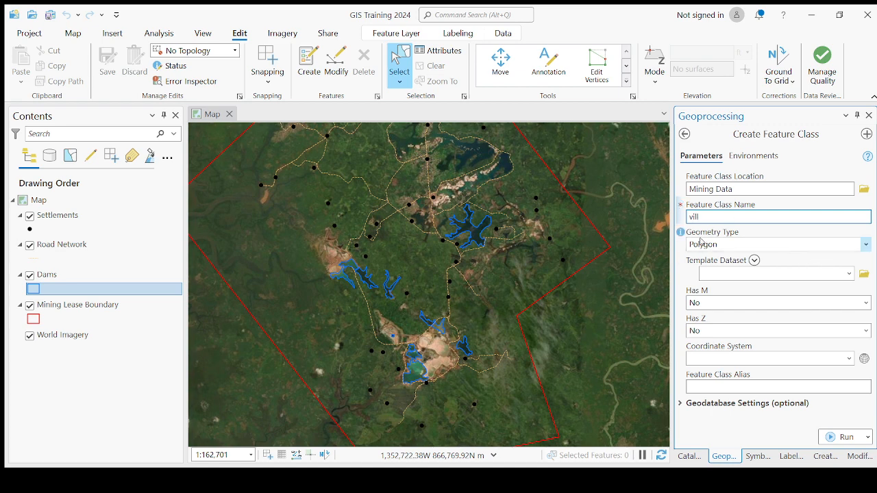
{"action": "left_click", "coordinate": [867, 244]}
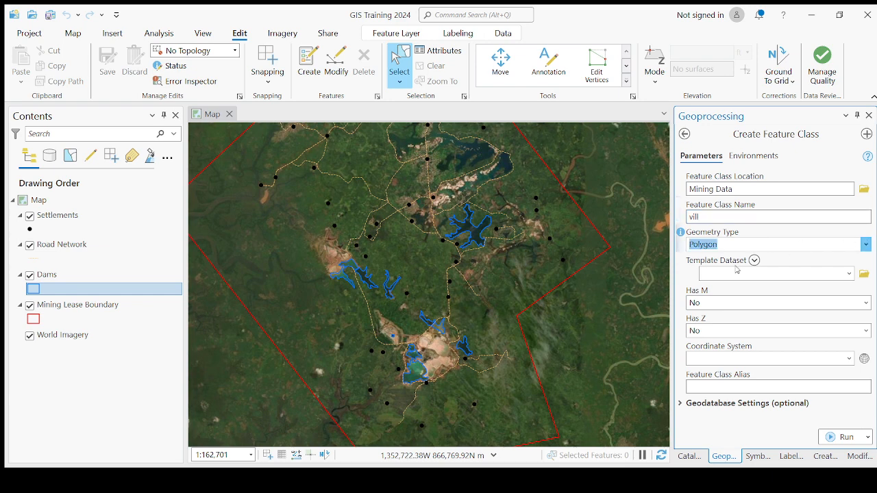
{"action": "key", "text": "Down"}
{"action": "key", "text": "Up"}
{"action": "key", "text": "Down"}
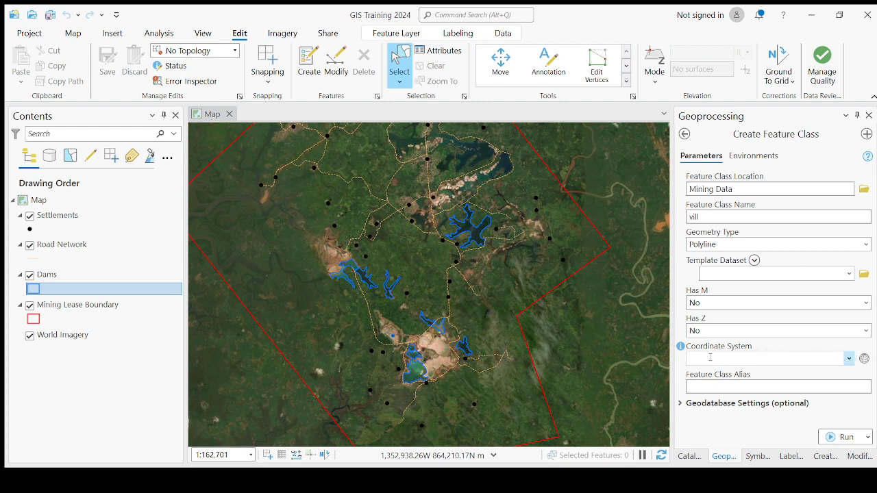
Set the new feature class's coordinate system to WGS_1984_Web_Mercator_Auxiliary_Sphere.
{"action": "left_click", "coordinate": [849, 360]}
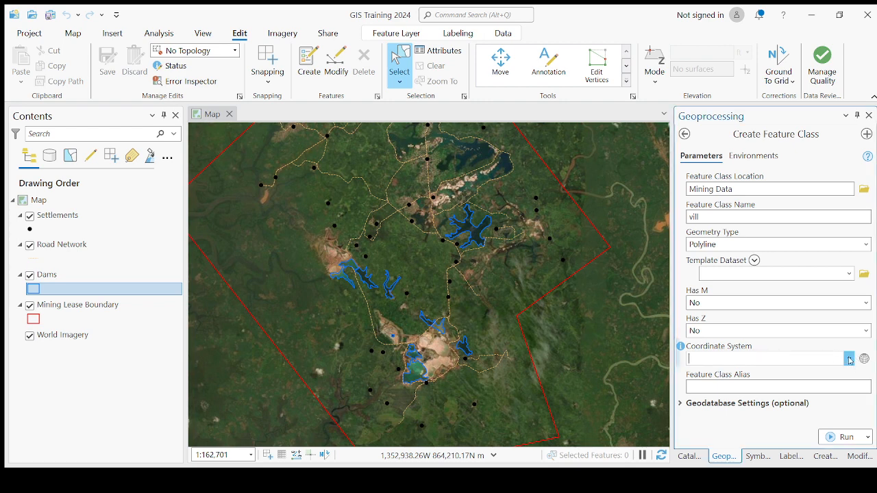
{"action": "left_click", "coordinate": [715, 421]}
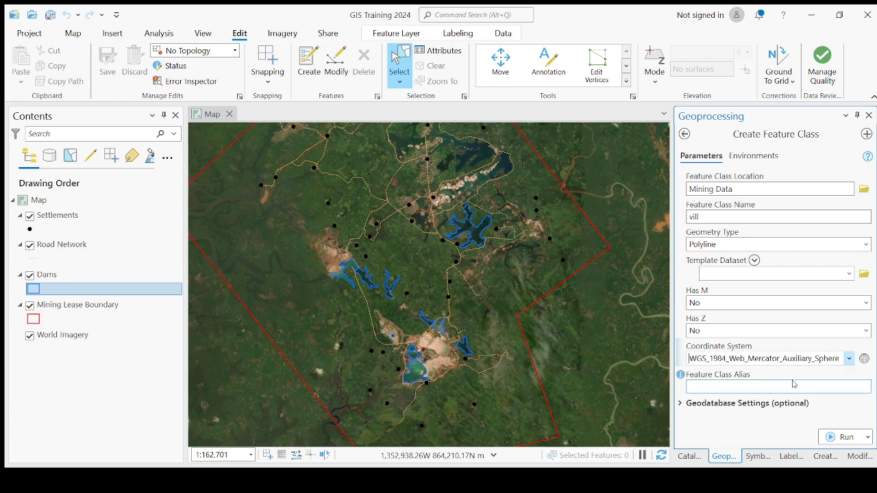
{"action": "left_click", "coordinate": [848, 359]}
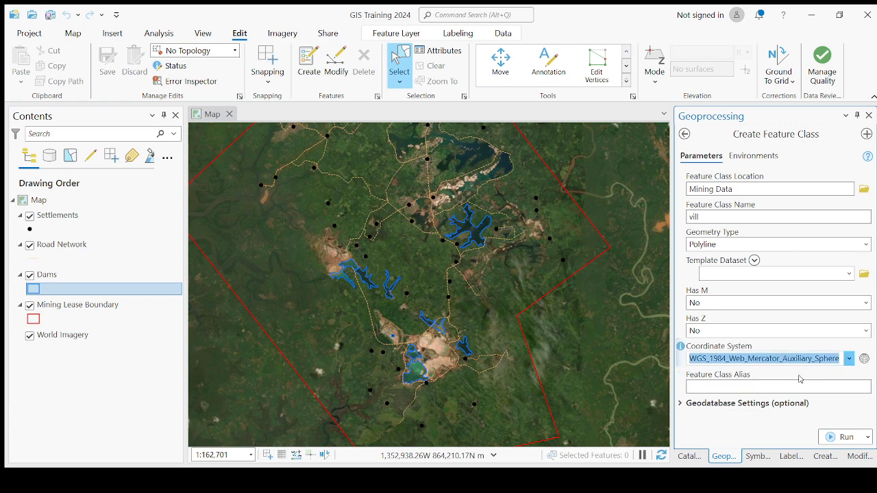
{"action": "left_click", "coordinate": [721, 374]}
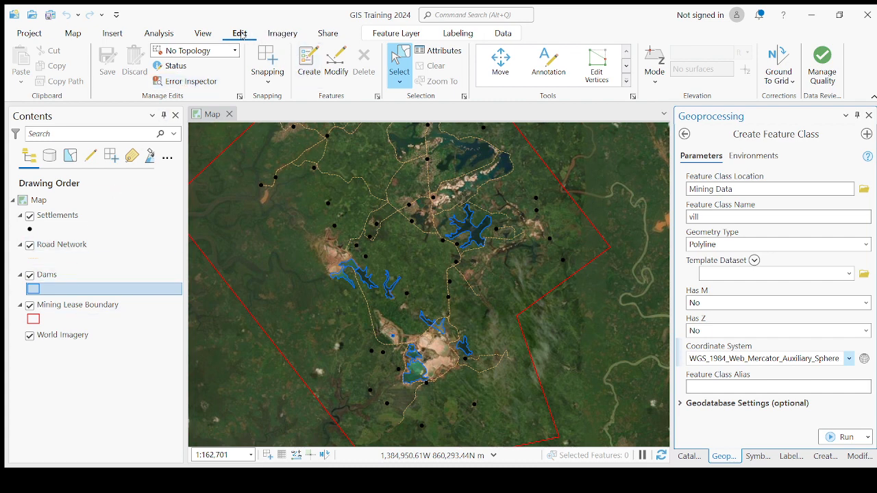
Activate the Mining Lease Boundary polygon template and examine where the river crosses the western lease boundary.
{"action": "left_click", "coordinate": [312, 60]}
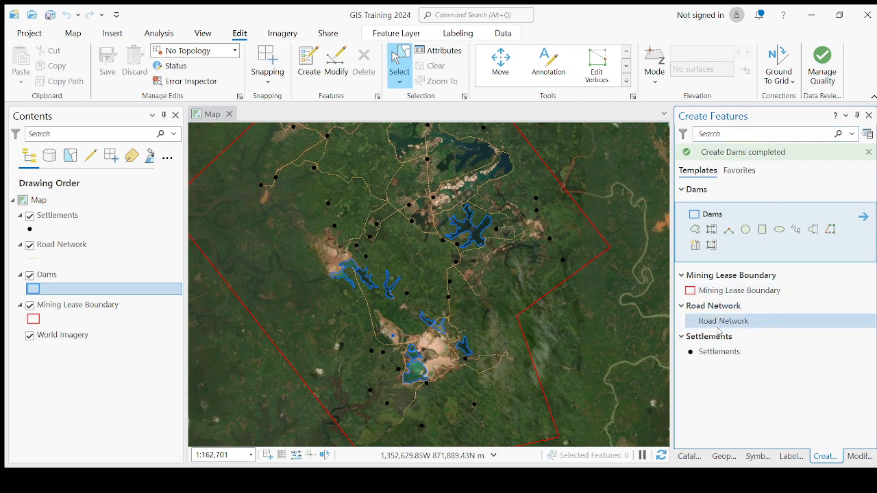
{"action": "left_click", "coordinate": [718, 295]}
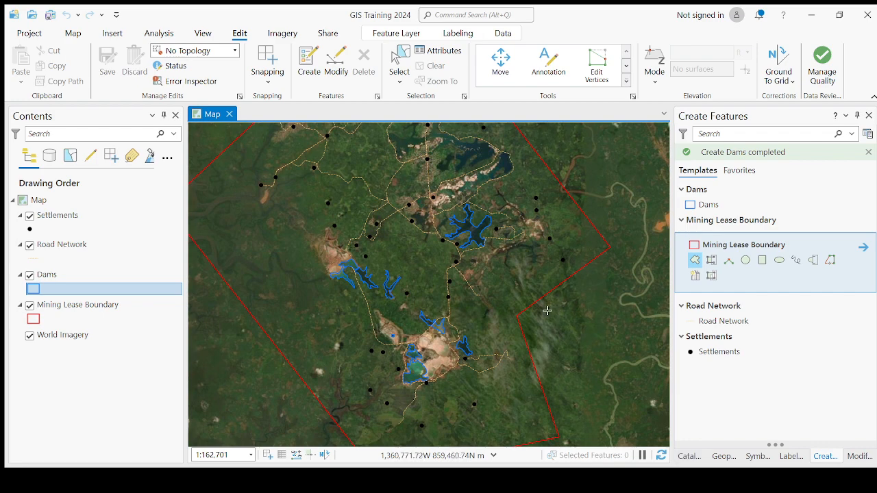
{"action": "scroll", "coordinate": [550, 300], "scroll_direction": "down", "scroll_amount": 2}
{"action": "scroll", "coordinate": [500, 299], "scroll_direction": "up", "scroll_amount": 2}
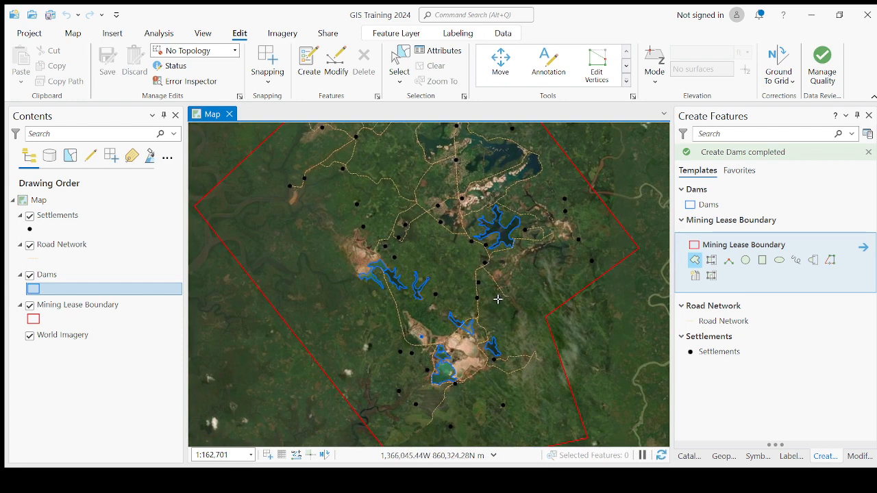
{"action": "left_click_drag", "start_coordinate": [477, 302], "coordinate": [514, 290]}
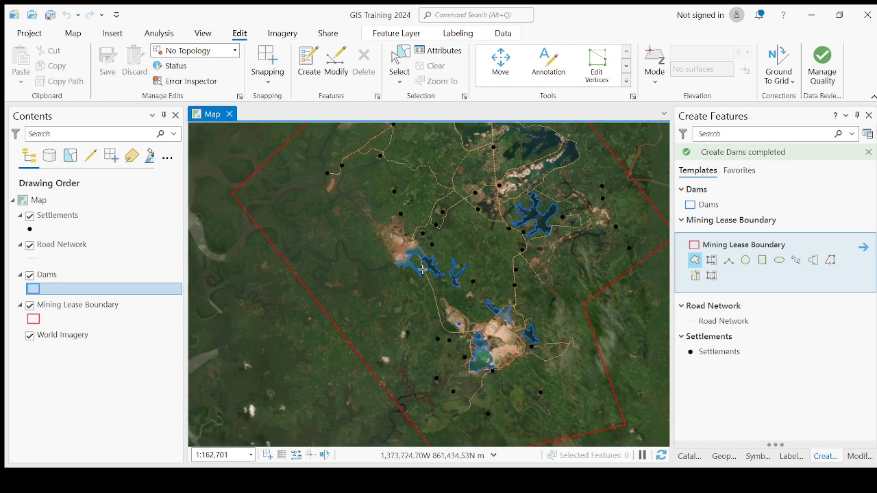
{"action": "scroll", "coordinate": [363, 268], "scroll_direction": "up", "scroll_amount": 2}
{"action": "left_click_drag", "start_coordinate": [397, 278], "coordinate": [546, 300]}
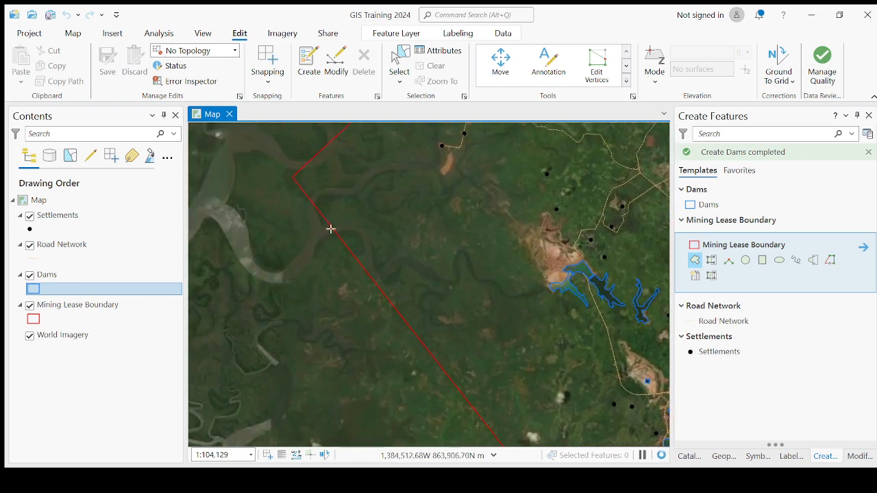
{"action": "scroll", "coordinate": [317, 194], "scroll_direction": "up", "scroll_amount": 4}
{"action": "scroll", "coordinate": [335, 234], "scroll_direction": "up", "scroll_amount": 2}
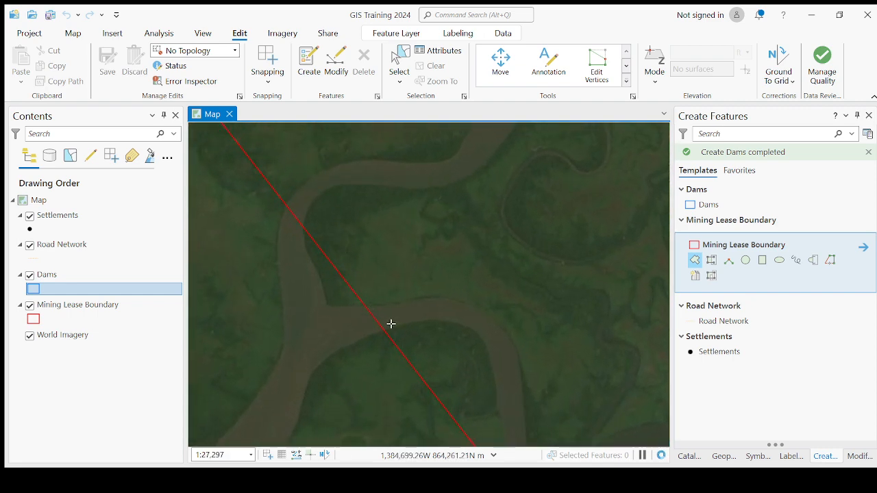
{"action": "left_click_drag", "start_coordinate": [493, 326], "coordinate": [394, 204]}
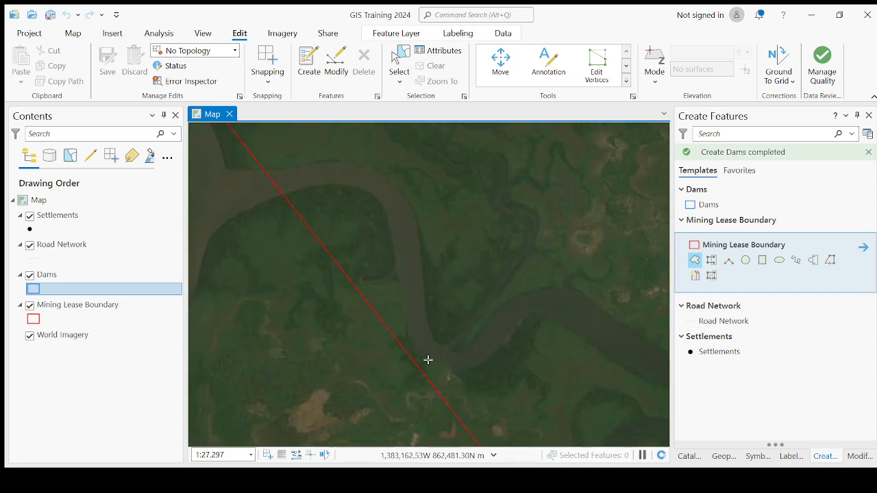
{"action": "scroll", "coordinate": [515, 336], "scroll_direction": "down", "scroll_amount": 2}
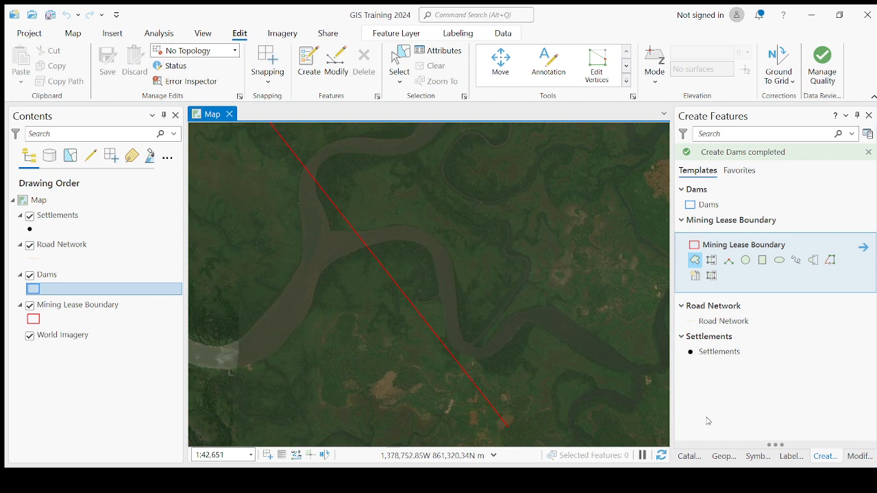
Return to the Catalog and examine the rivers around the western lease corner and the cleared patches farther inland.
{"action": "left_click", "coordinate": [689, 456]}
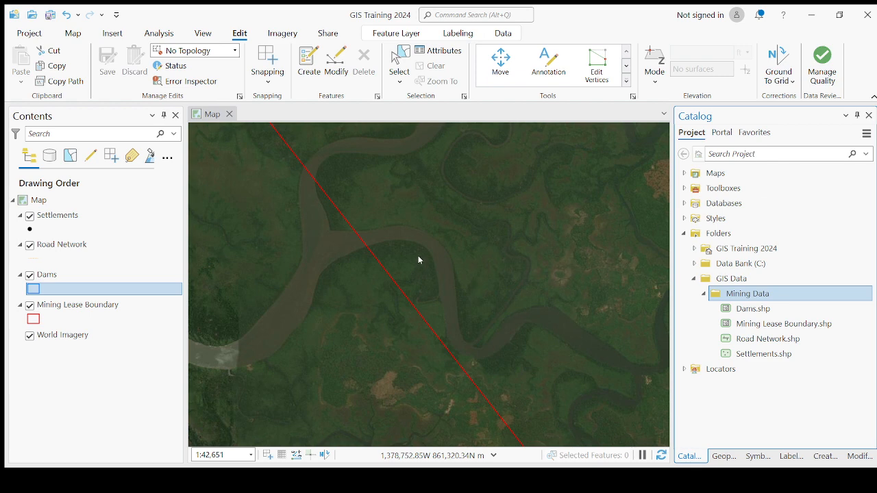
{"action": "scroll", "coordinate": [405, 230], "scroll_direction": "up", "scroll_amount": 4}
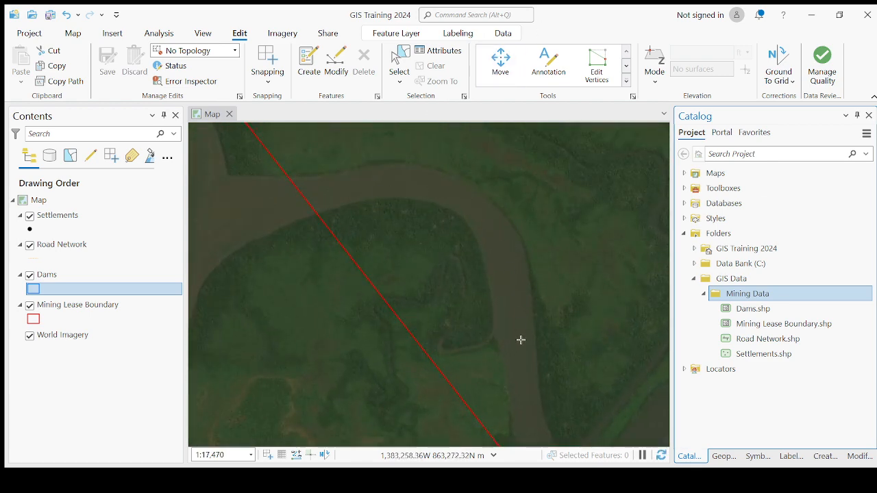
{"action": "left_click_drag", "start_coordinate": [521, 339], "coordinate": [497, 300]}
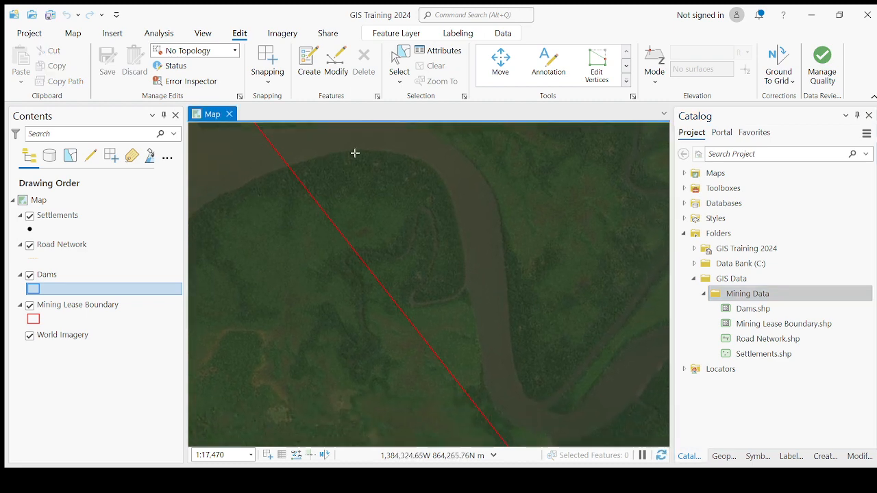
{"action": "scroll", "coordinate": [473, 324], "scroll_direction": "down", "scroll_amount": 4}
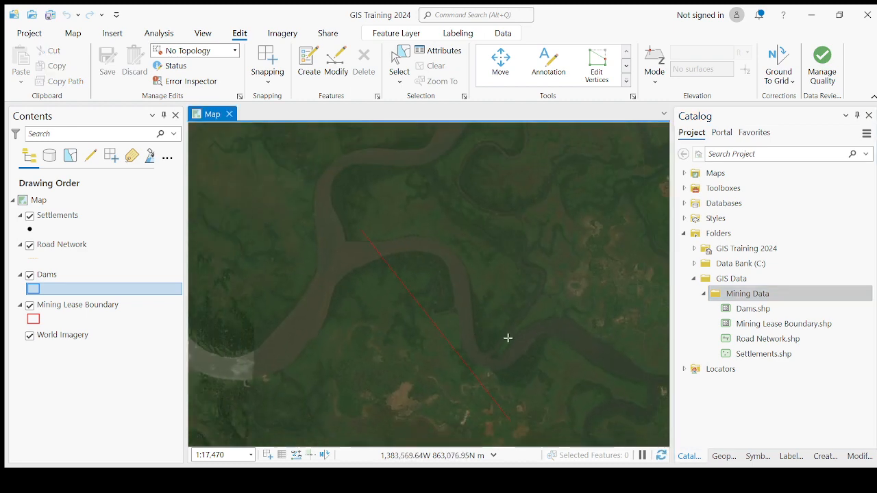
{"action": "left_click_drag", "start_coordinate": [610, 361], "coordinate": [387, 243]}
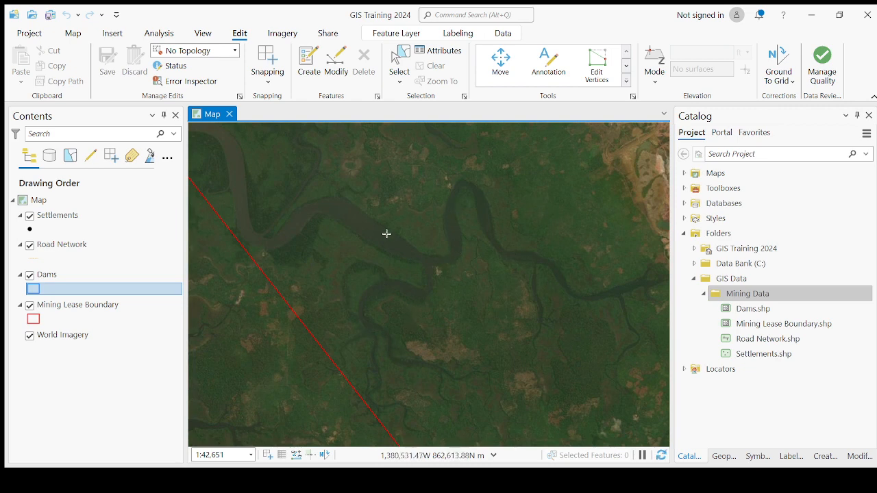
{"action": "left_click_drag", "start_coordinate": [277, 209], "coordinate": [267, 286]}
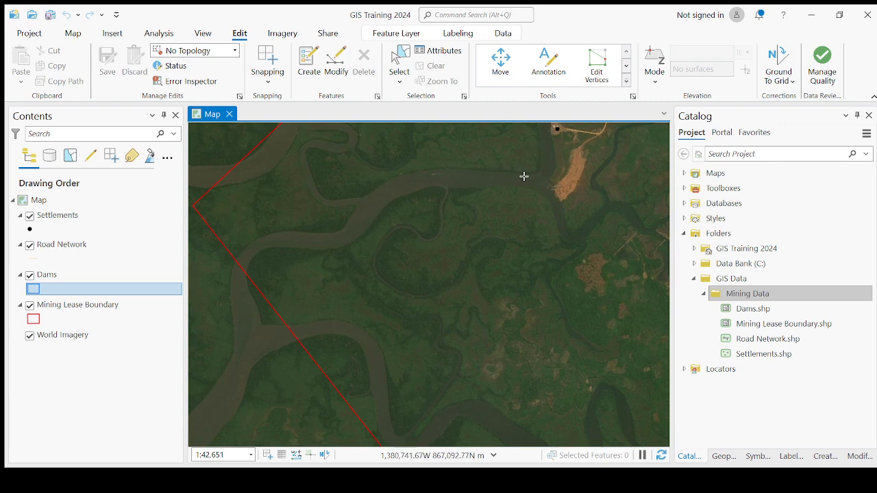
{"action": "left_click_drag", "start_coordinate": [552, 124], "coordinate": [562, 204]}
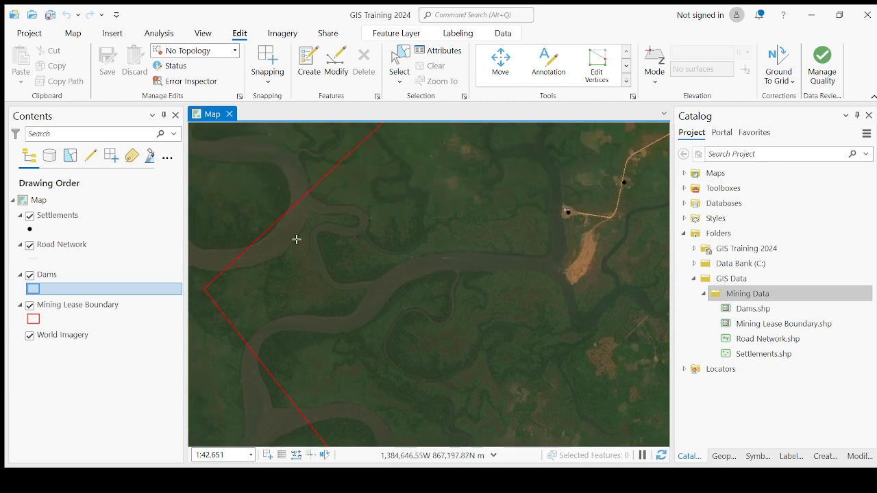
{"action": "scroll", "coordinate": [272, 235], "scroll_direction": "up", "scroll_amount": 2}
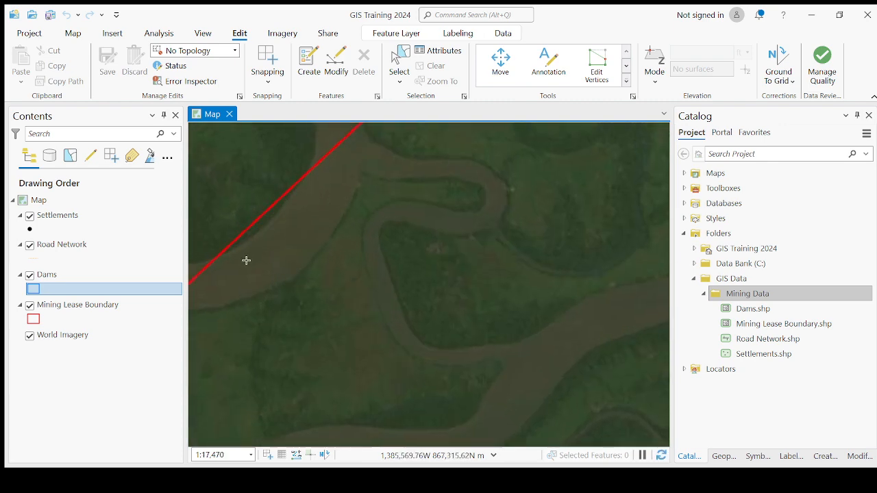
{"action": "scroll", "coordinate": [350, 239], "scroll_direction": "down", "scroll_amount": 2}
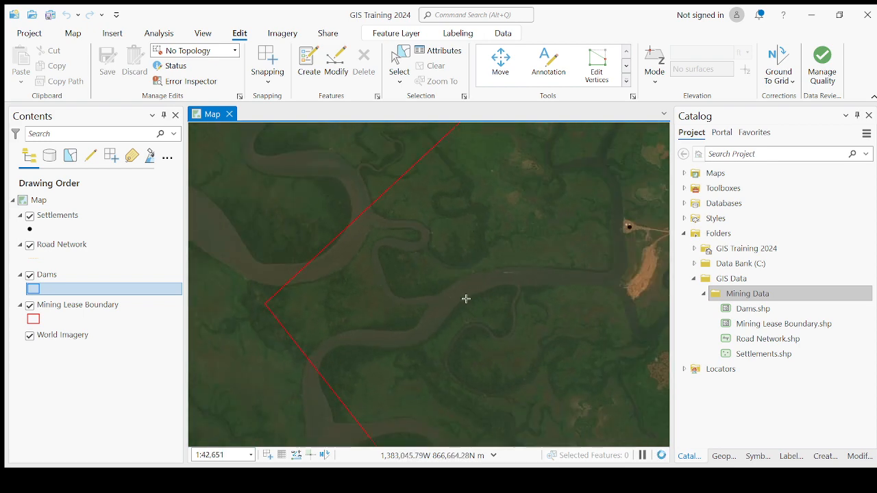
{"action": "scroll", "coordinate": [466, 299], "scroll_direction": "down", "scroll_amount": 1}
{"action": "left_click_drag", "start_coordinate": [579, 296], "coordinate": [405, 270]}
{"action": "left_click_drag", "start_coordinate": [451, 327], "coordinate": [394, 292]}
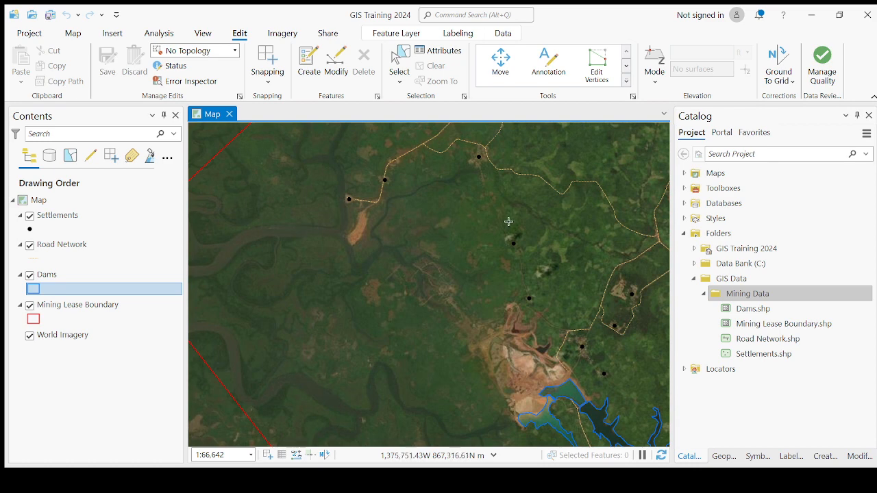
{"action": "scroll", "coordinate": [551, 226], "scroll_direction": "up", "scroll_amount": 4}
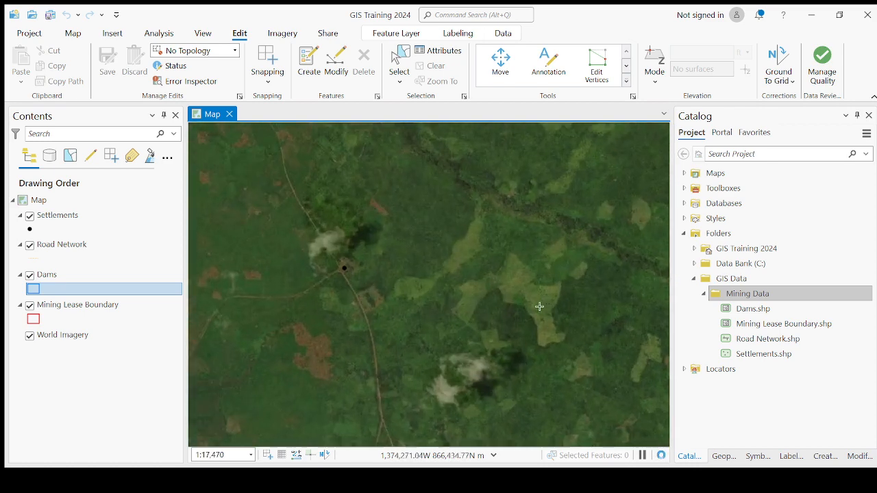
{"action": "scroll", "coordinate": [474, 278], "scroll_direction": "up", "scroll_amount": 1}
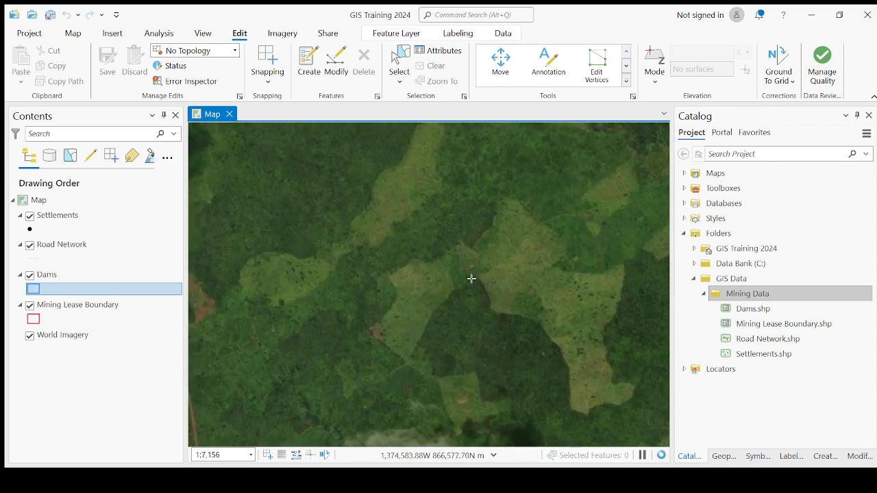
{"action": "left_click_drag", "start_coordinate": [605, 391], "coordinate": [575, 337]}
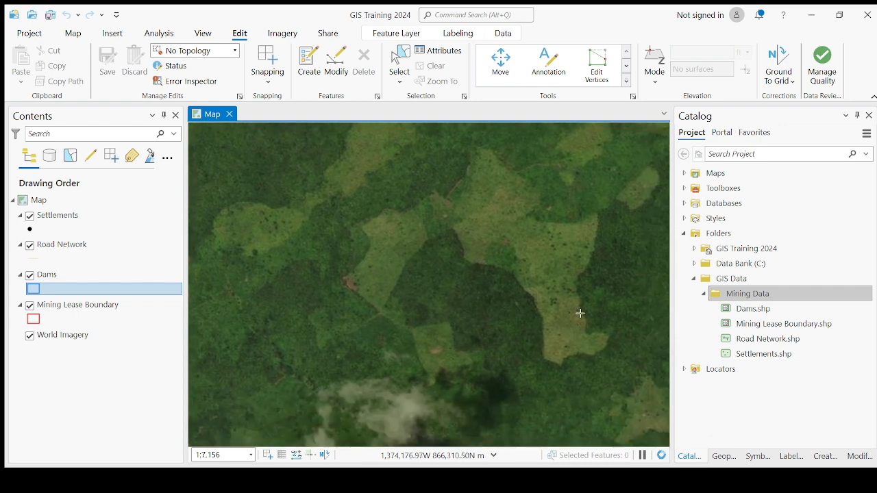
Examine the stream course from the cleared forest patches east to the road junction.
{"action": "scroll", "coordinate": [579, 311], "scroll_direction": "up", "scroll_amount": 1}
{"action": "scroll", "coordinate": [580, 310], "scroll_direction": "up", "scroll_amount": 1}
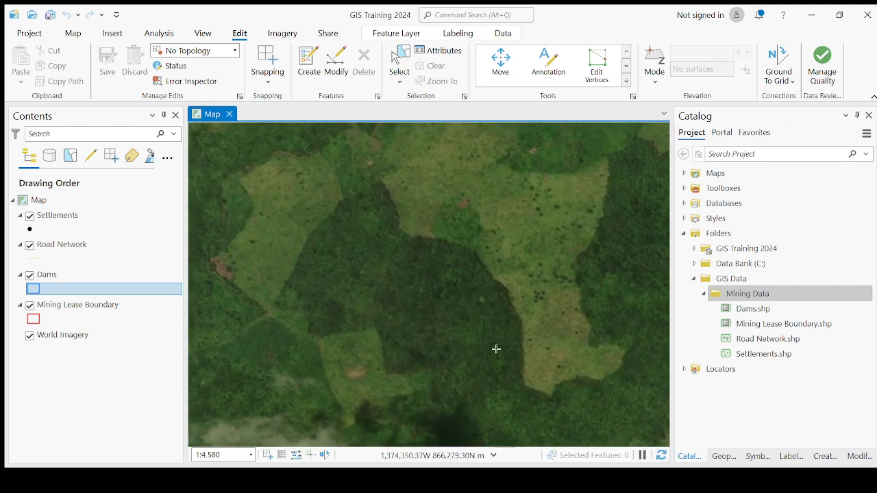
{"action": "scroll", "coordinate": [439, 285], "scroll_direction": "down", "scroll_amount": 4}
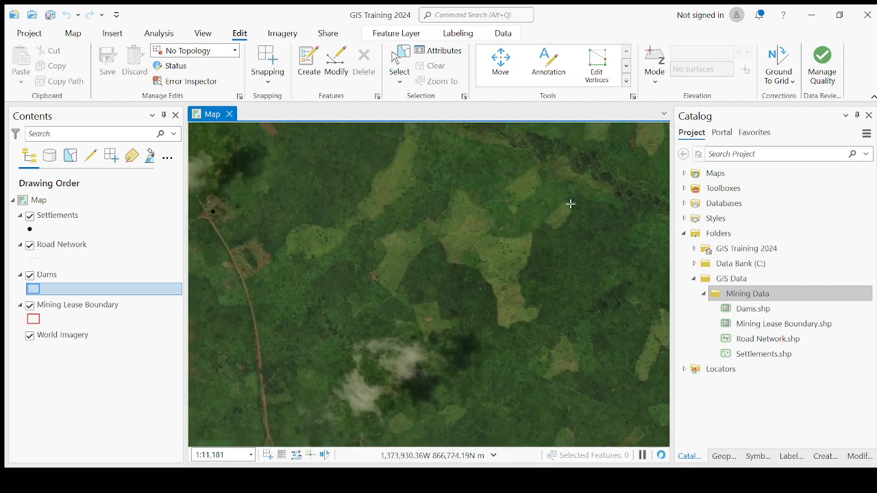
{"action": "scroll", "coordinate": [476, 318], "scroll_direction": "down", "scroll_amount": 5}
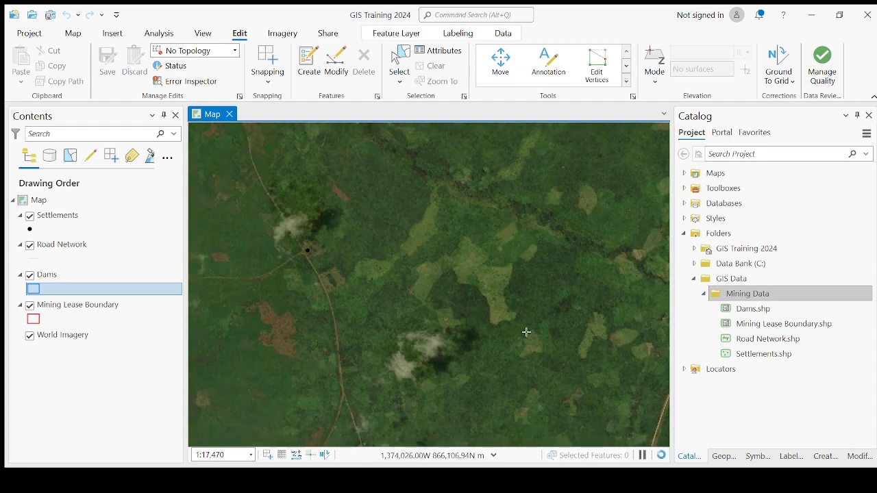
{"action": "scroll", "coordinate": [505, 230], "scroll_direction": "up", "scroll_amount": 4}
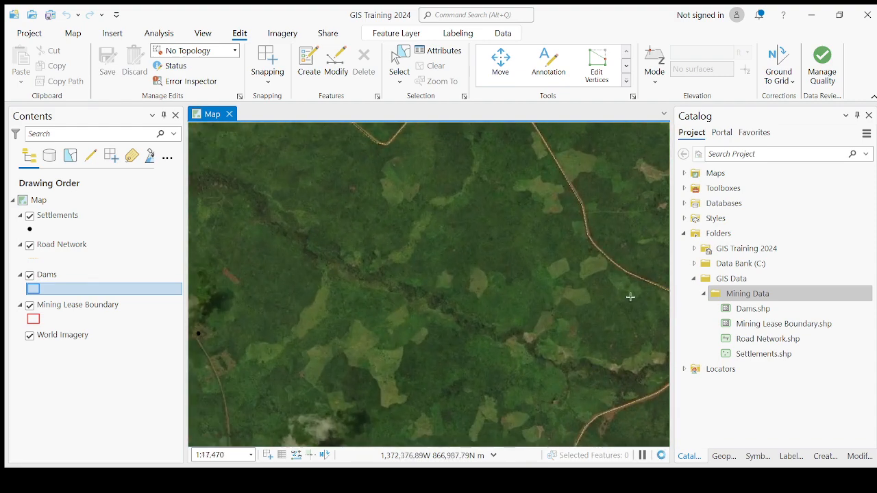
{"action": "scroll", "coordinate": [534, 325], "scroll_direction": "down", "scroll_amount": 2}
{"action": "scroll", "coordinate": [535, 325], "scroll_direction": "up", "scroll_amount": 4}
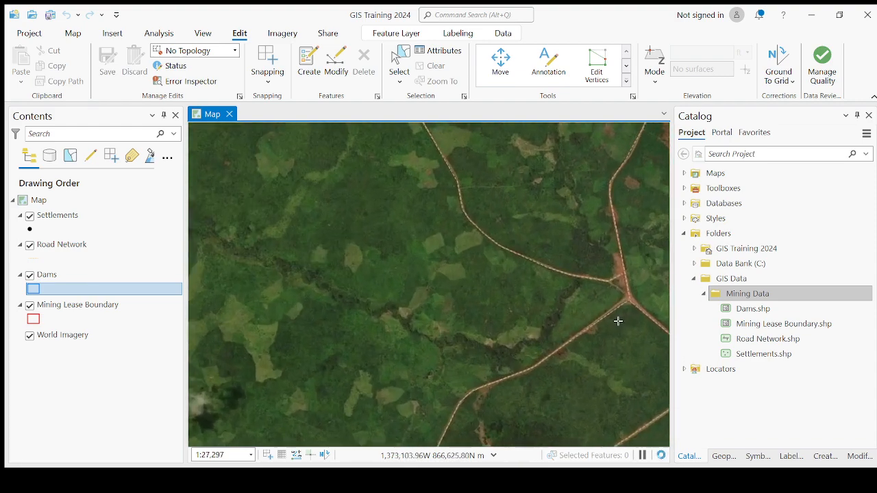
{"action": "scroll", "coordinate": [574, 283], "scroll_direction": "up", "scroll_amount": 3}
{"action": "scroll", "coordinate": [603, 274], "scroll_direction": "down", "scroll_amount": 5}
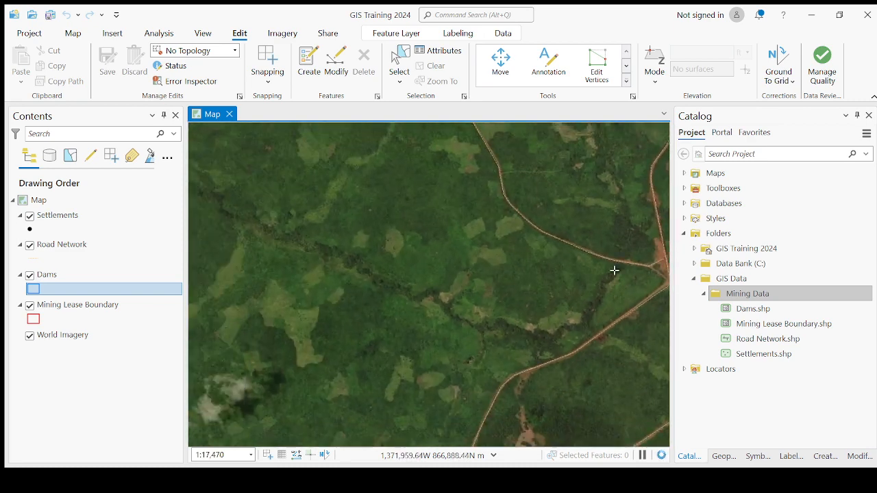
{"action": "scroll", "coordinate": [353, 278], "scroll_direction": "down", "scroll_amount": 2}
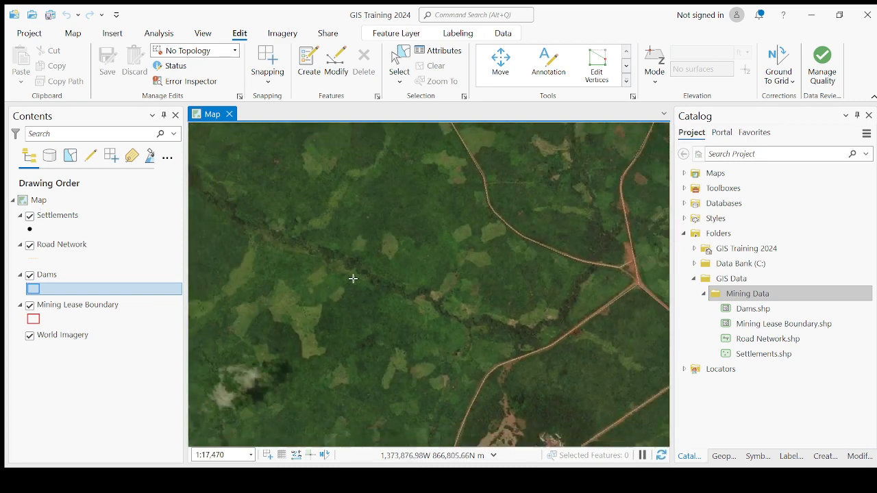
Create a Polygon feature class named Stream in Mining Data with the WGS_1984_Web_Mercator_Auxiliary_Sphere coordinate system.
{"action": "left_click", "coordinate": [735, 295]}
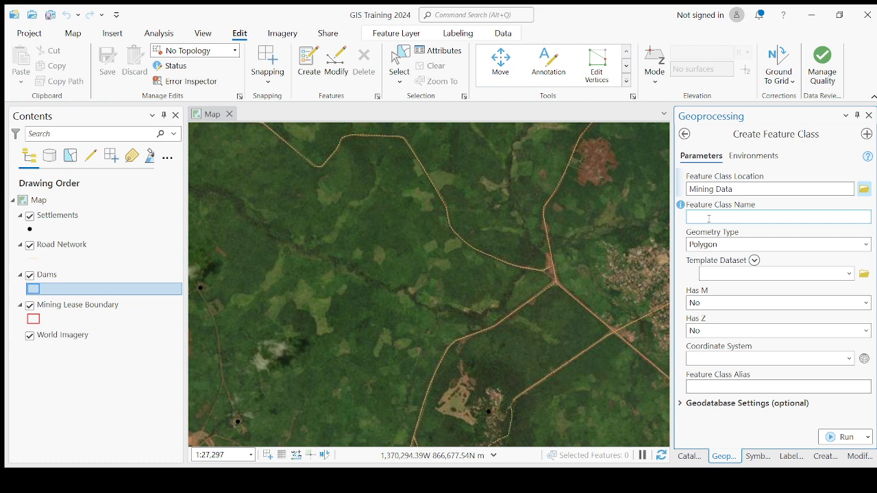
{"action": "left_click", "coordinate": [710, 218]}
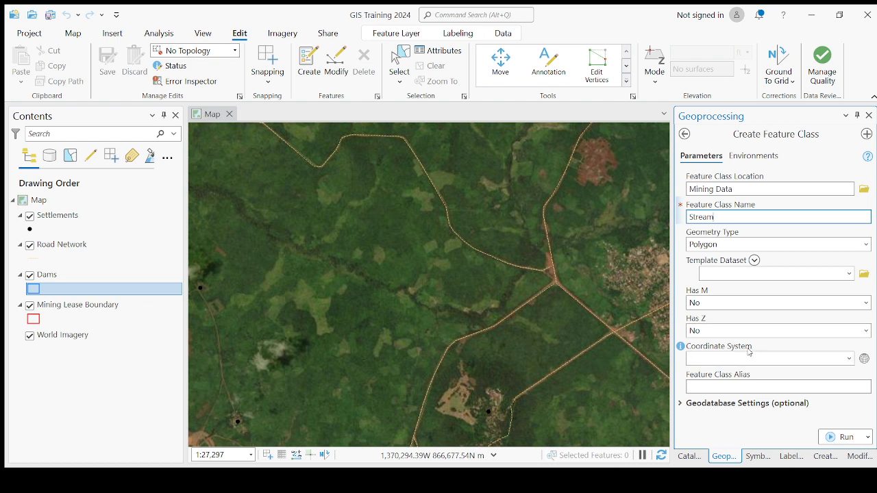
{"action": "left_click", "coordinate": [848, 358]}
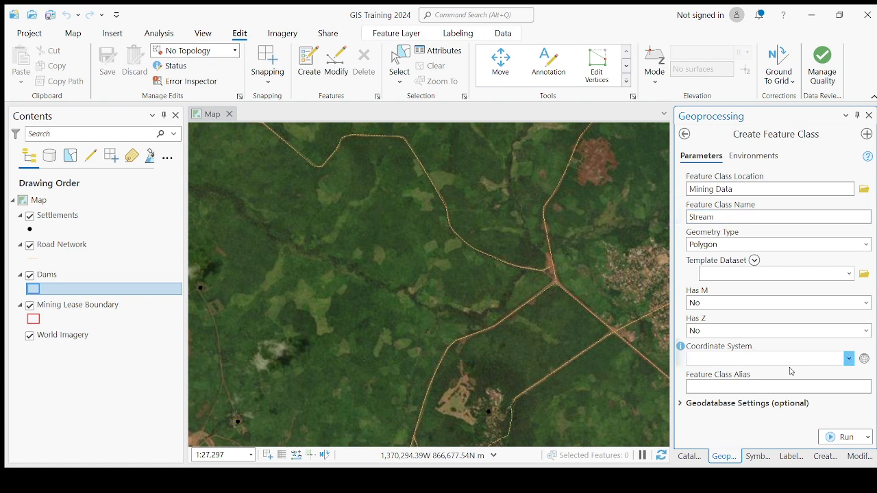
{"action": "left_click", "coordinate": [723, 376]}
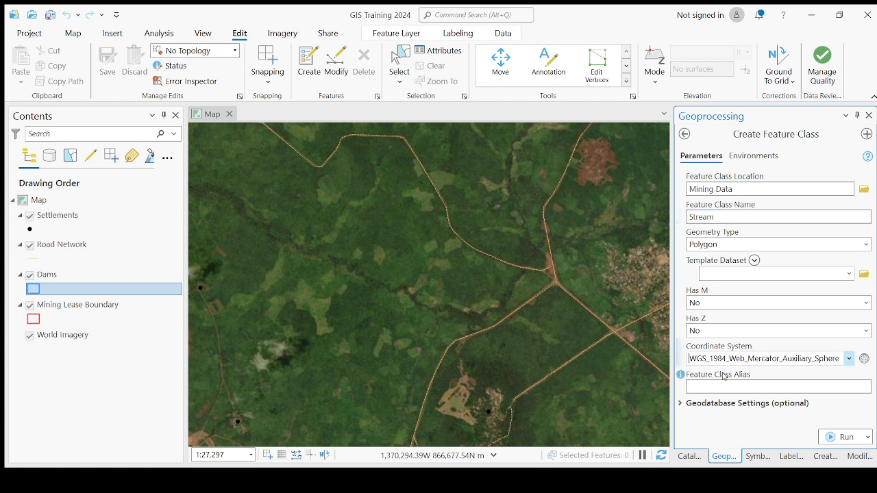
{"action": "left_click", "coordinate": [842, 439]}
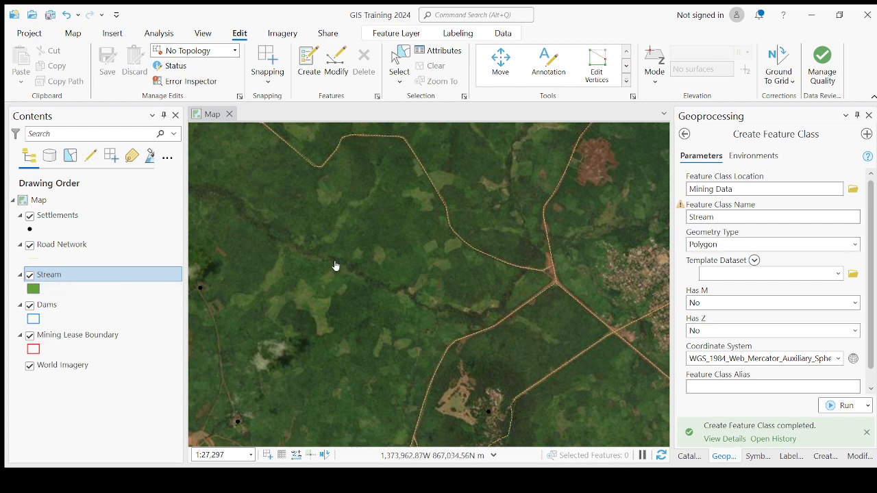
Undo the addition of the polygon Stream layer and delete Stream.shp from the Mining Data folder.
{"action": "left_click", "coordinate": [59, 277]}
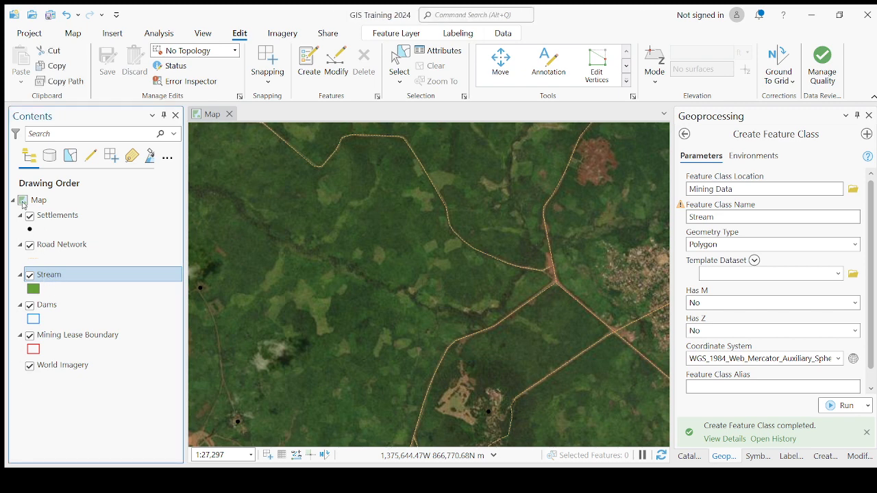
{"action": "left_click", "coordinate": [66, 15]}
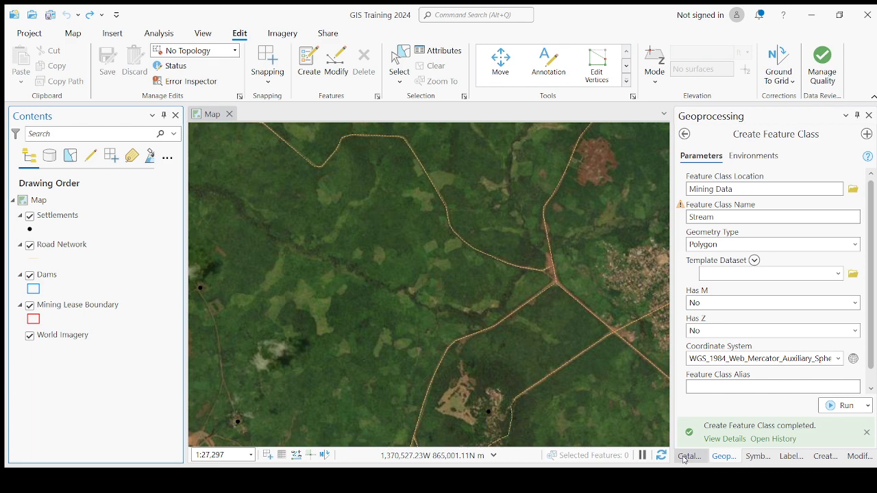
{"action": "left_click", "coordinate": [684, 457]}
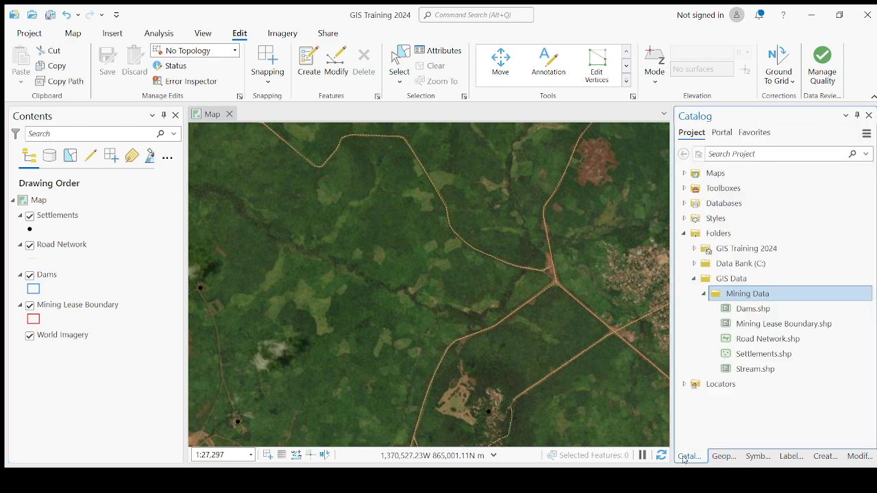
{"action": "left_click", "coordinate": [742, 370]}
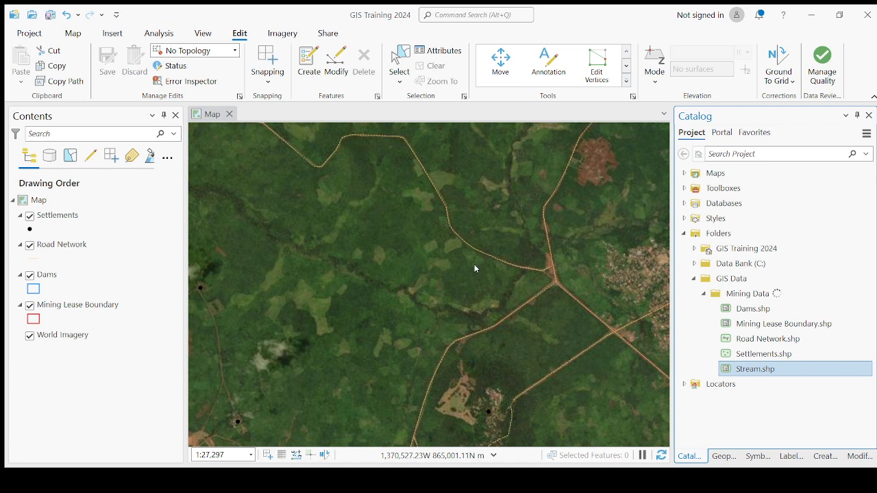
Create a Polyline feature class named Stream in Mining Data using the current map's coordinate system.
{"action": "left_click", "coordinate": [749, 294]}
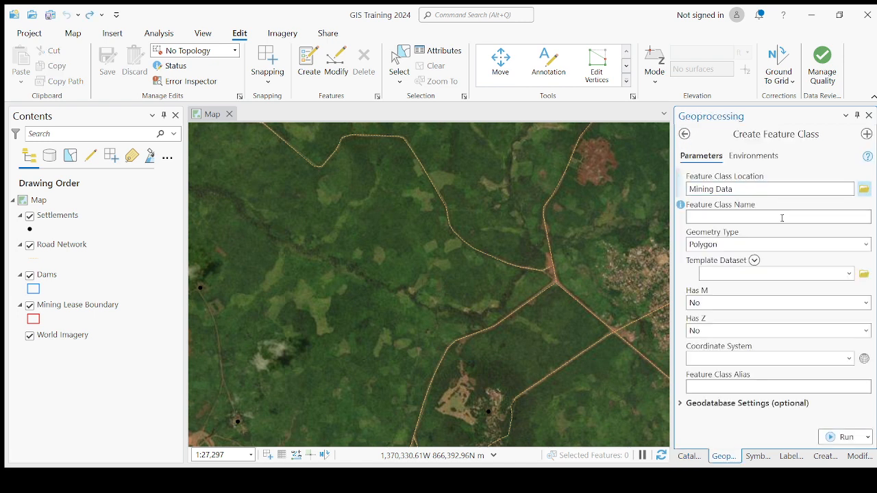
{"action": "left_click", "coordinate": [735, 218]}
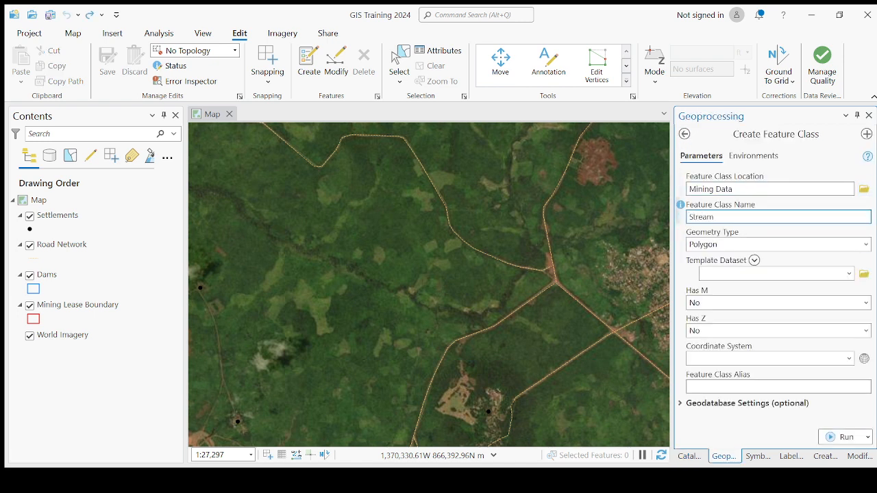
{"action": "left_click", "coordinate": [867, 246]}
{"action": "key", "text": "Down"}
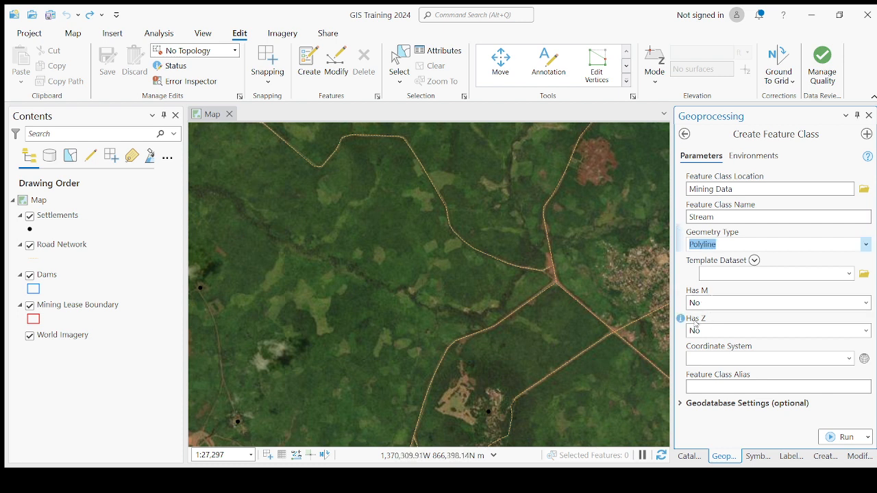
{"action": "left_click", "coordinate": [850, 359]}
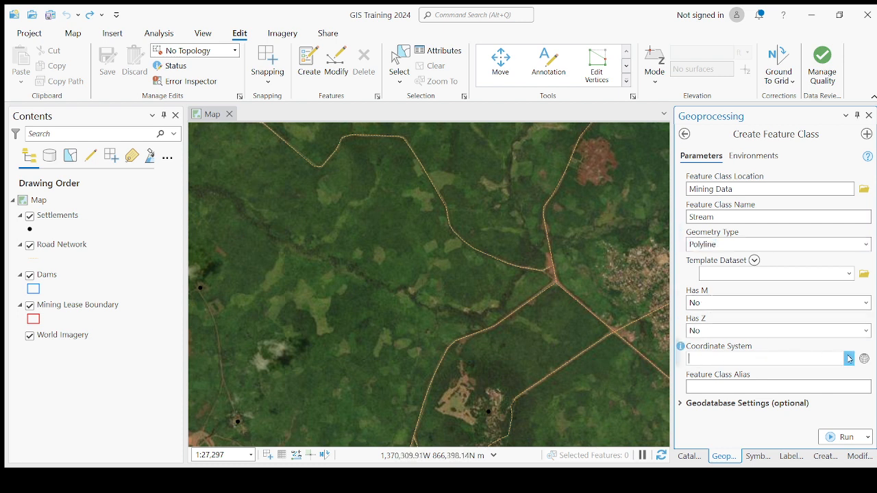
{"action": "left_click", "coordinate": [758, 372]}
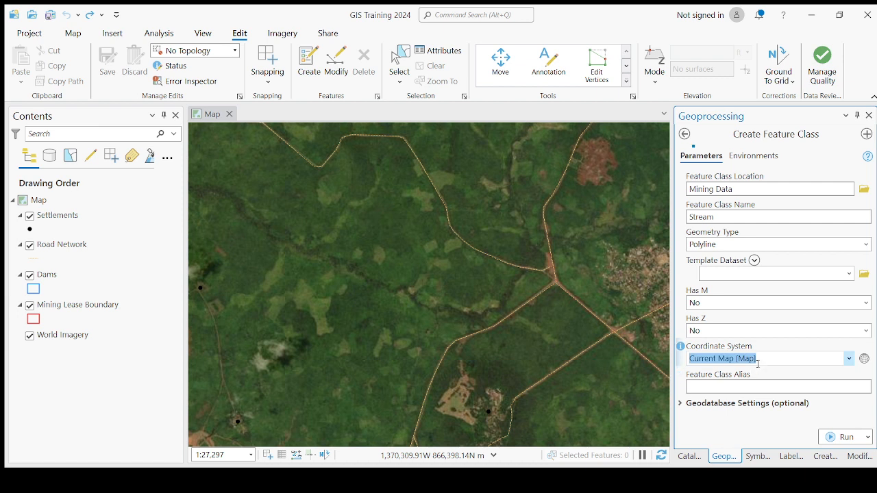
{"action": "left_click", "coordinate": [835, 439]}
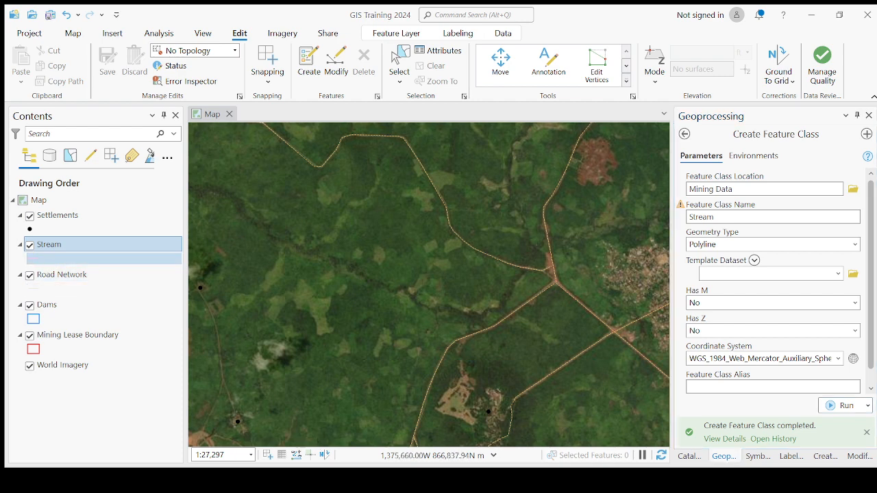
Change the Stream layer's line symbol color to blue.
{"action": "left_click", "coordinate": [33, 259]}
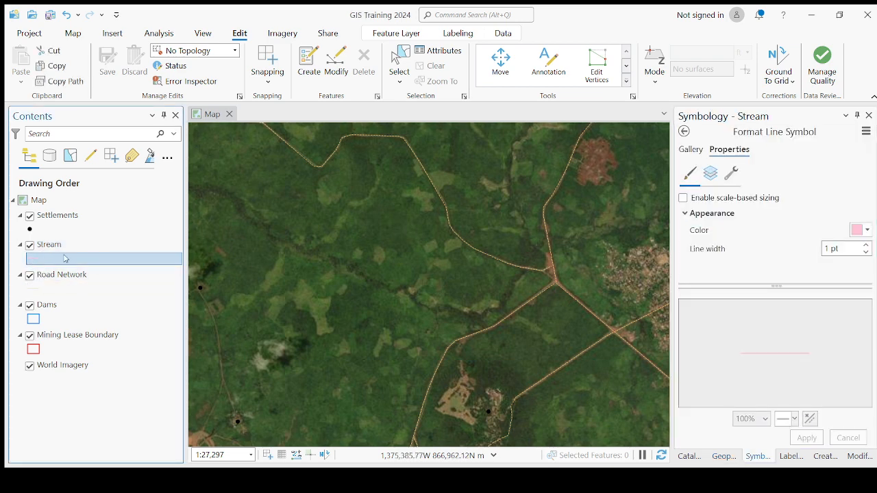
{"action": "left_click", "coordinate": [858, 231]}
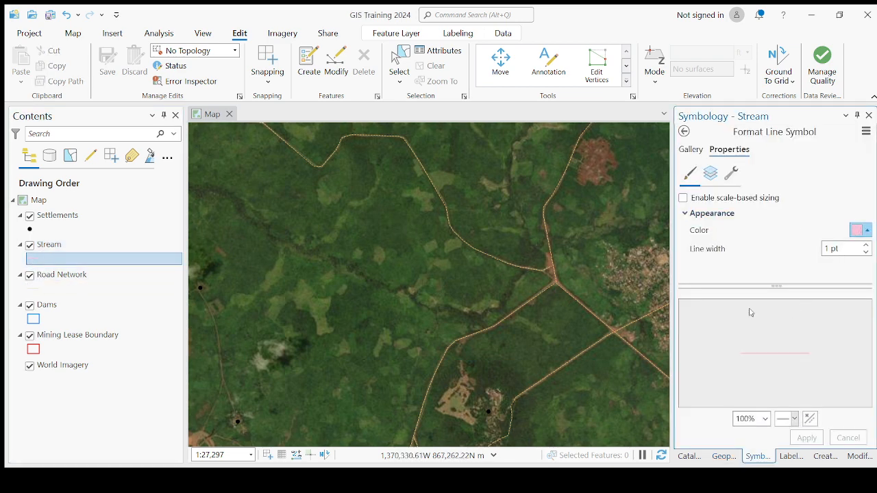
{"action": "left_click", "coordinate": [837, 306]}
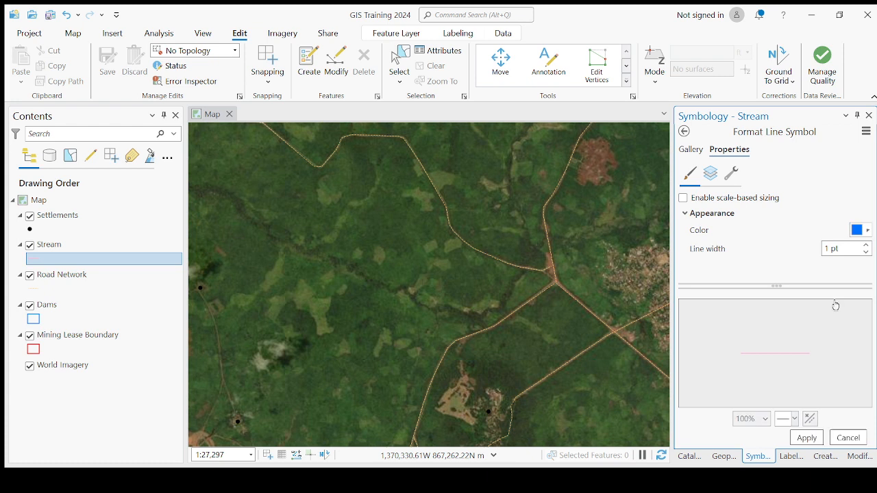
{"action": "left_click", "coordinate": [807, 439]}
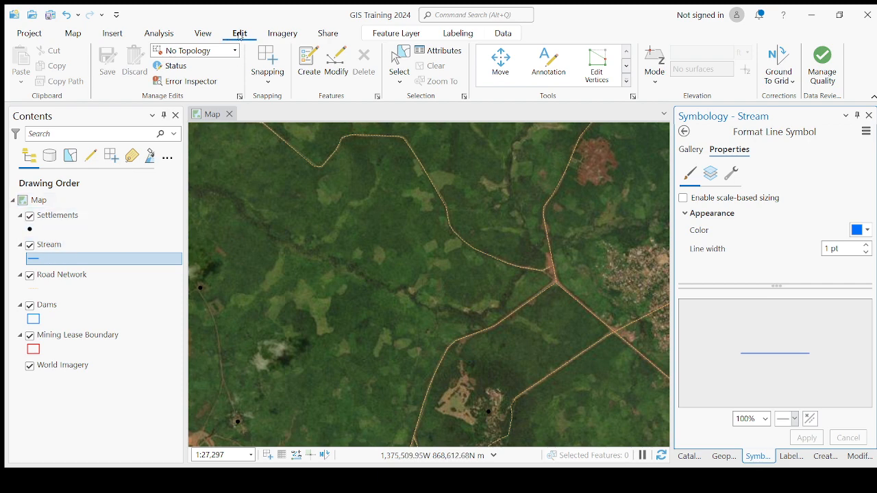
Start a Stream line feature just south of the road near the junction and trace the tree-lined channel southwest.
{"action": "left_click", "coordinate": [309, 62]}
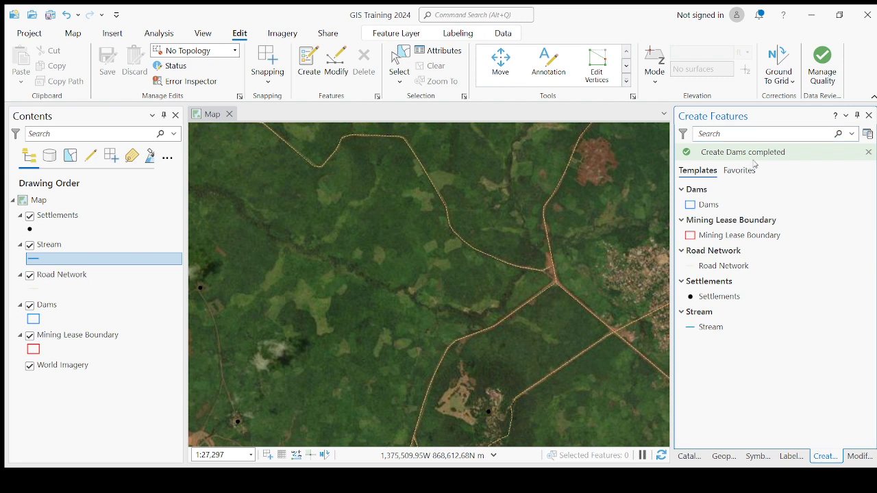
{"action": "left_click", "coordinate": [713, 331]}
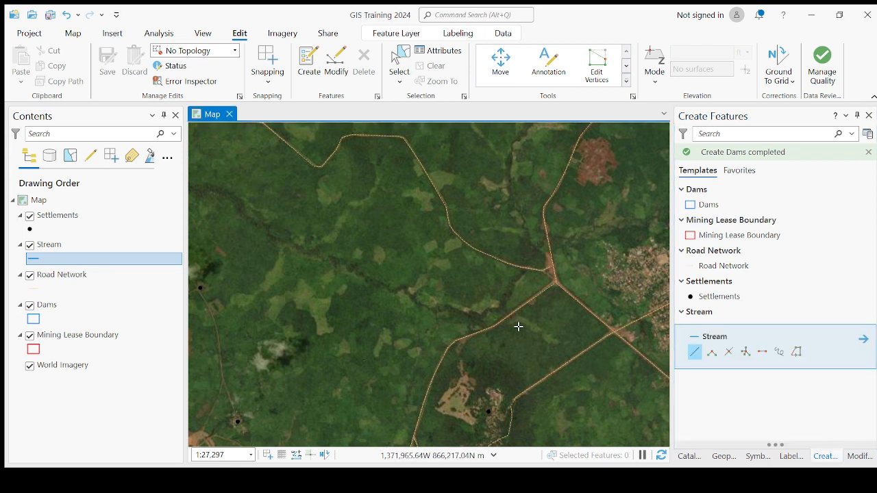
{"action": "scroll", "coordinate": [513, 284], "scroll_direction": "up", "scroll_amount": 5}
{"action": "left_click", "coordinate": [557, 230]}
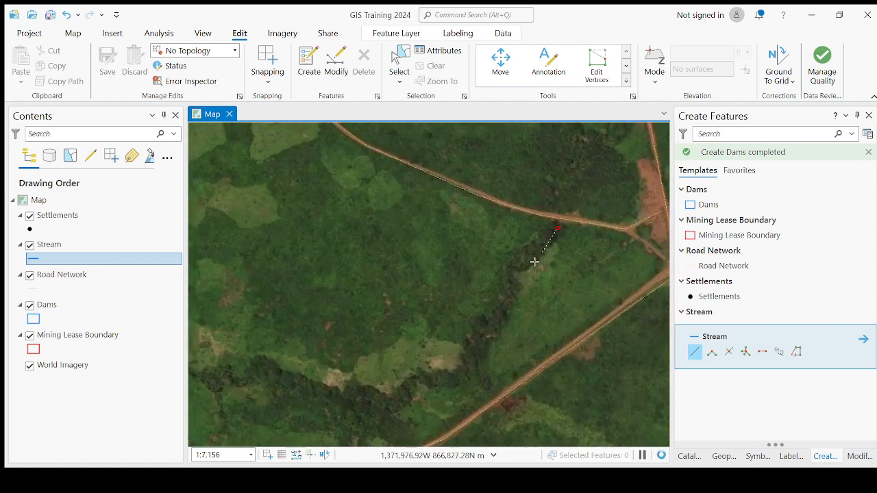
{"action": "left_click", "coordinate": [510, 281]}
{"action": "left_click", "coordinate": [470, 362]}
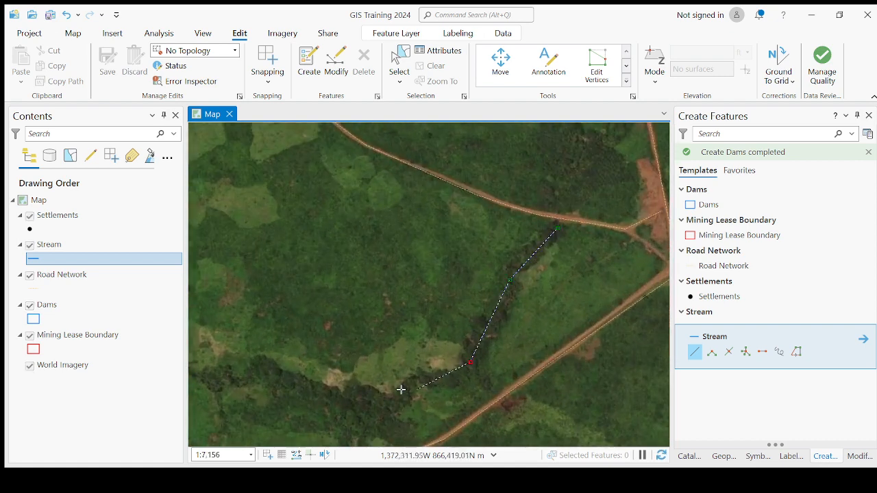
{"action": "left_click", "coordinate": [414, 390]}
Extend the Stream line west along the channel below the clearings, up to its northwest bend.
{"action": "mouse_move", "coordinate": [423, 377]}
{"action": "left_mouse_down"}
{"action": "mouse_move", "coordinate": [503, 306]}
{"action": "mouse_move", "coordinate": [554, 275]}
{"action": "left_mouse_up"}
{"action": "left_click", "coordinate": [515, 303]}
{"action": "left_click", "coordinate": [427, 280]}
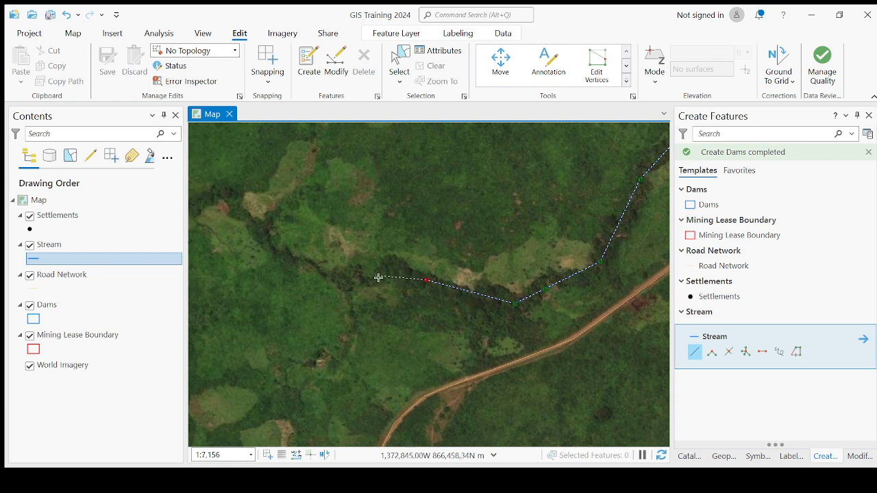
{"action": "left_click", "coordinate": [361, 283]}
{"action": "left_click", "coordinate": [303, 265]}
{"action": "left_click", "coordinate": [280, 253]}
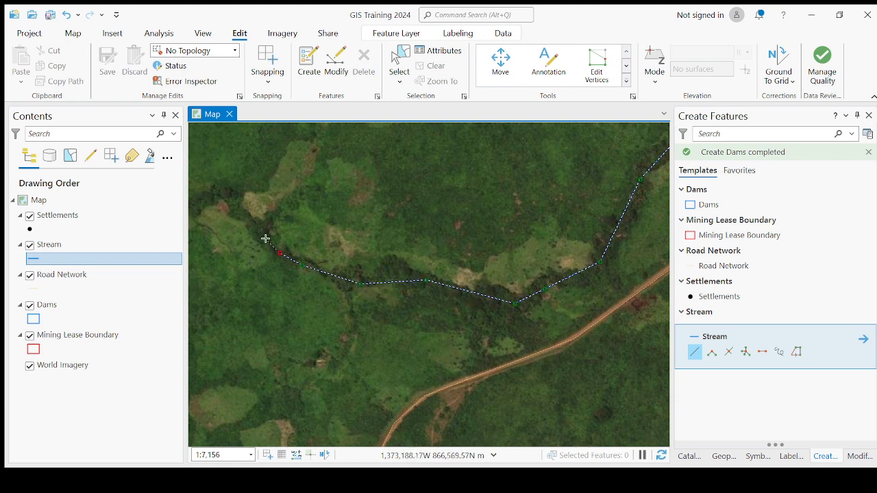
{"action": "left_click", "coordinate": [241, 219]}
{"action": "left_click", "coordinate": [222, 195]}
Extend the Stream line northwest along the tree-lined channel, past the clearings to the dense dark woodland.
{"action": "left_click_drag", "start_coordinate": [253, 262], "coordinate": [527, 249]}
{"action": "left_click", "coordinate": [463, 198]}
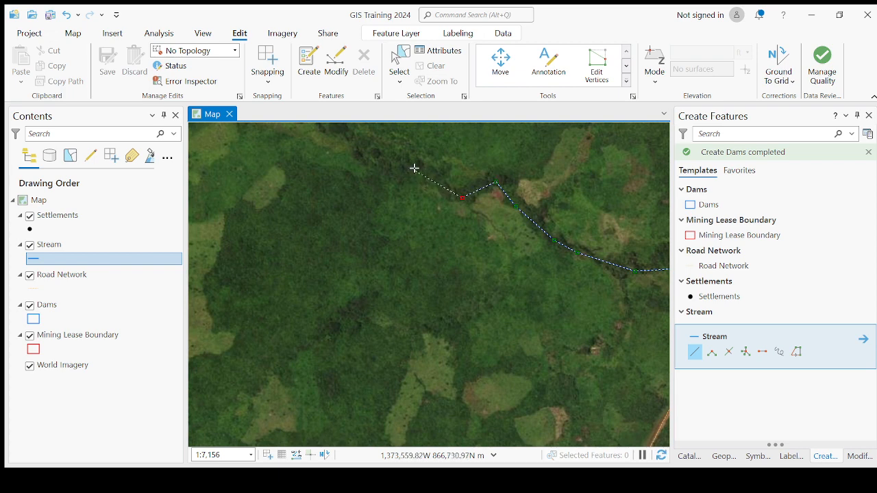
{"action": "left_click", "coordinate": [361, 150]}
{"action": "scroll", "coordinate": [458, 301], "scroll_direction": "down", "scroll_amount": 3}
{"action": "scroll", "coordinate": [323, 189], "scroll_direction": "up", "scroll_amount": 3}
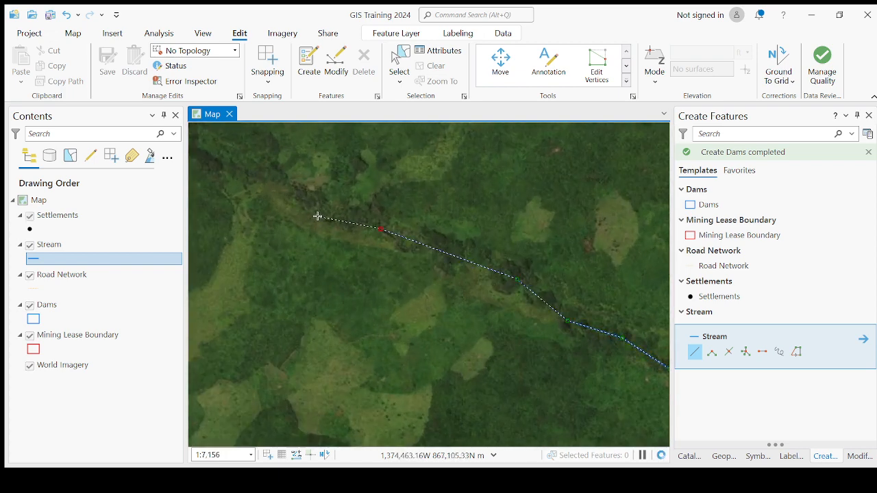
{"action": "scroll", "coordinate": [554, 350], "scroll_direction": "down", "scroll_amount": 6}
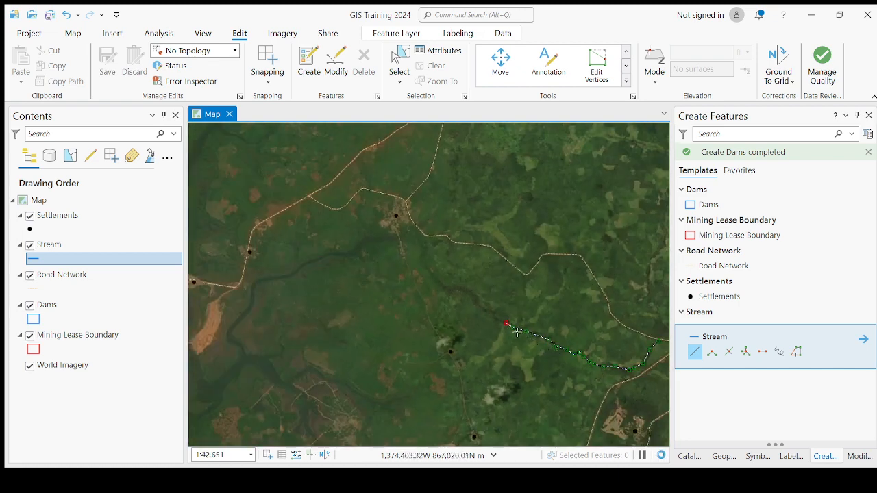
{"action": "scroll", "coordinate": [454, 300], "scroll_direction": "up", "scroll_amount": 4}
{"action": "scroll", "coordinate": [543, 328], "scroll_direction": "up", "scroll_amount": 2}
{"action": "left_click", "coordinate": [549, 326]}
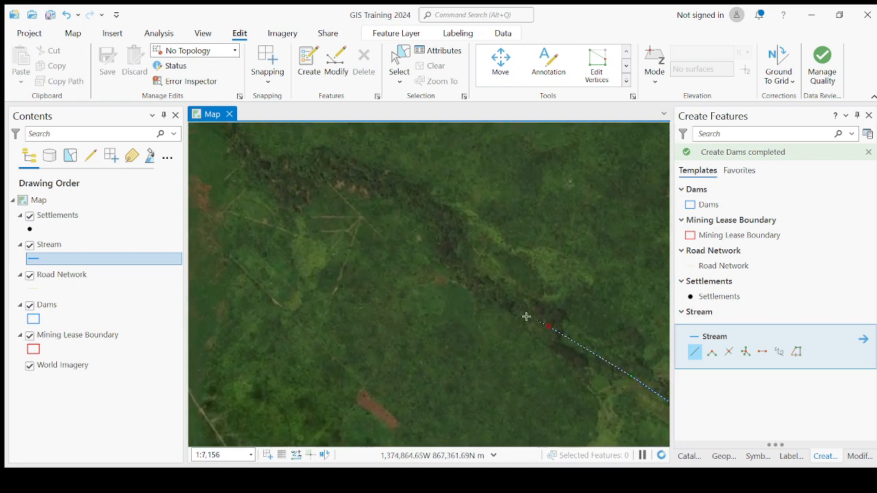
Continue the Stream line around the wooded channel's northward bend and west along the tree belt.
{"action": "left_click", "coordinate": [468, 281]}
{"action": "left_click", "coordinate": [446, 251]}
{"action": "left_click", "coordinate": [440, 214]}
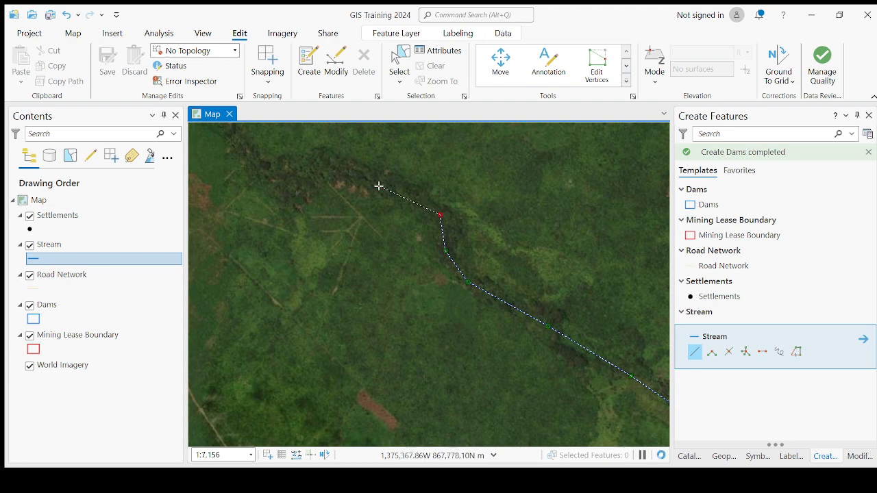
{"action": "left_click", "coordinate": [378, 185]}
{"action": "left_click", "coordinate": [331, 170]}
{"action": "left_click", "coordinate": [285, 179]}
{"action": "left_click_drag", "start_coordinate": [341, 246], "coordinate": [552, 354]}
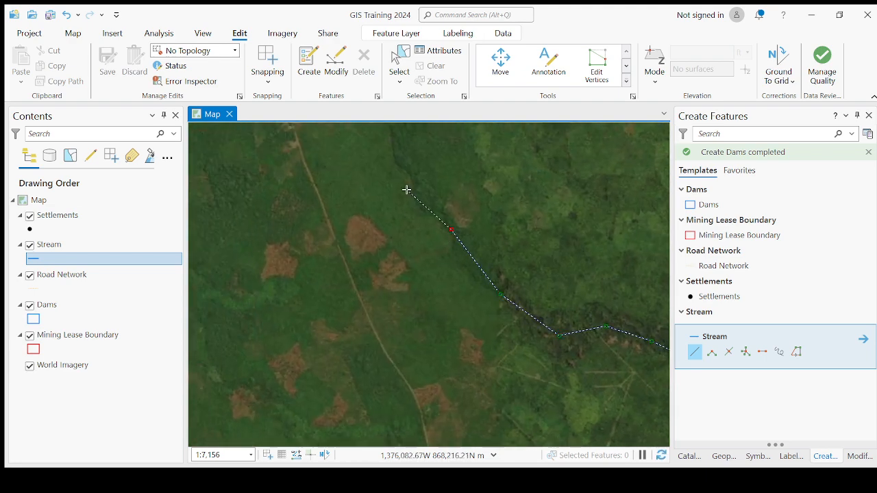
Extend the Stream line north along the channel to just below the road southeast of the settlement.
{"action": "scroll", "coordinate": [482, 305], "scroll_direction": "down", "scroll_amount": 8}
{"action": "scroll", "coordinate": [439, 260], "scroll_direction": "up", "scroll_amount": 5}
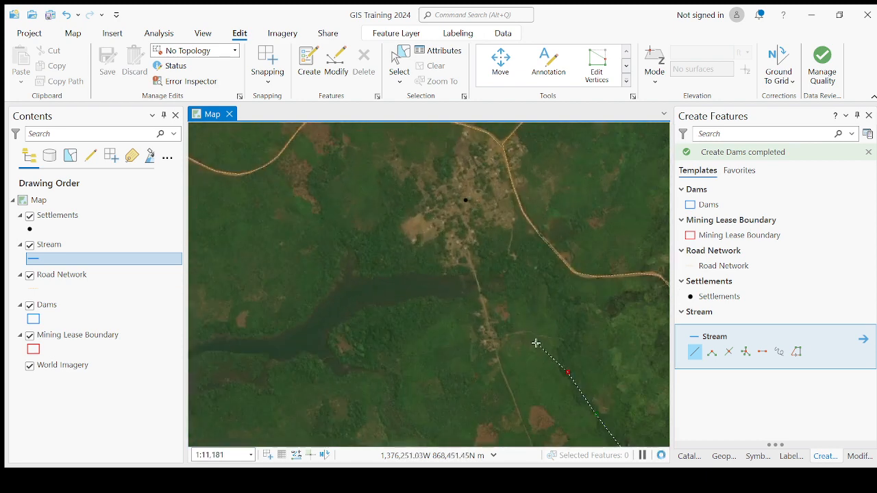
{"action": "left_click", "coordinate": [566, 352]}
{"action": "left_click", "coordinate": [575, 332]}
{"action": "left_click", "coordinate": [547, 271]}
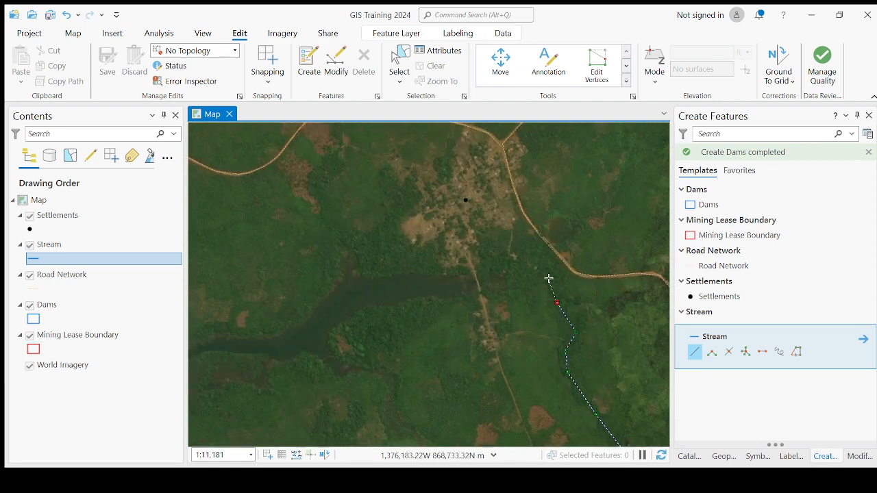
Trace the Stream line west along the dark river south of the settlement and finish the feature.
{"action": "left_click", "coordinate": [471, 283]}
{"action": "left_click", "coordinate": [387, 292]}
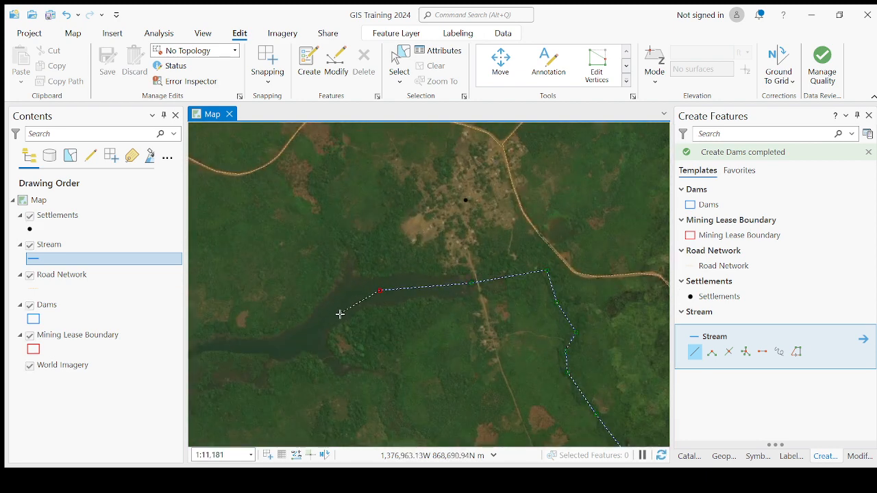
{"action": "left_click", "coordinate": [296, 342]}
{"action": "scroll", "coordinate": [299, 342], "scroll_direction": "down", "scroll_amount": 2}
{"action": "left_click_drag", "start_coordinate": [290, 346], "coordinate": [528, 256]}
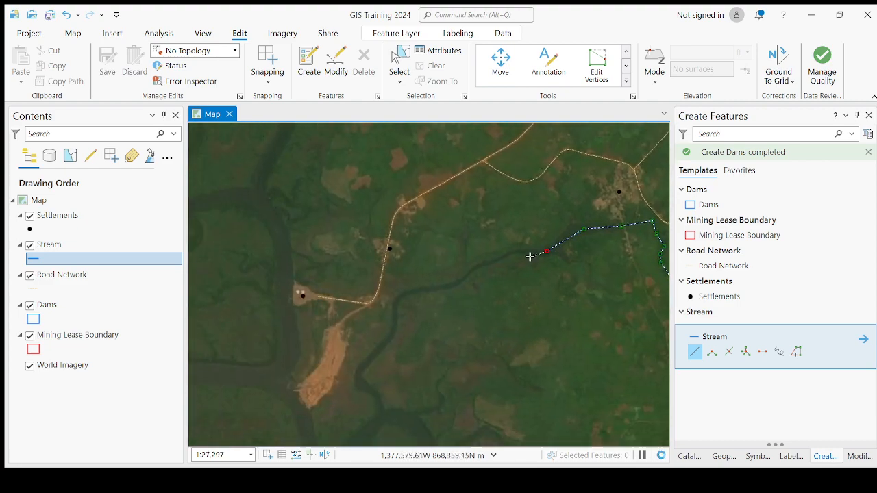
{"action": "scroll", "coordinate": [511, 253], "scroll_direction": "up", "scroll_amount": 4}
{"action": "double_click", "coordinate": [535, 251]}
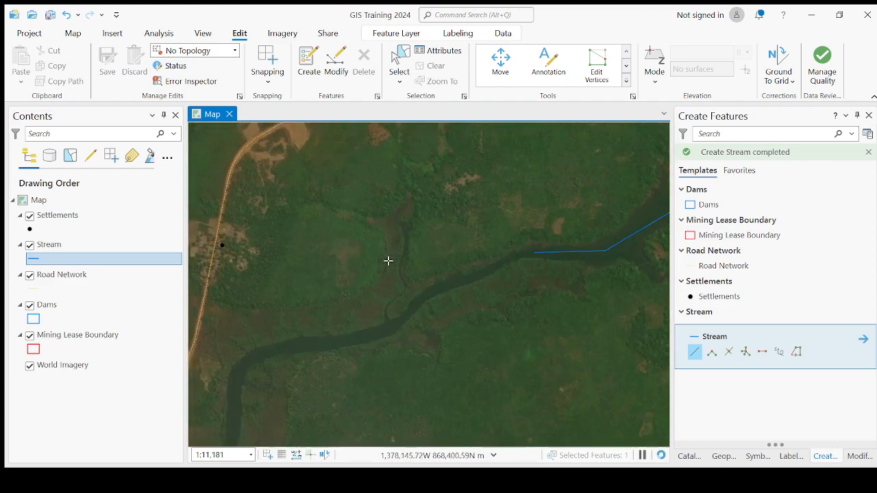
Start a second Stream line west of the large northern reservoir and trace its channel south.
{"action": "scroll", "coordinate": [364, 268], "scroll_direction": "down", "scroll_amount": 4}
{"action": "scroll", "coordinate": [510, 295], "scroll_direction": "up", "scroll_amount": 3}
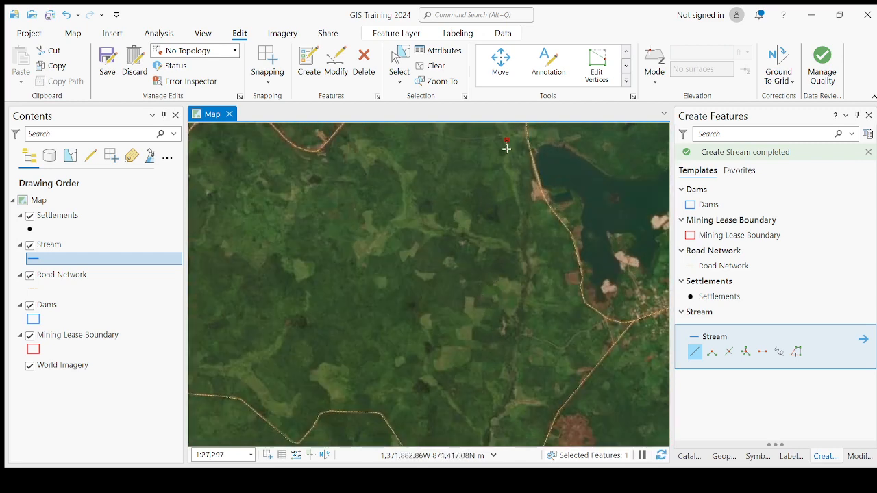
{"action": "left_click", "coordinate": [524, 200]}
{"action": "left_click", "coordinate": [527, 235]}
{"action": "left_click", "coordinate": [531, 282]}
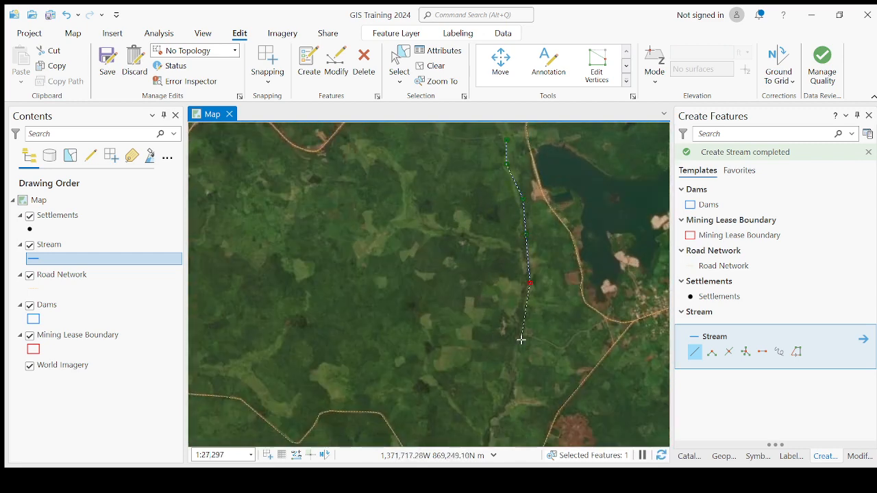
{"action": "left_click_drag", "start_coordinate": [516, 348], "coordinate": [526, 213]}
{"action": "scroll", "coordinate": [525, 212], "scroll_direction": "up", "scroll_amount": 1}
{"action": "left_click", "coordinate": [521, 233]}
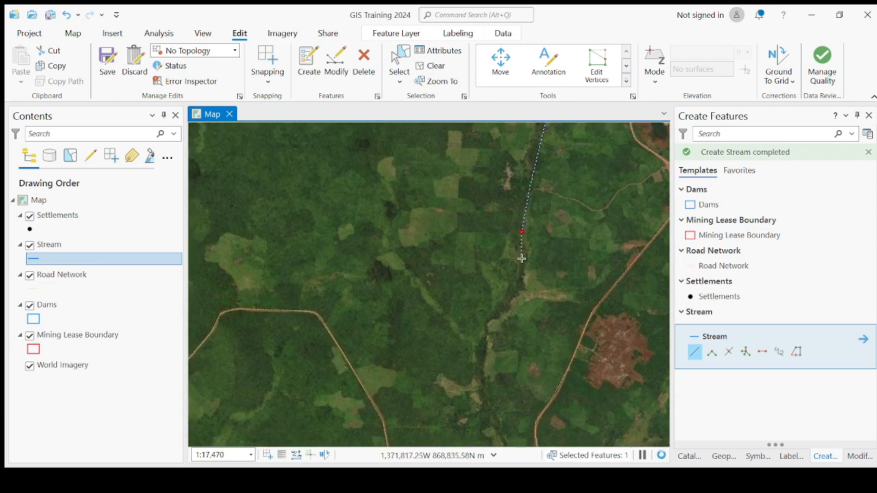
Continue the second Stream line south along the channel and finish it at the first stream's start by the road.
{"action": "left_click", "coordinate": [499, 314]}
{"action": "left_click", "coordinate": [480, 357]}
{"action": "left_click_drag", "start_coordinate": [472, 333], "coordinate": [464, 168]}
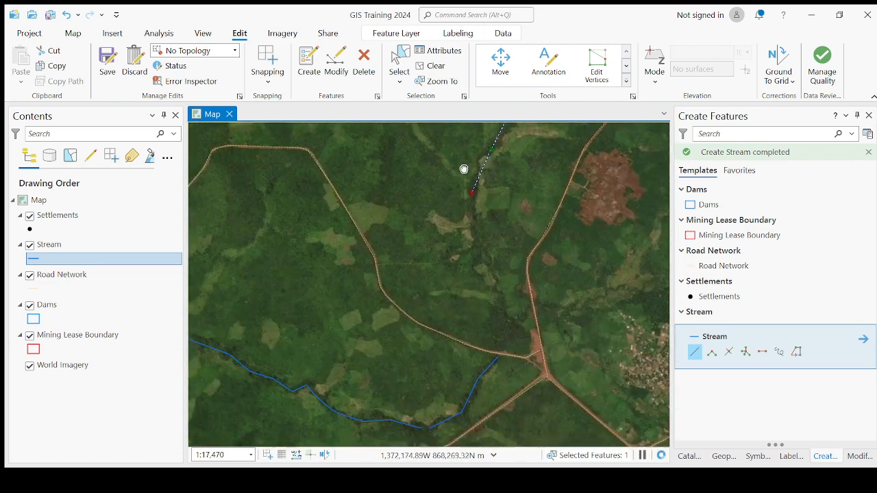
{"action": "left_click", "coordinate": [476, 237]}
{"action": "left_click", "coordinate": [495, 281]}
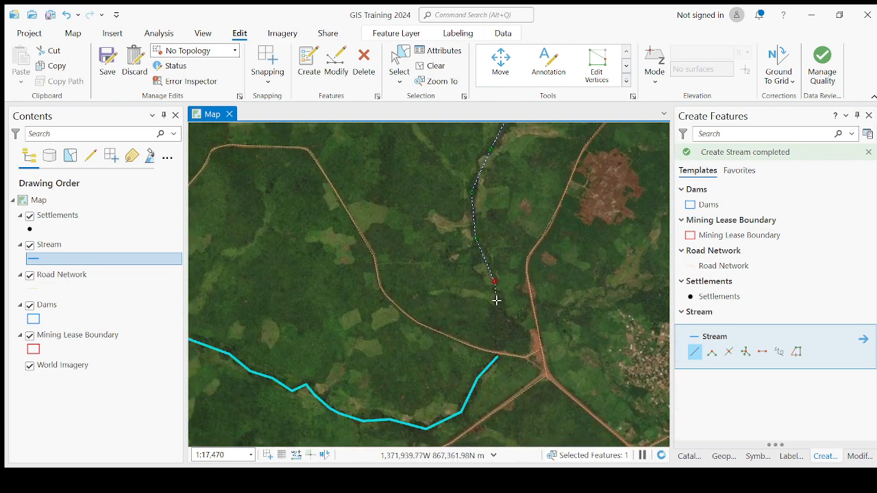
{"action": "double_click", "coordinate": [498, 355]}
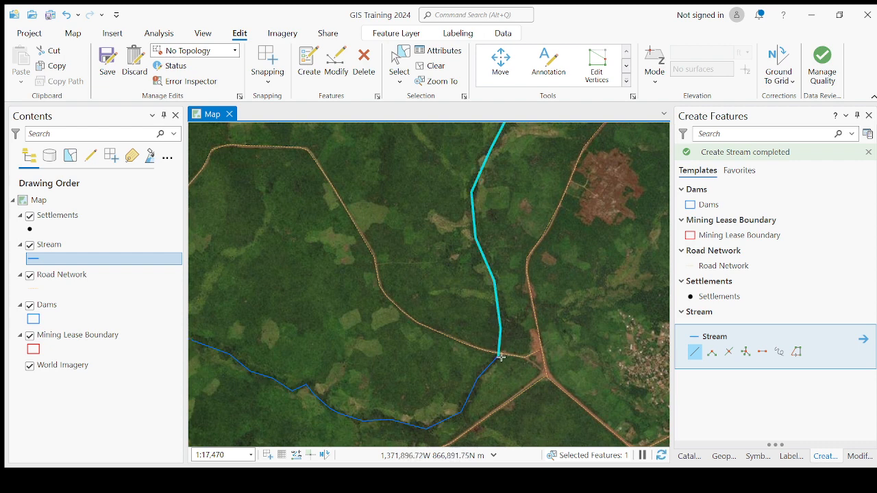
Digitize a third Stream line from the stream junction, east across the road and along the channel to its small meander.
{"action": "left_click", "coordinate": [537, 307]}
{"action": "left_click", "coordinate": [576, 308]}
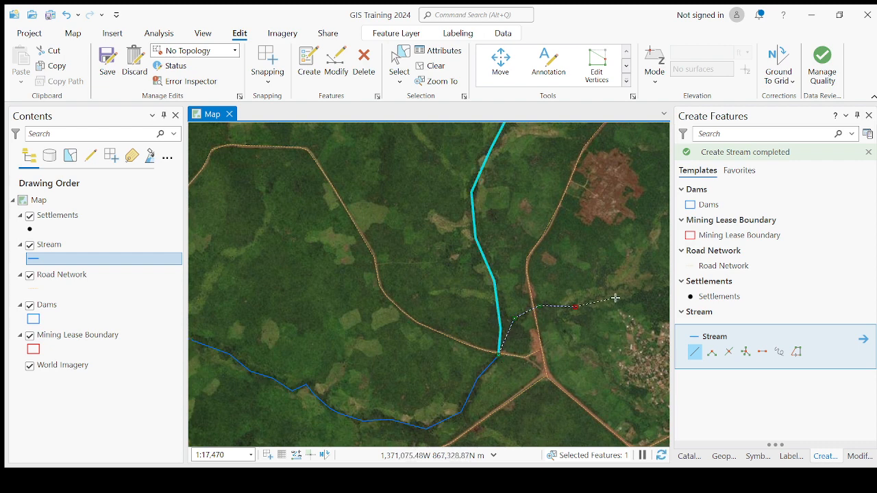
{"action": "left_click_drag", "start_coordinate": [617, 298], "coordinate": [490, 296]}
{"action": "scroll", "coordinate": [473, 292], "scroll_direction": "up", "scroll_amount": 2}
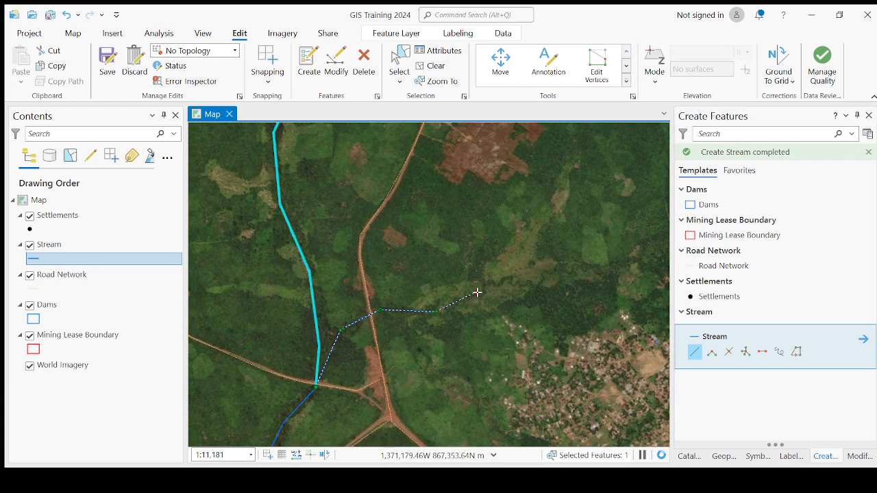
{"action": "scroll", "coordinate": [480, 288], "scroll_direction": "up", "scroll_amount": 3}
{"action": "left_click", "coordinate": [483, 290]}
{"action": "left_click", "coordinate": [549, 265]}
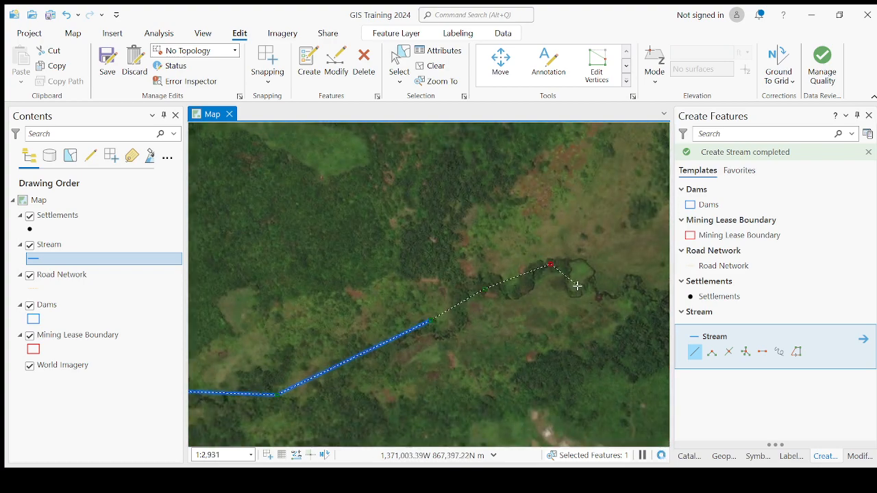
{"action": "left_click", "coordinate": [592, 291]}
Extend the third Stream line east along the winding channel and finish it north of the town.
{"action": "scroll", "coordinate": [450, 259], "scroll_direction": "down", "scroll_amount": 1}
{"action": "scroll", "coordinate": [413, 251], "scroll_direction": "down", "scroll_amount": 5}
{"action": "left_click_drag", "start_coordinate": [498, 275], "coordinate": [426, 281]}
{"action": "scroll", "coordinate": [408, 268], "scroll_direction": "up", "scroll_amount": 4}
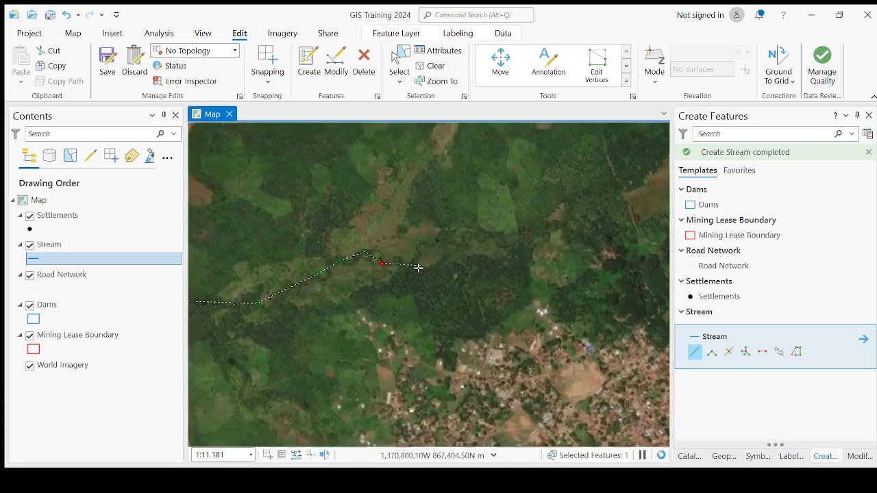
{"action": "left_click", "coordinate": [399, 268]}
{"action": "left_click", "coordinate": [427, 231]}
{"action": "left_click", "coordinate": [514, 226]}
{"action": "left_click", "coordinate": [546, 246]}
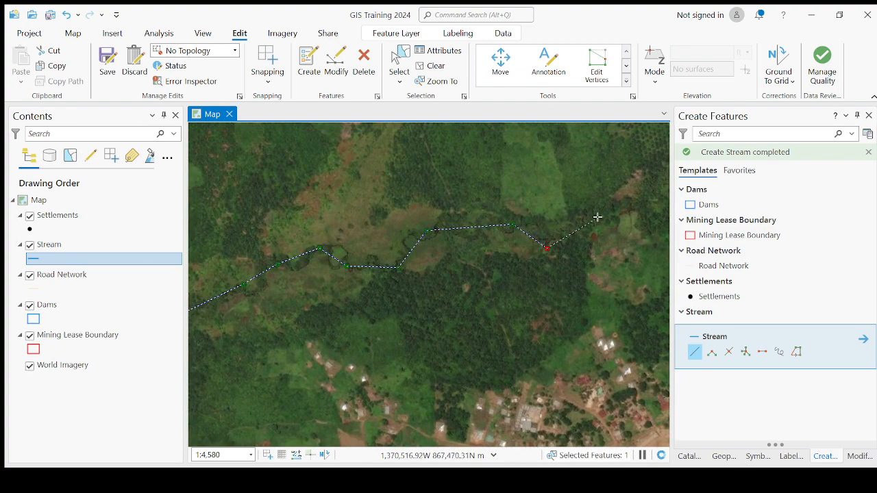
{"action": "left_click", "coordinate": [621, 211]}
{"action": "scroll", "coordinate": [441, 219], "scroll_direction": "down", "scroll_amount": 6}
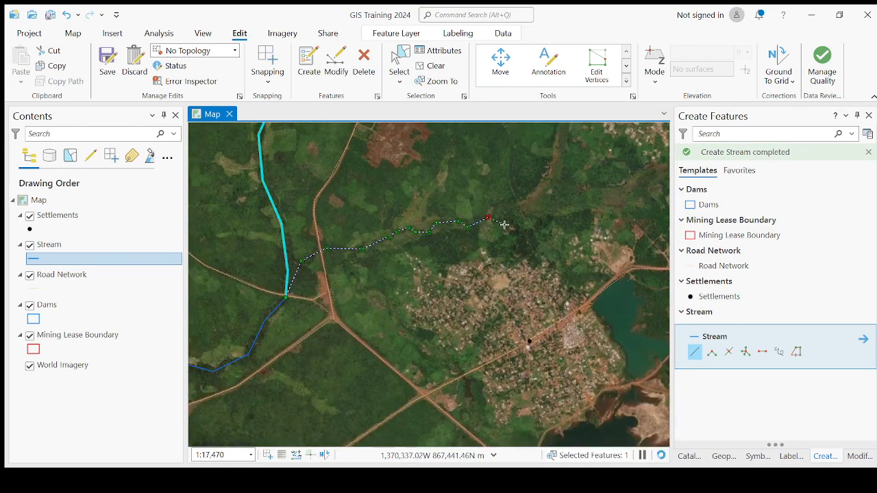
{"action": "scroll", "coordinate": [521, 230], "scroll_direction": "down", "scroll_amount": 10}
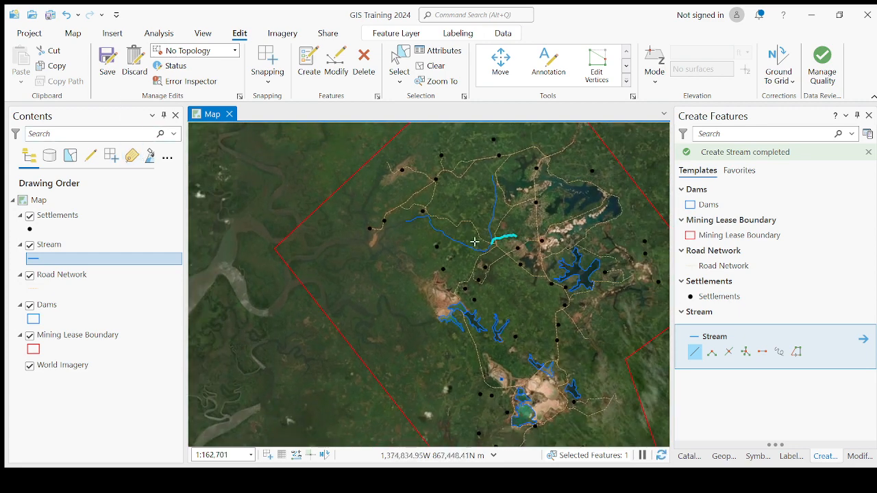
Save the stream edits and clear the selection of the last digitized line.
{"action": "left_click", "coordinate": [109, 68]}
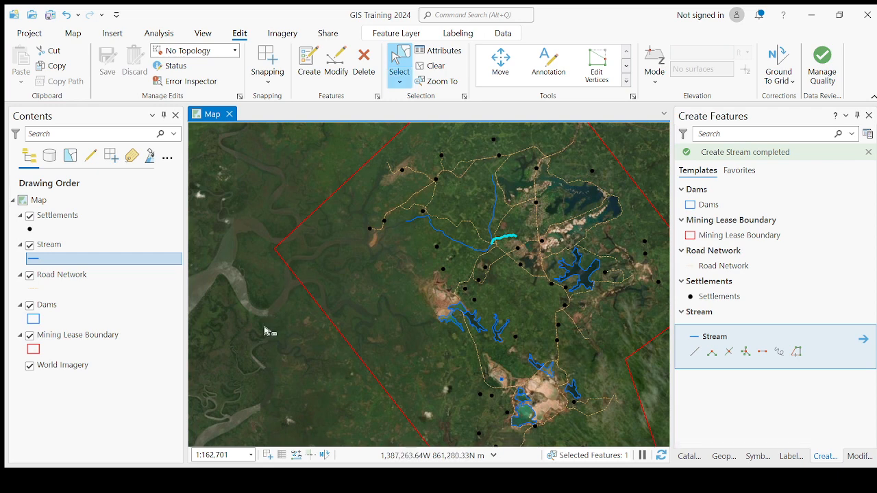
{"action": "left_click", "coordinate": [450, 263]}
{"action": "scroll", "coordinate": [482, 244], "scroll_direction": "down", "scroll_amount": 2}
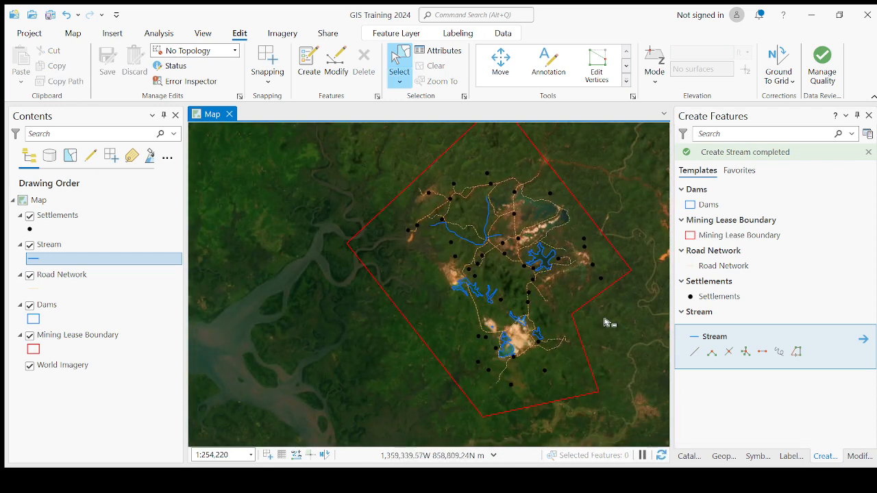
{"action": "scroll", "coordinate": [453, 230], "scroll_direction": "up", "scroll_amount": 2}
{"action": "left_click_drag", "start_coordinate": [602, 301], "coordinate": [526, 257]}
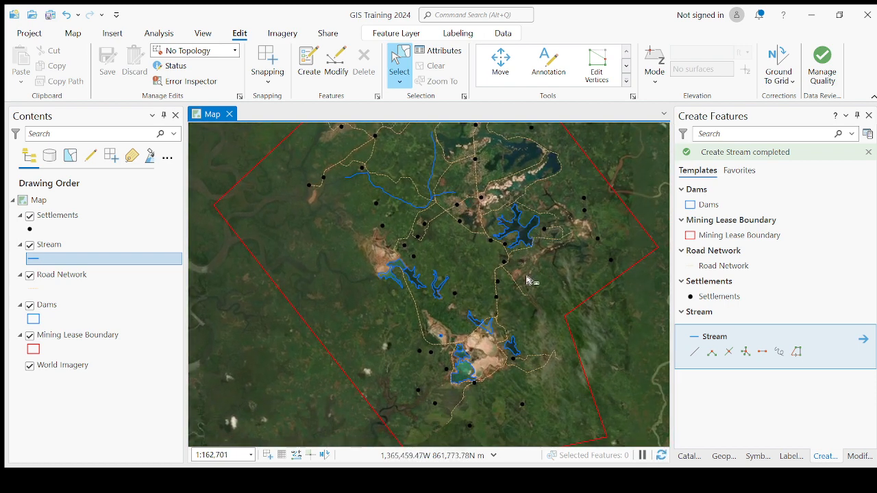
{"action": "scroll", "coordinate": [455, 209], "scroll_direction": "up", "scroll_amount": 2}
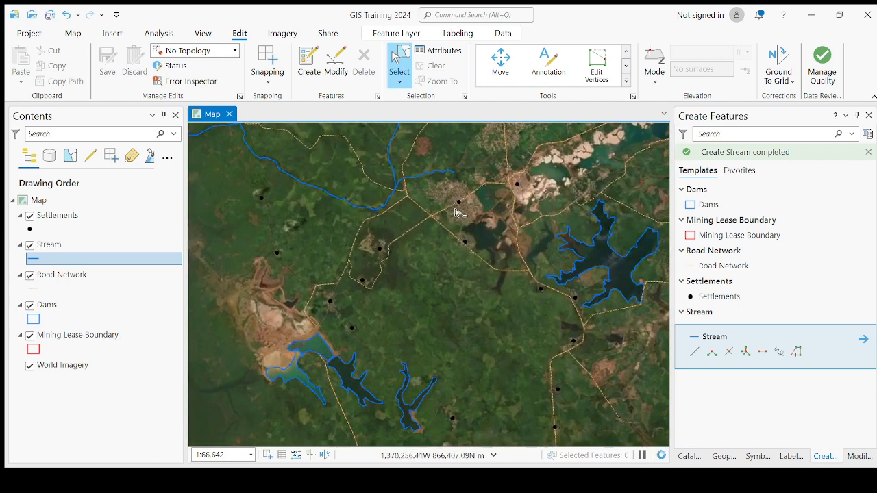